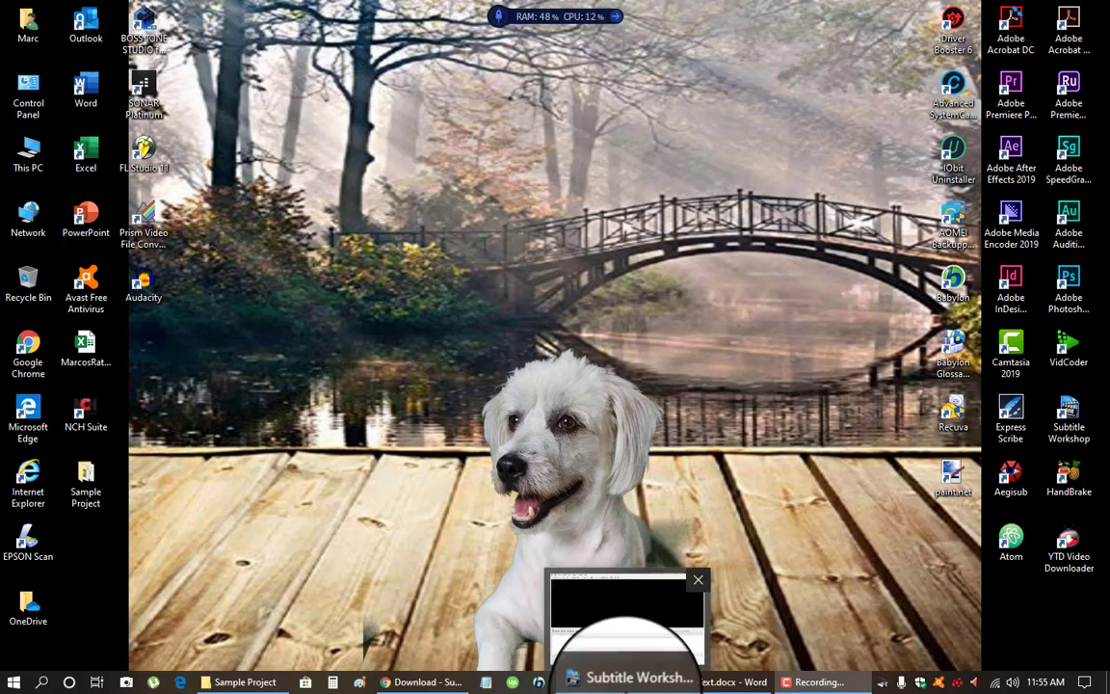
Bring the Subtitle Workshop 6.0b window with its empty subtitle list to the front
left_click(626, 682)
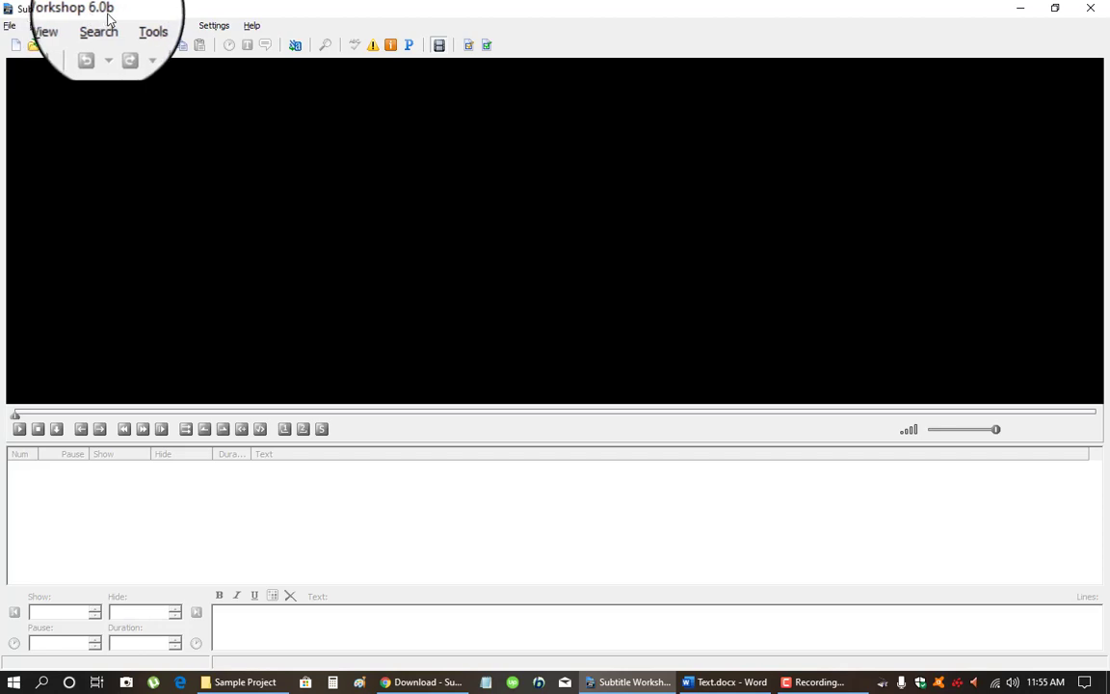
Show the Subtitle Workshop download page in Chrome, scrolled down to the 6.0b downloads
left_click(429, 684)
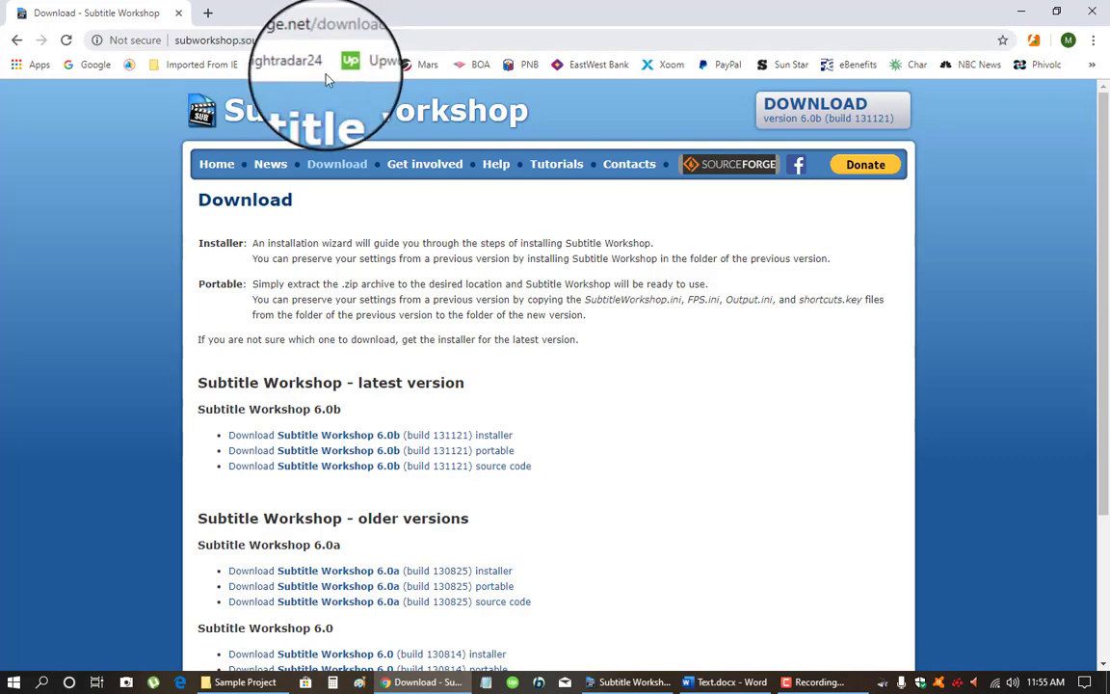
scroll(689, 402, "down", 1)
scroll(689, 400, "down", 2)
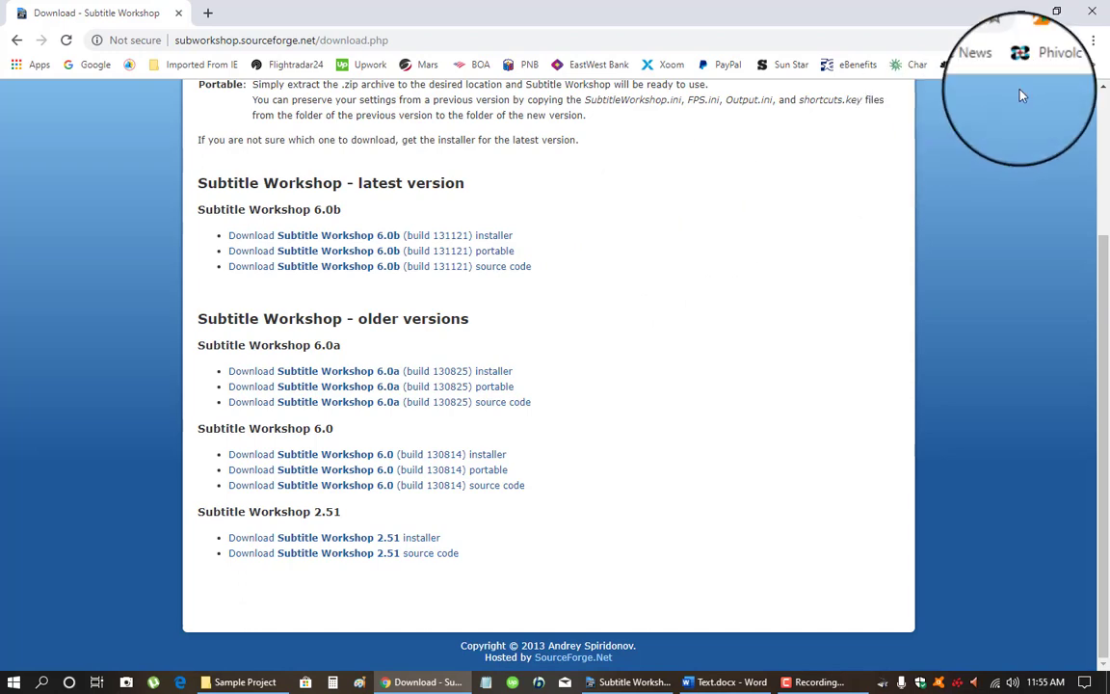
Minimize Chrome and toggle Movie > Show subtitles off and back on
left_click(1023, 16)
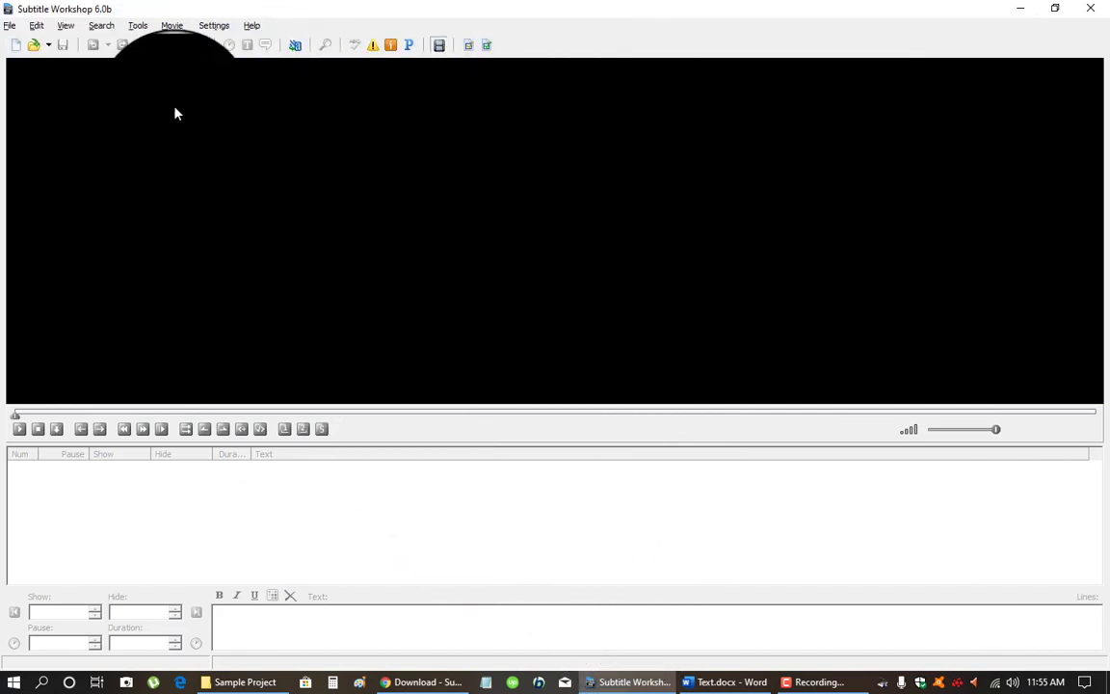
left_click(171, 28)
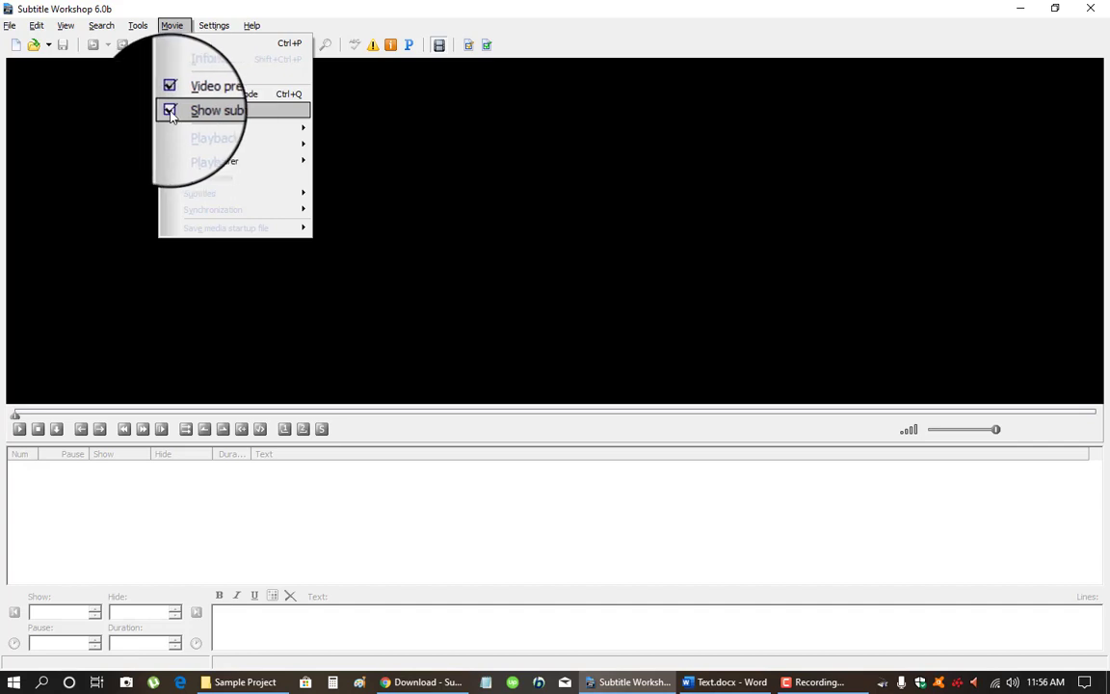
mouse_move(209, 161)
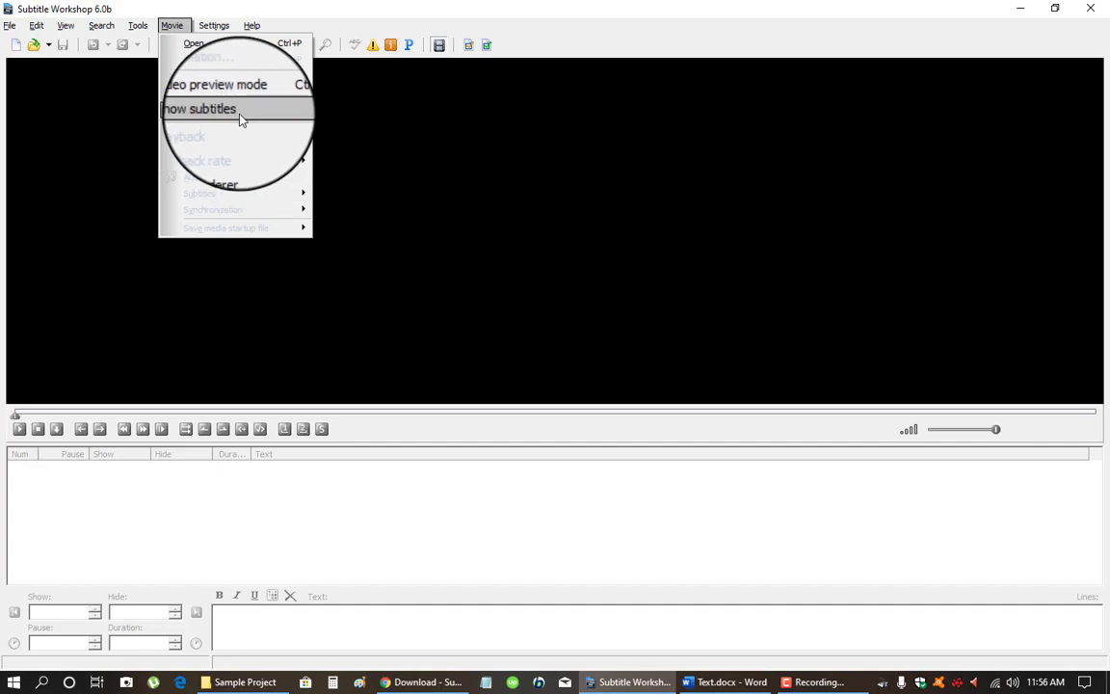
left_click(169, 113)
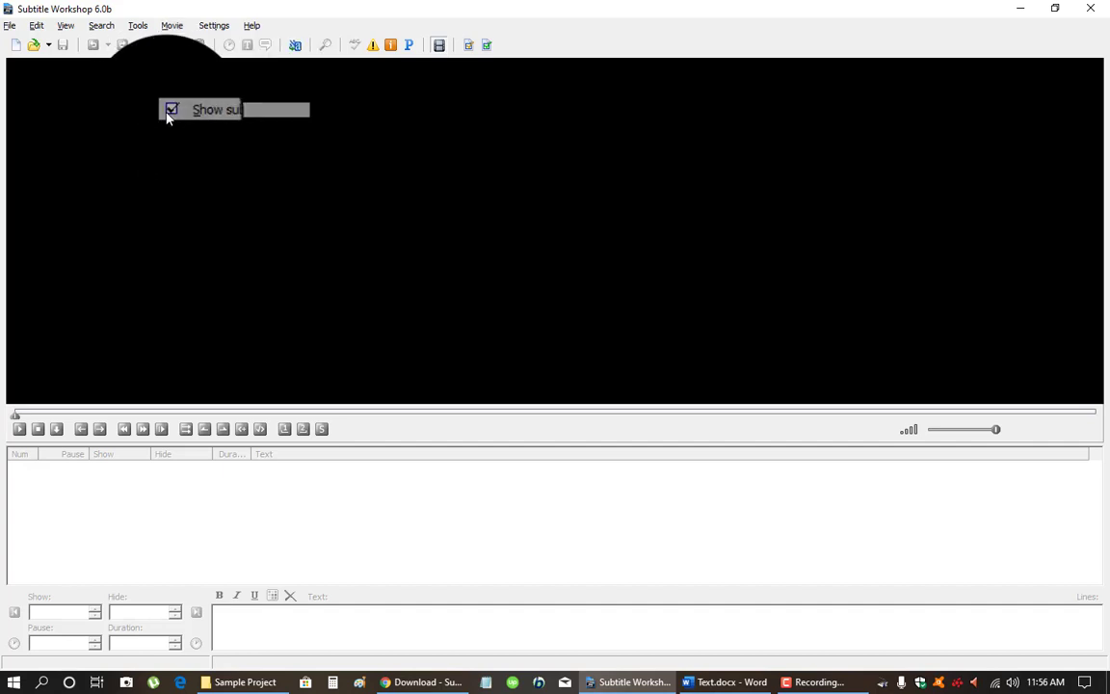
left_click(172, 25)
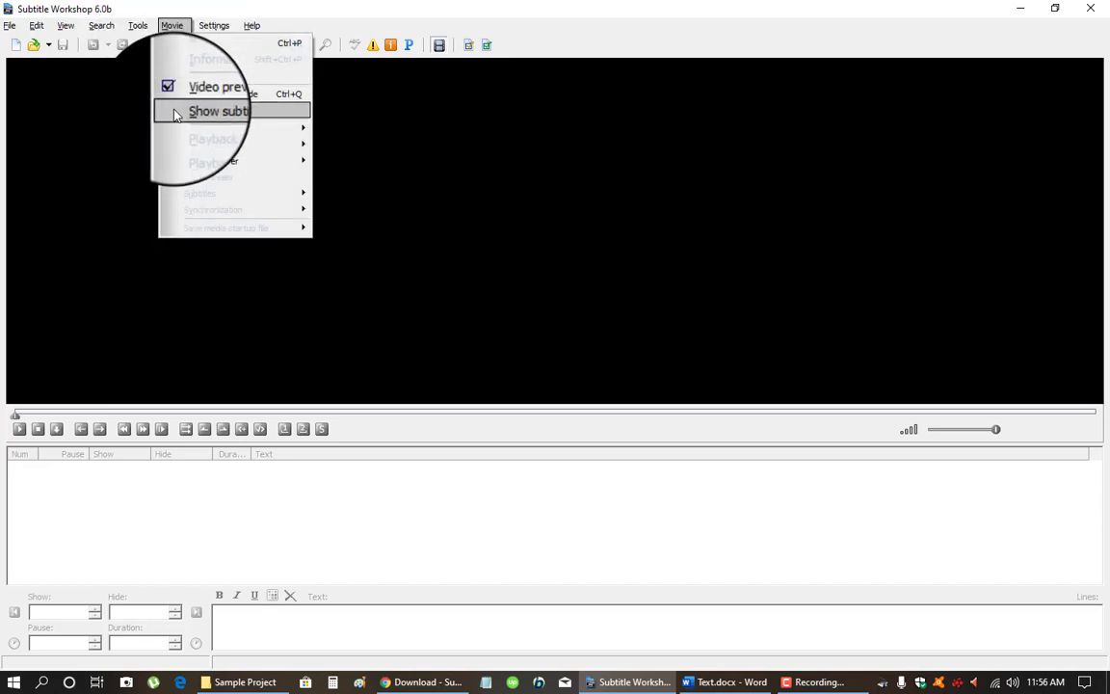
left_click(212, 115)
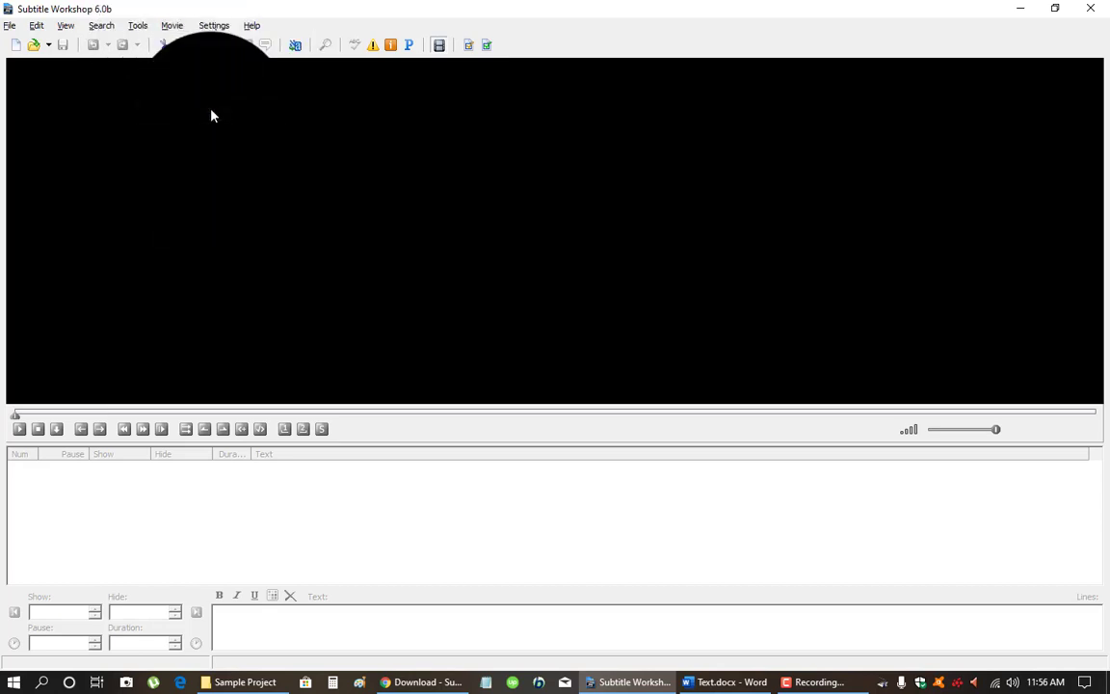
left_click(171, 26)
Load Sample Project.mp4 from Desktop > Sample Project into the video preview
left_click(555, 22)
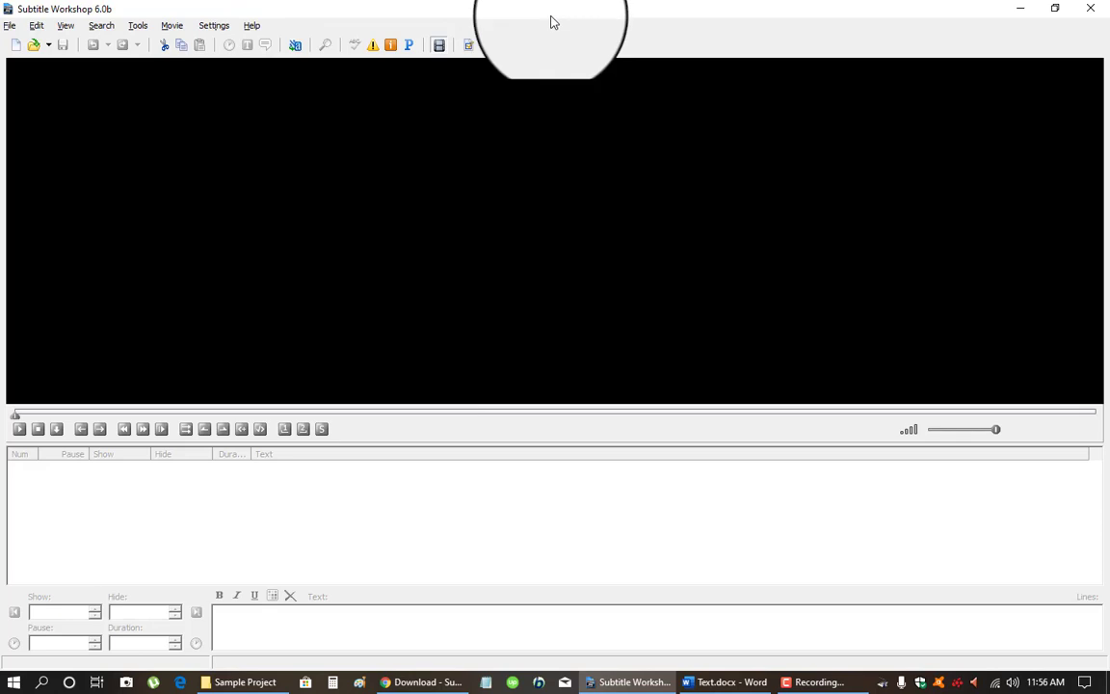
left_click(172, 25)
left_click(197, 45)
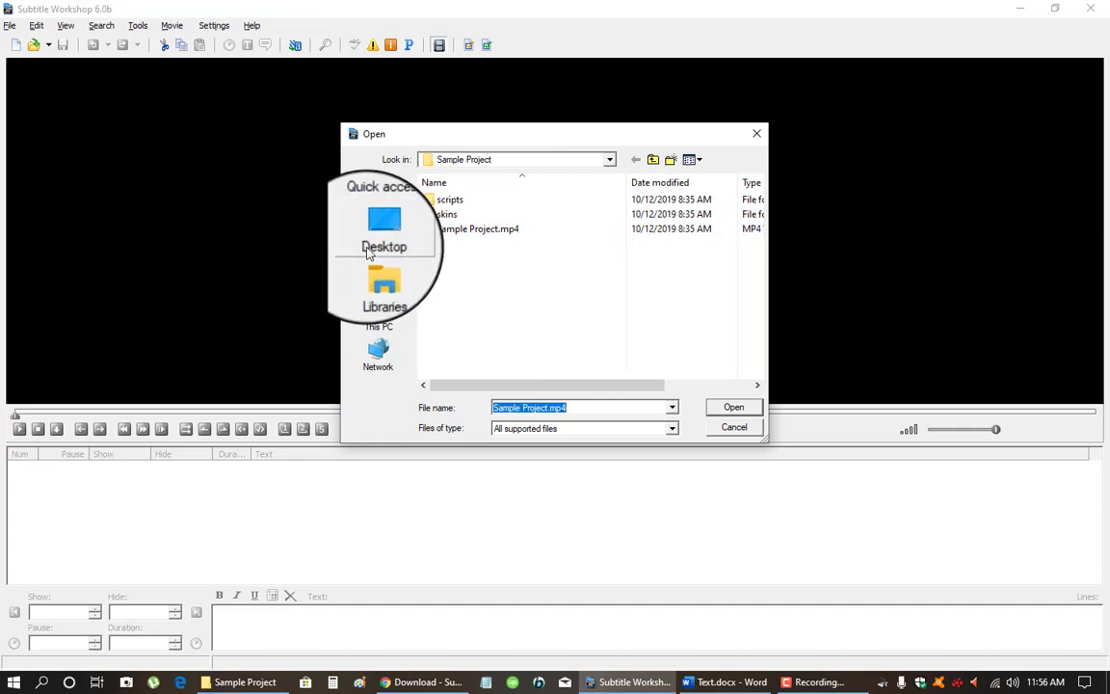
left_click(379, 236)
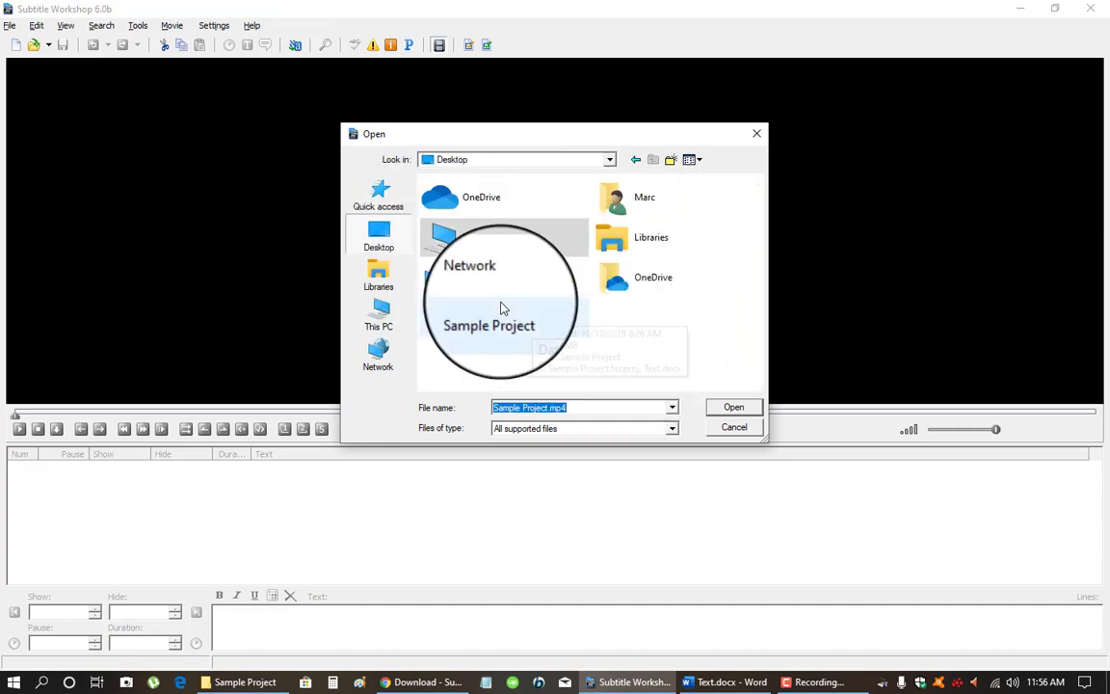
left_click(485, 323)
double_click(485, 322)
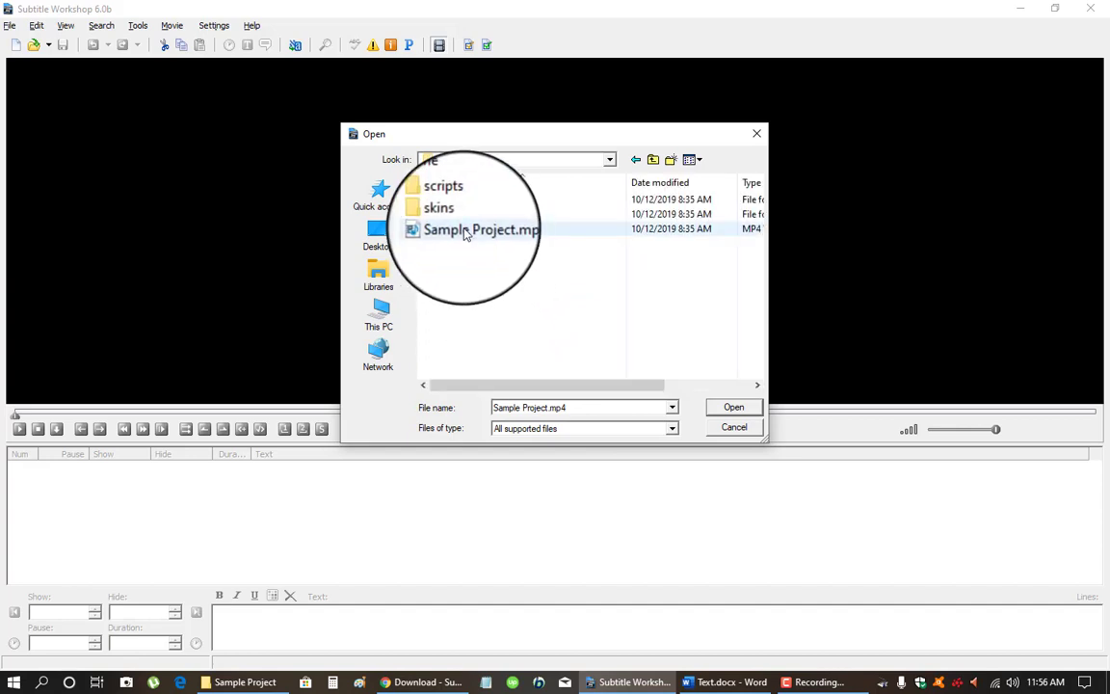
left_click(462, 229)
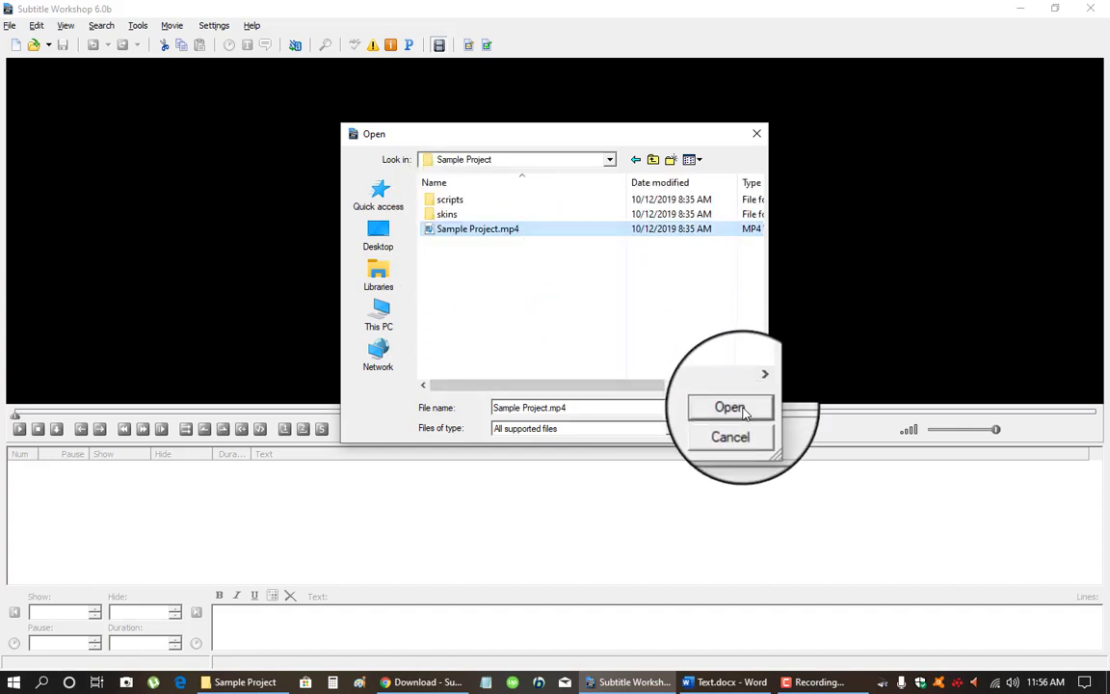
left_click(741, 408)
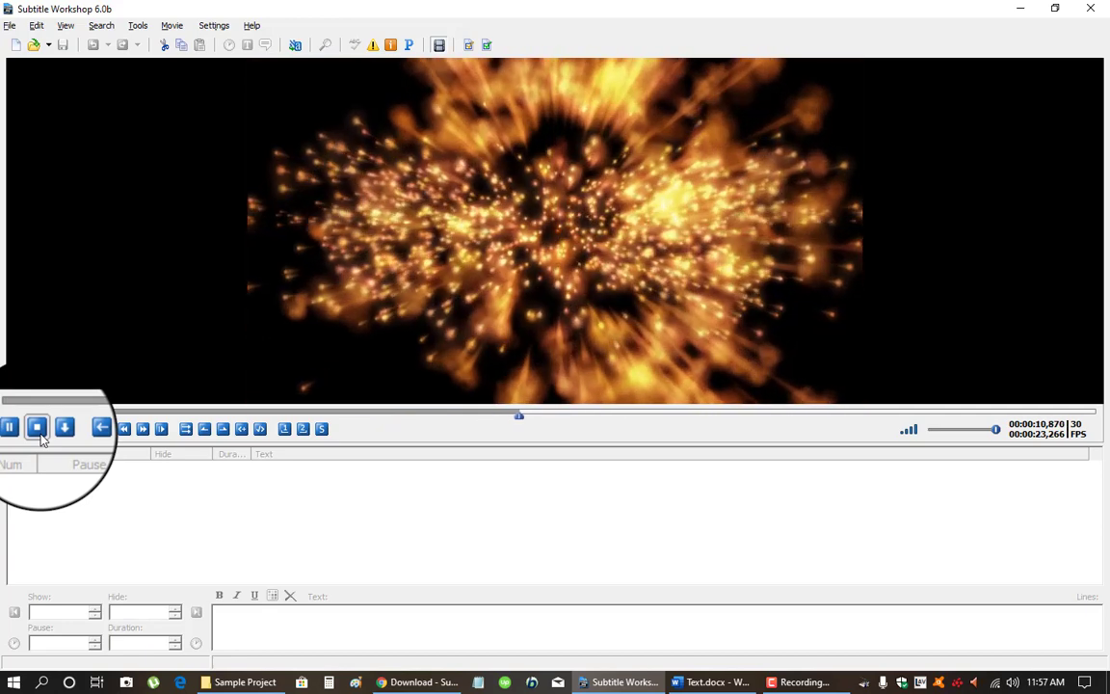
Stop the video and create a new subtitle file with one empty entry
left_click(37, 429)
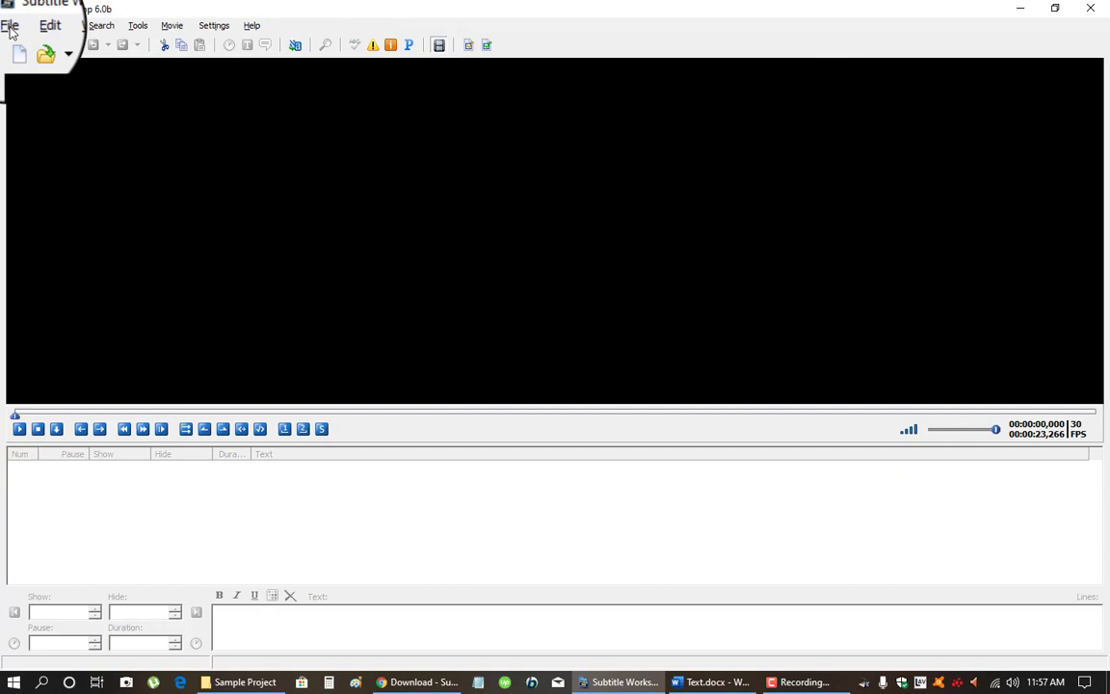
left_click(9, 27)
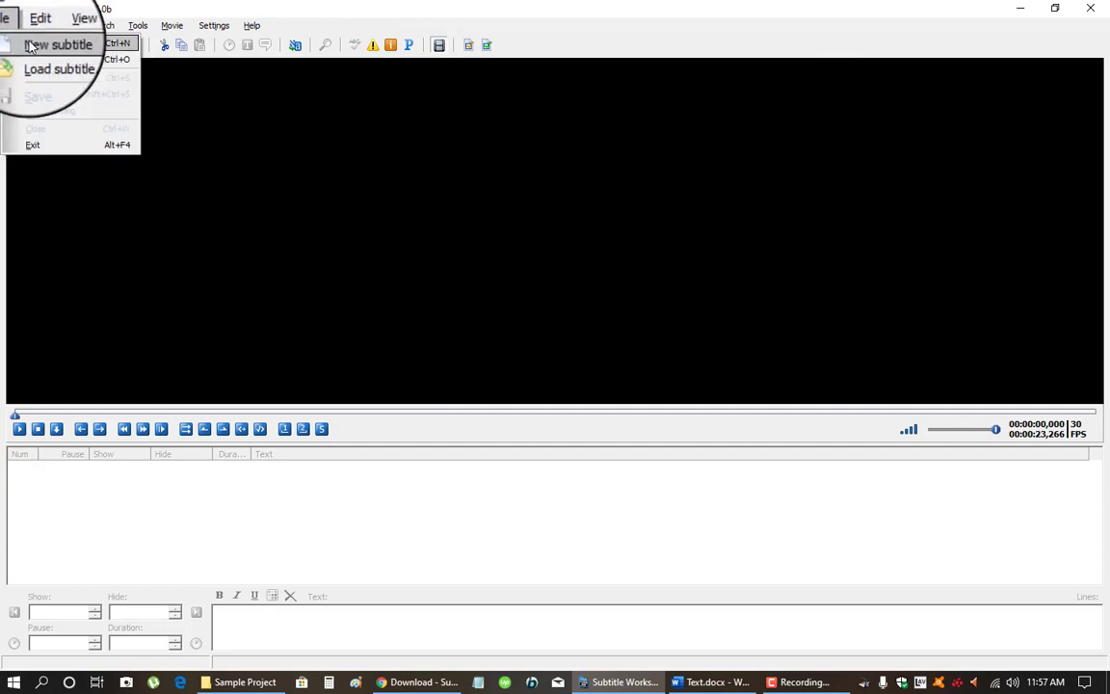
left_click(32, 46)
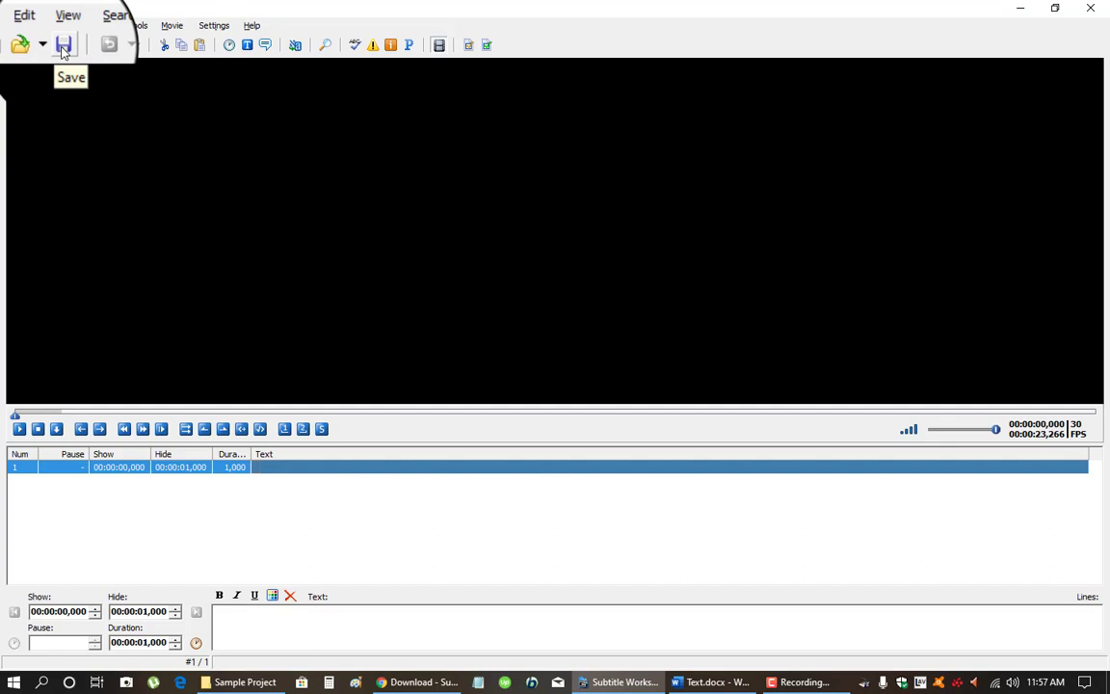
Begin saving the subtitle file with SubRip (*.srt) as the output format
left_click(63, 45)
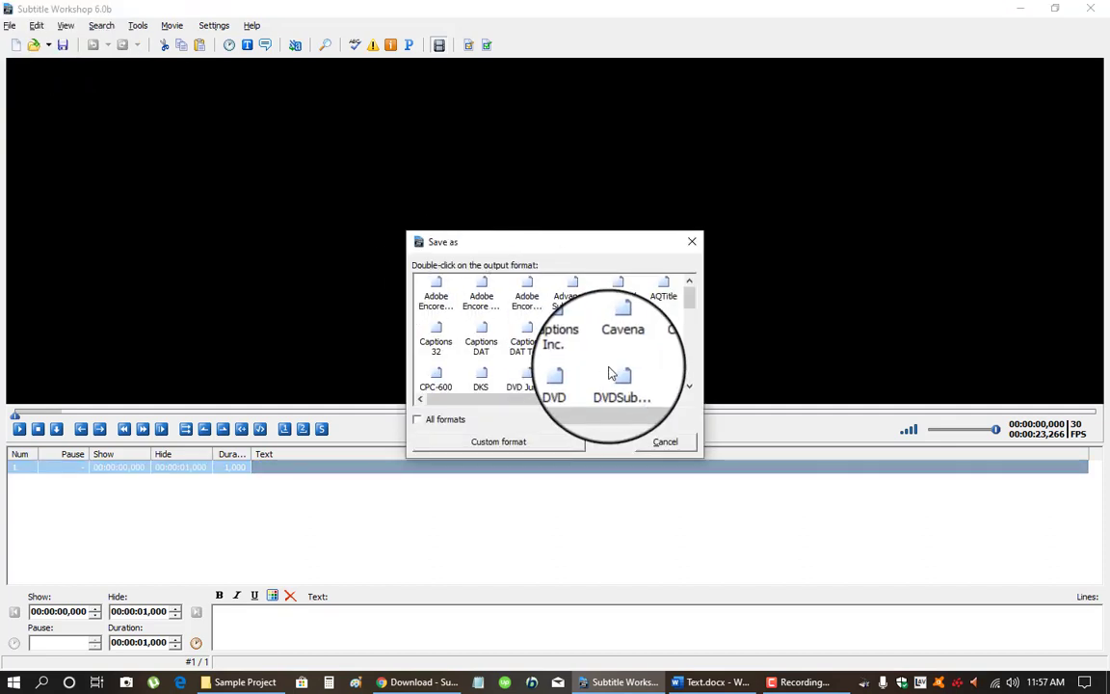
scroll(609, 371, "down", 6)
scroll(609, 371, "down", 3)
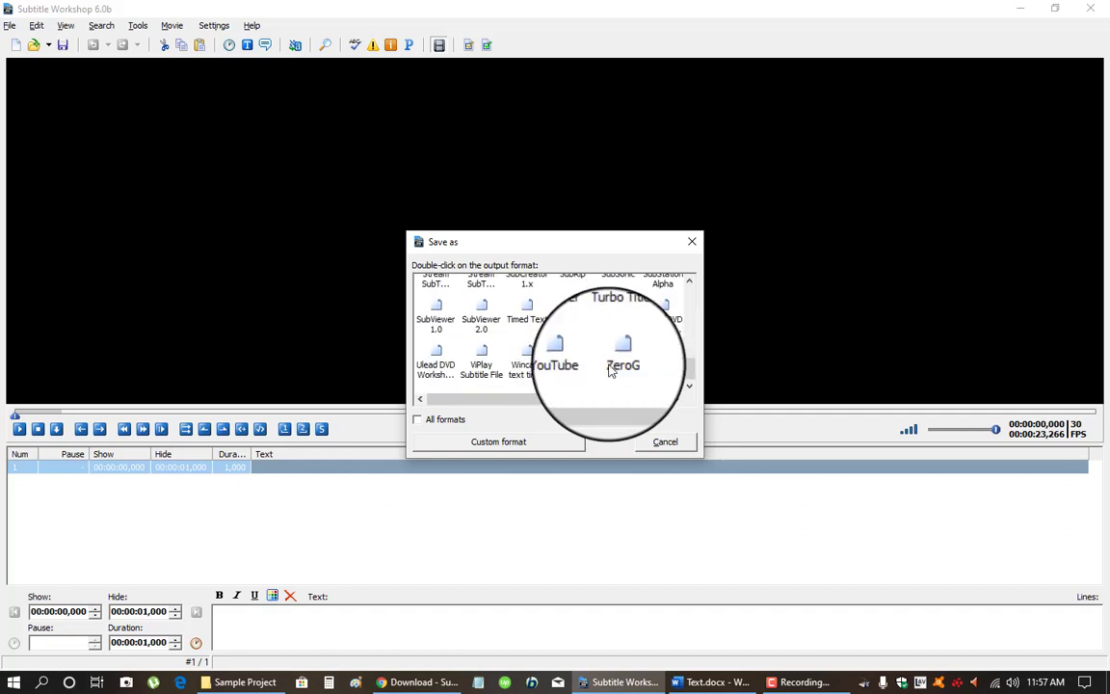
left_click(417, 421)
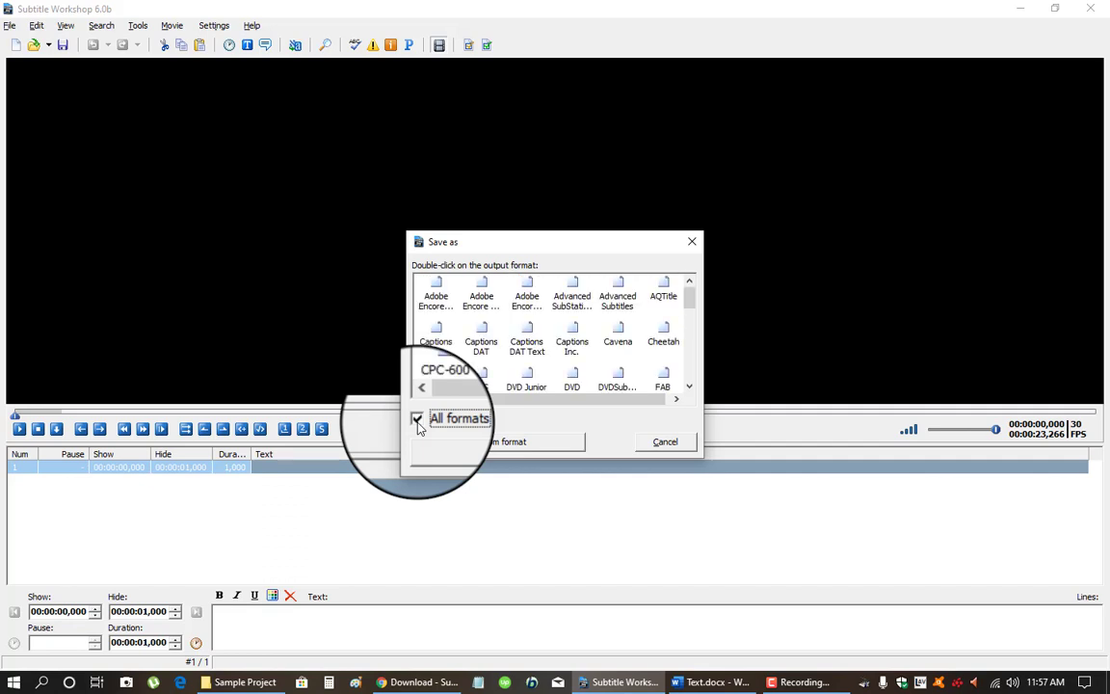
left_click(417, 421)
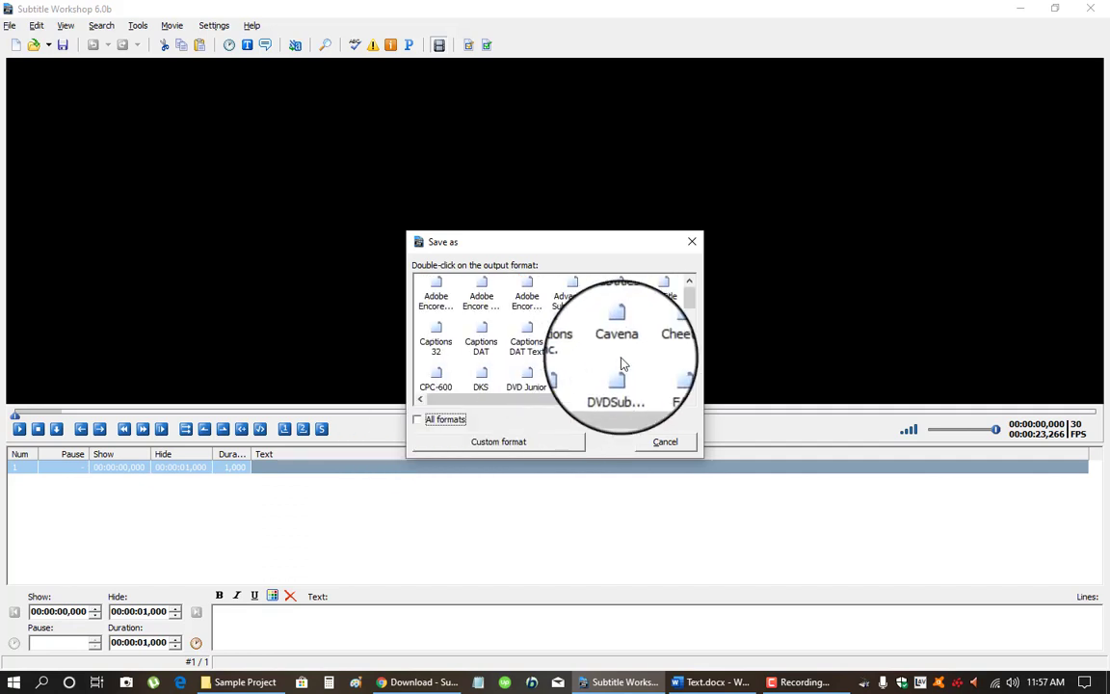
scroll(617, 357, "down", 10)
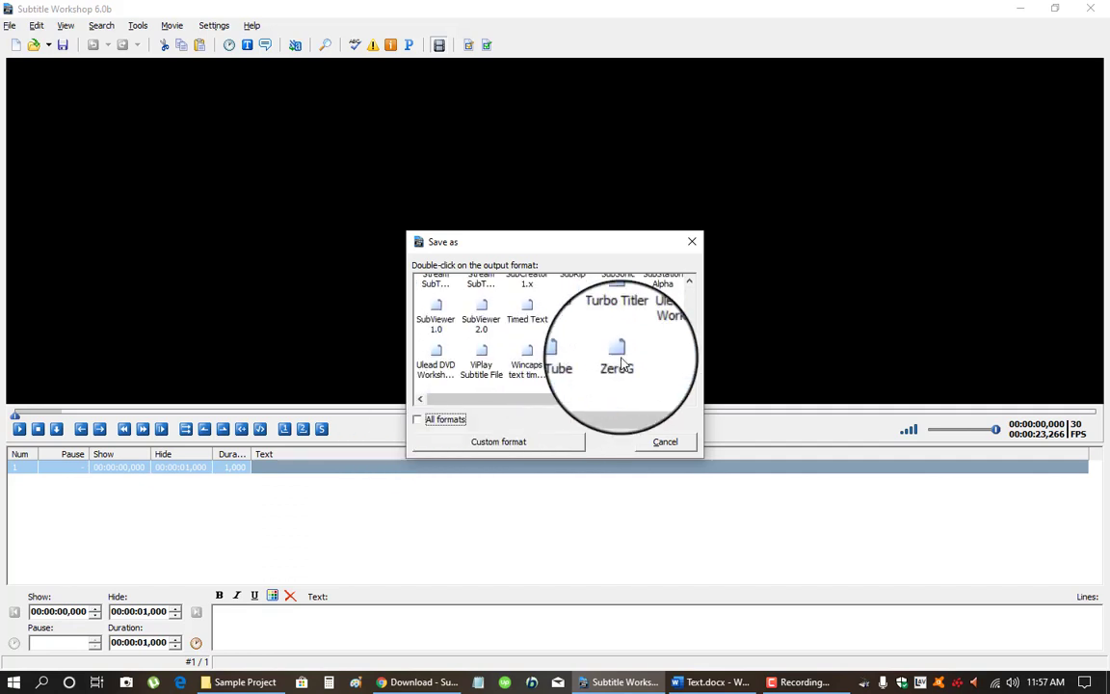
scroll(623, 363, "up", 2)
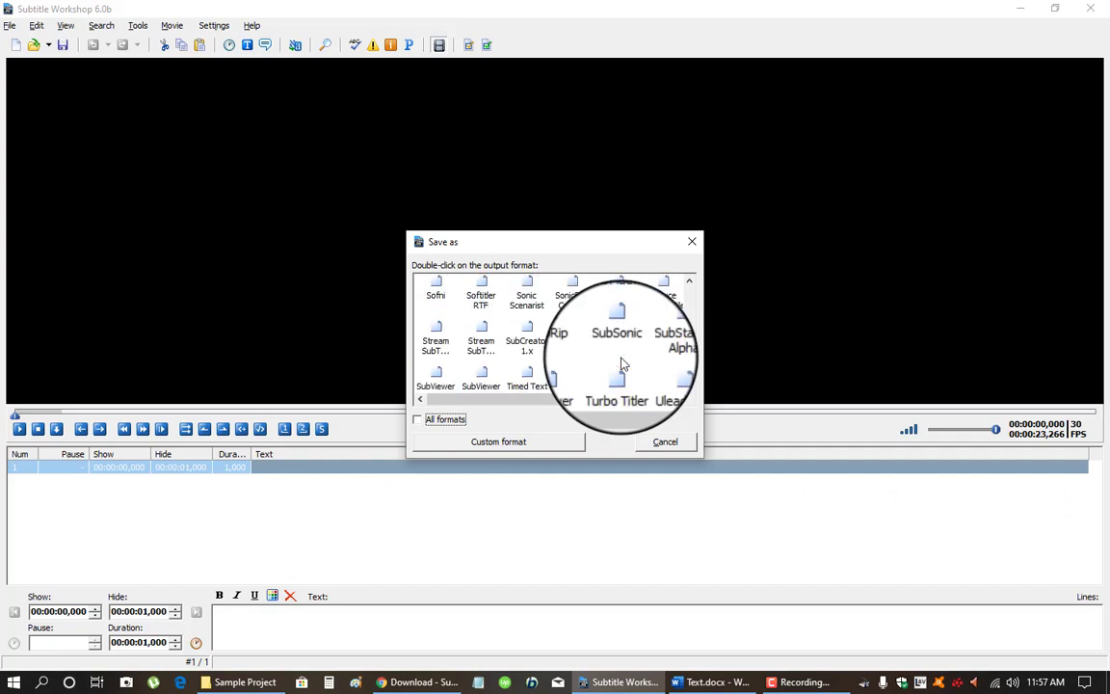
double_click(574, 333)
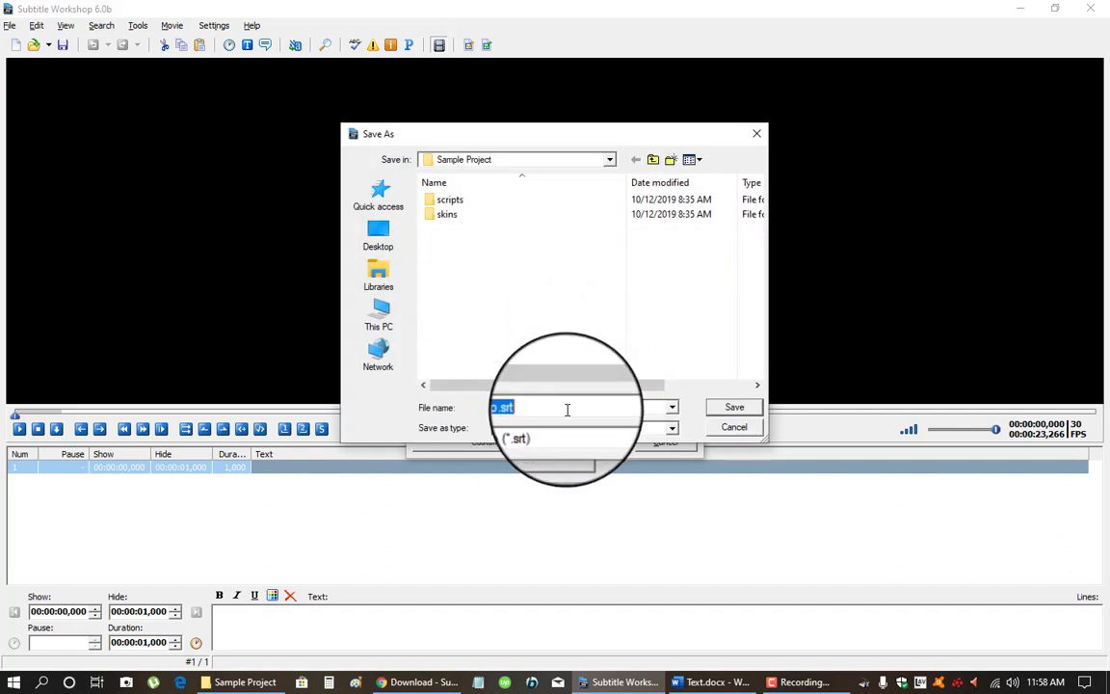
Save the subtitle file as Sample.srt in SubRip format
key("BackSpace")
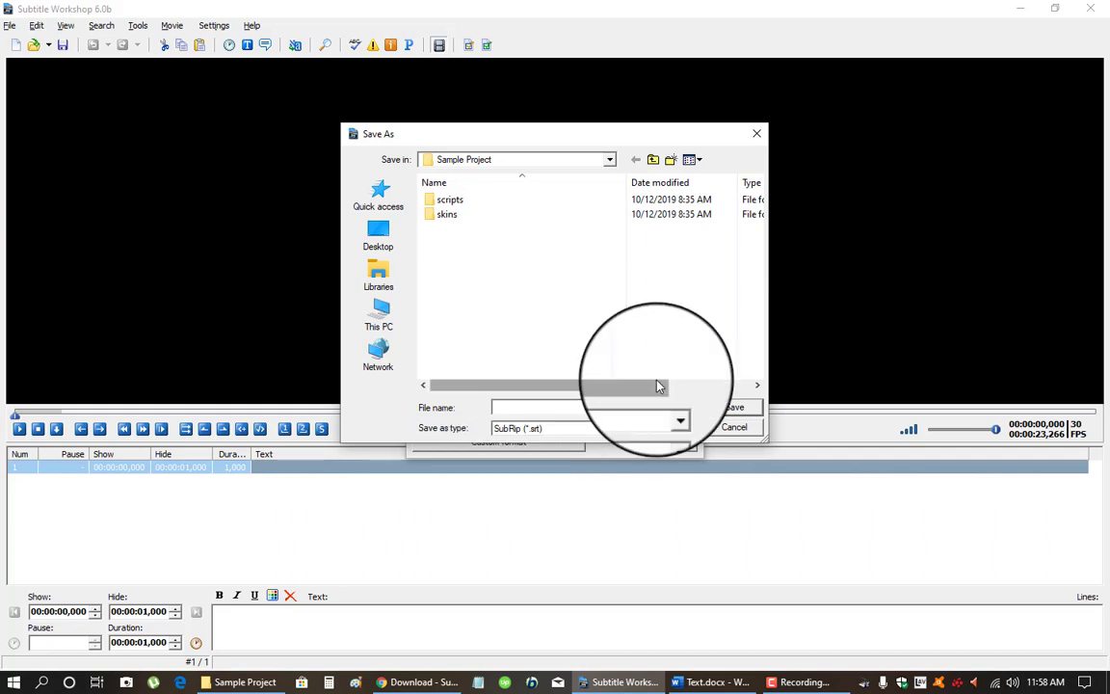
type("Sample")
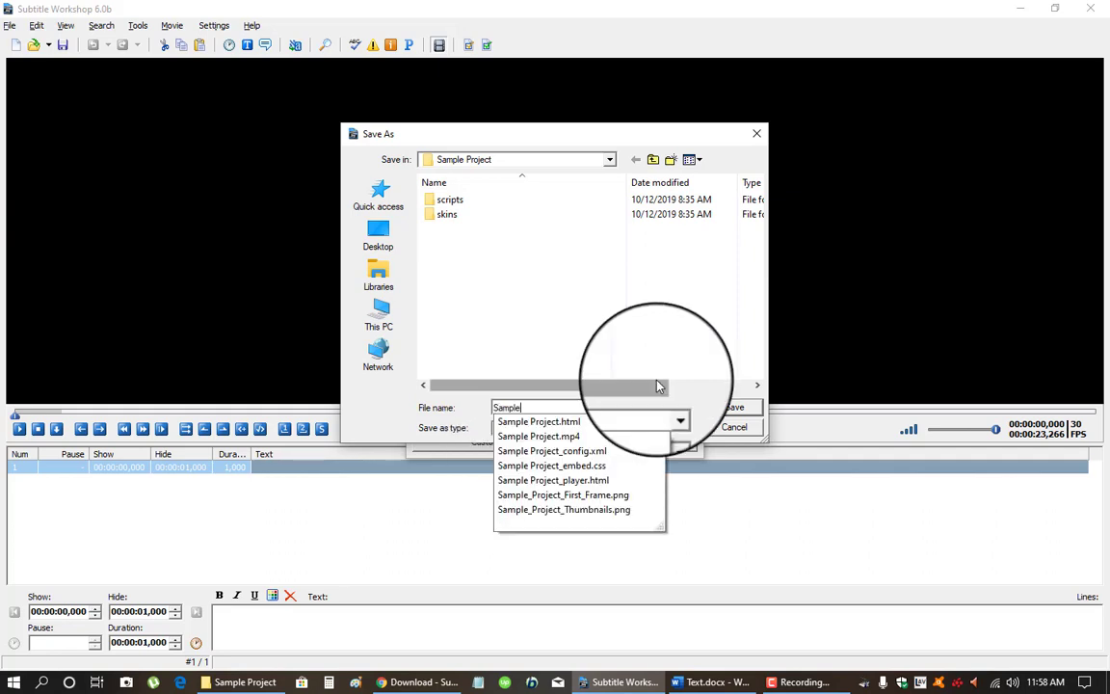
key("Return")
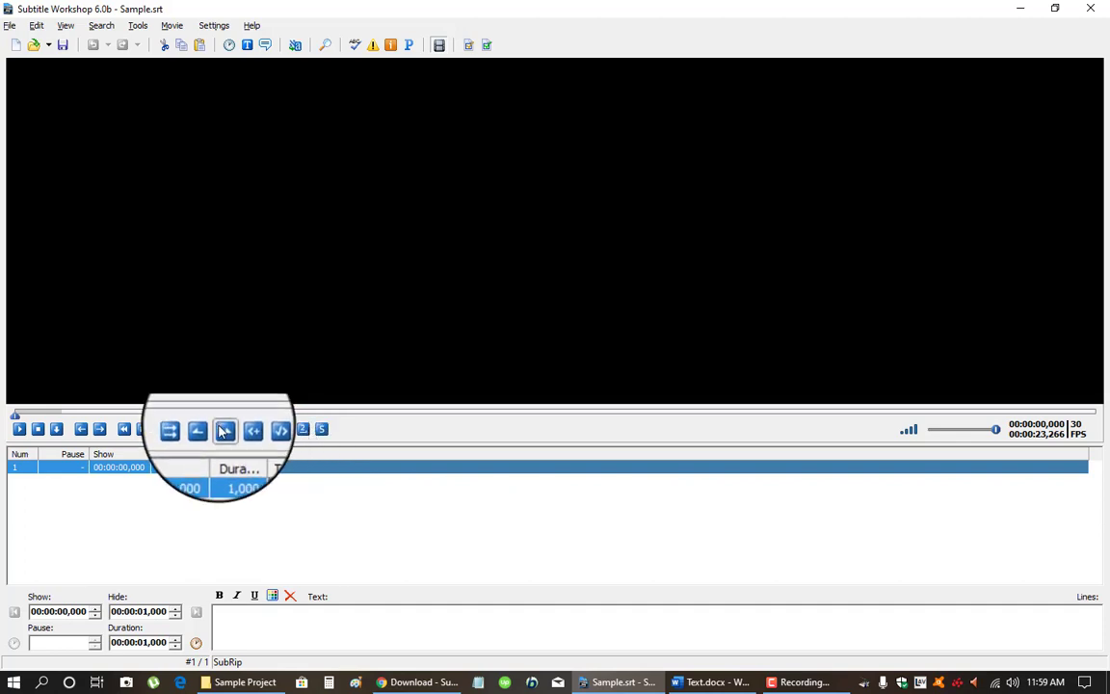
Copy verse 1, "In the beginning was the Word", from Text.docx
mouse_move(826, 691)
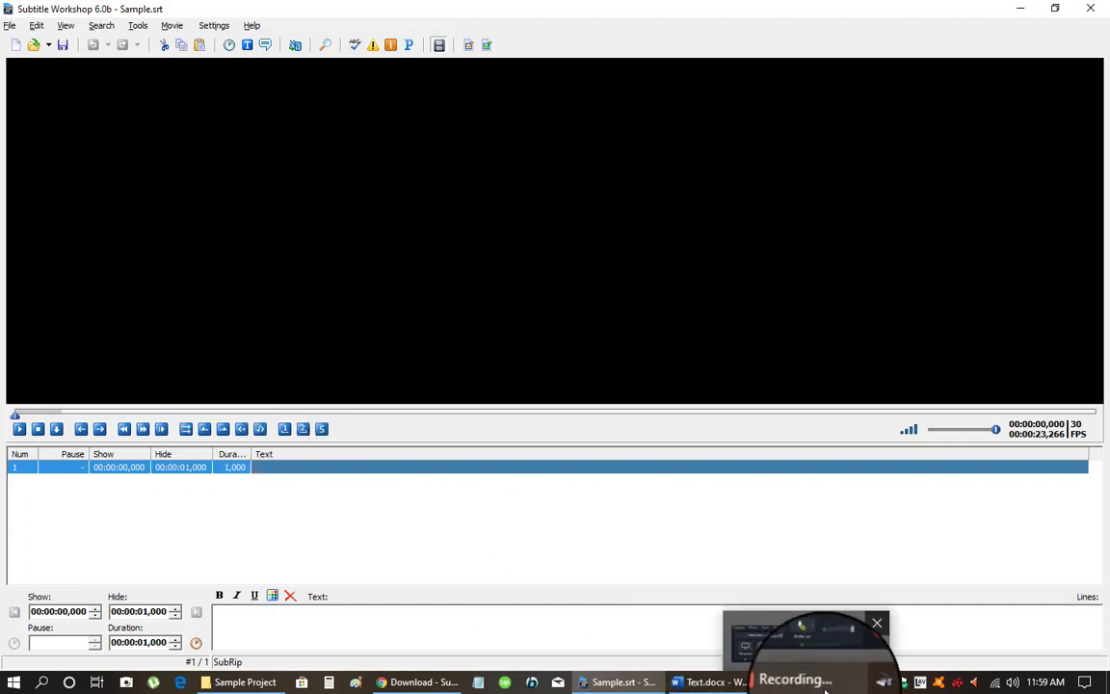
left_click(713, 682)
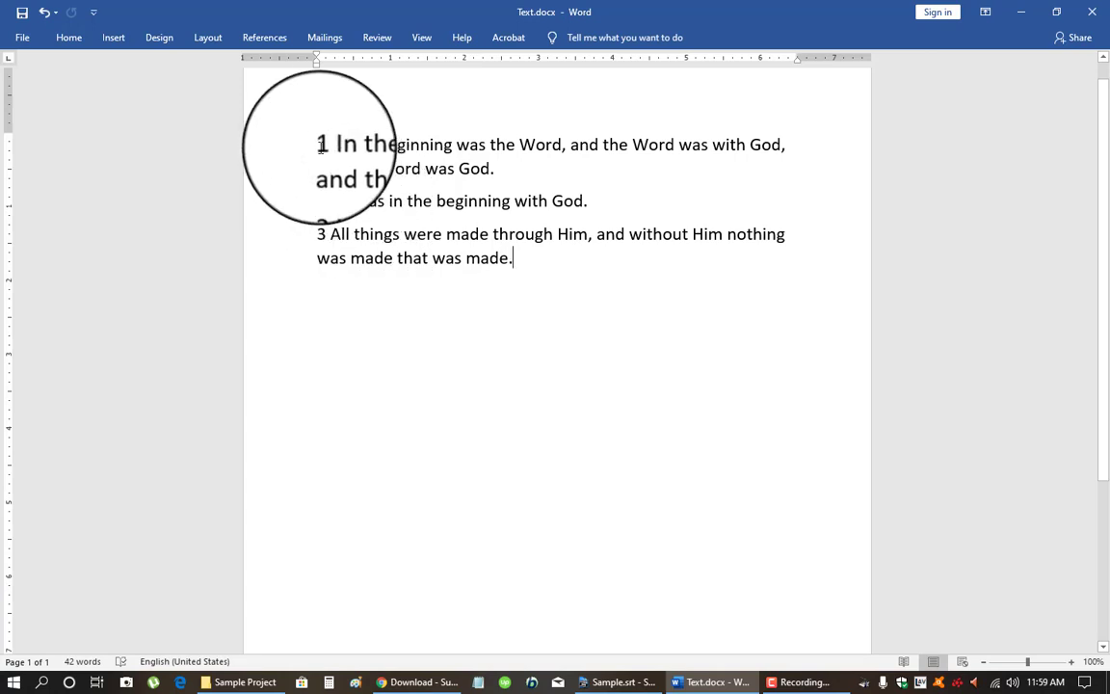
left_click_drag(316, 143, 438, 166)
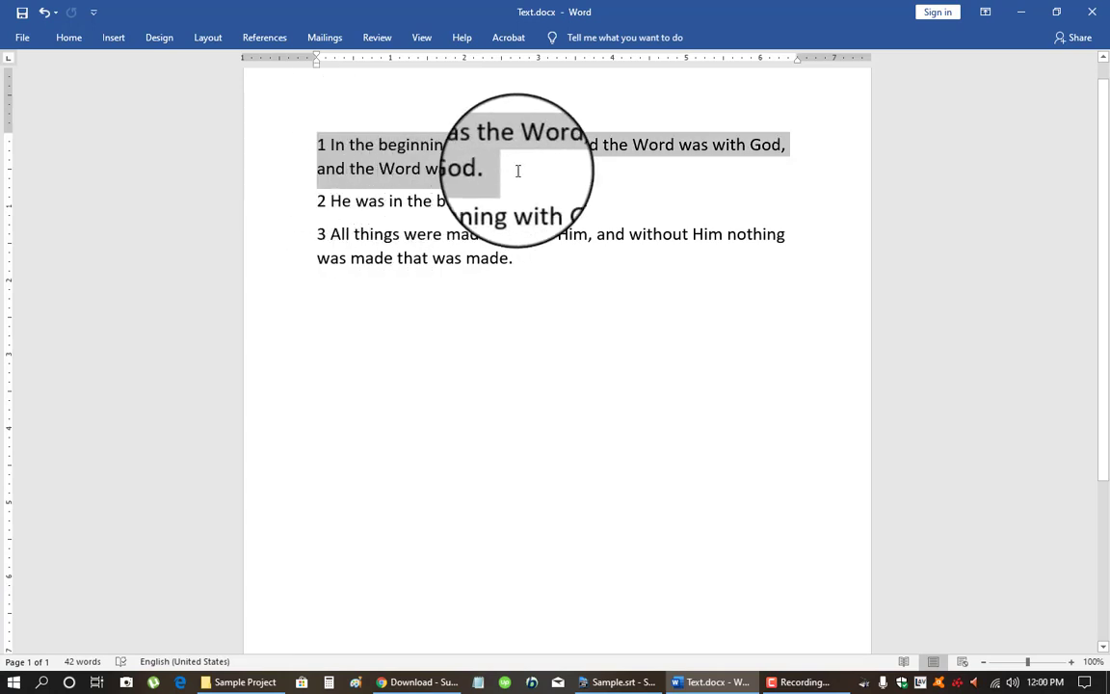
left_click_drag(517, 170, 492, 179)
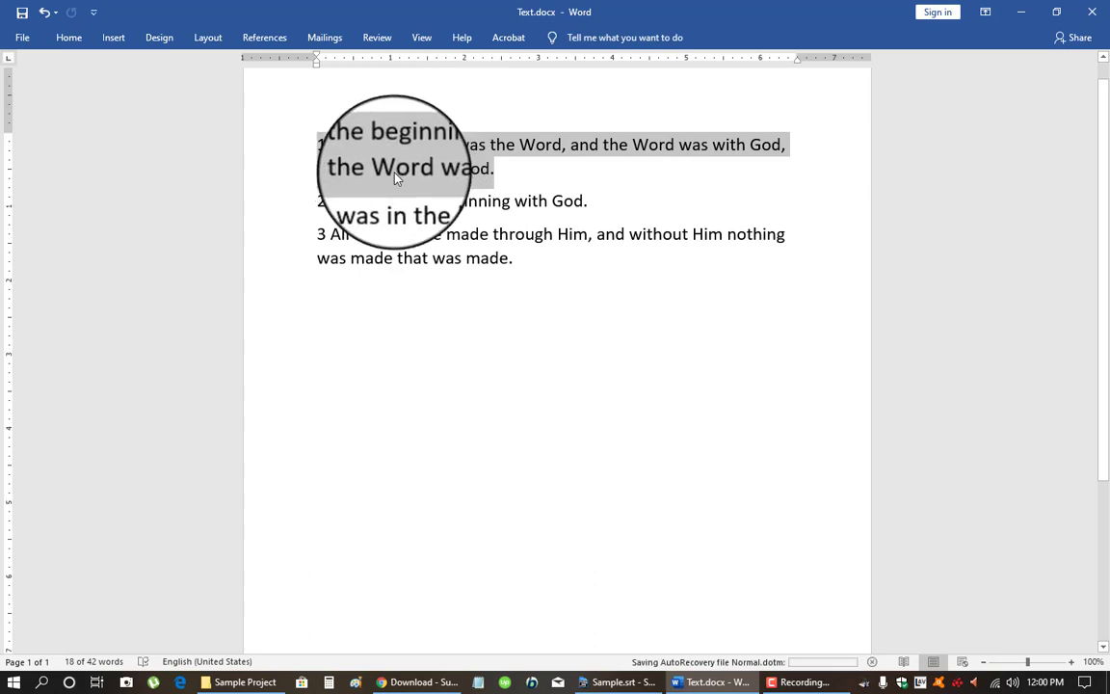
right_click(374, 146)
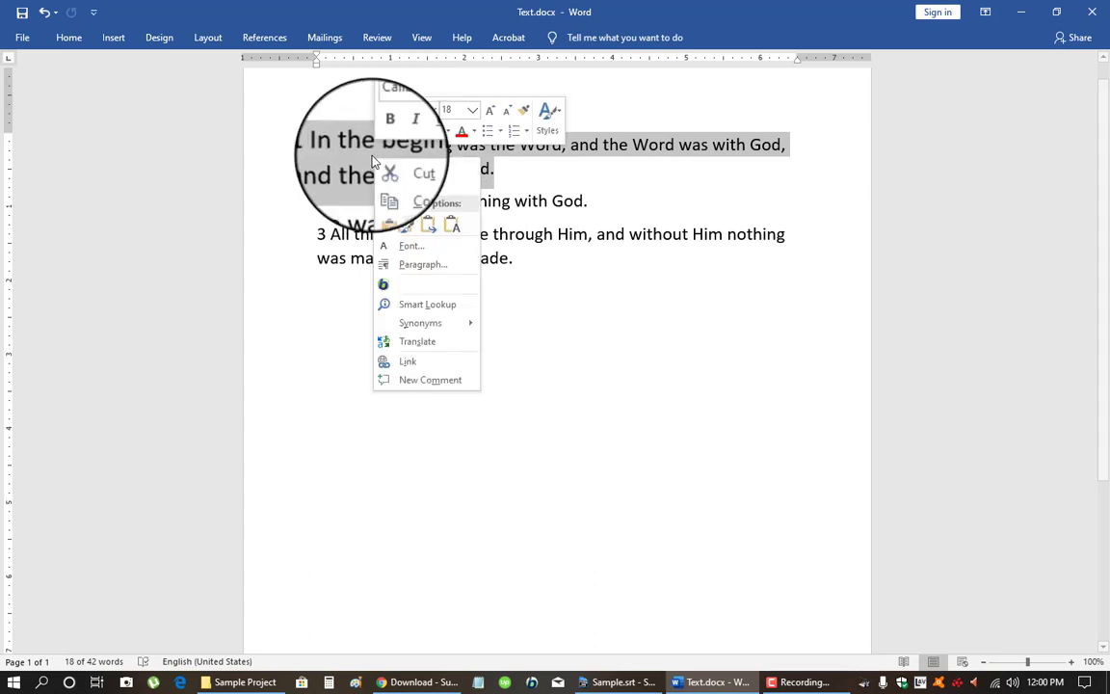
left_click(410, 188)
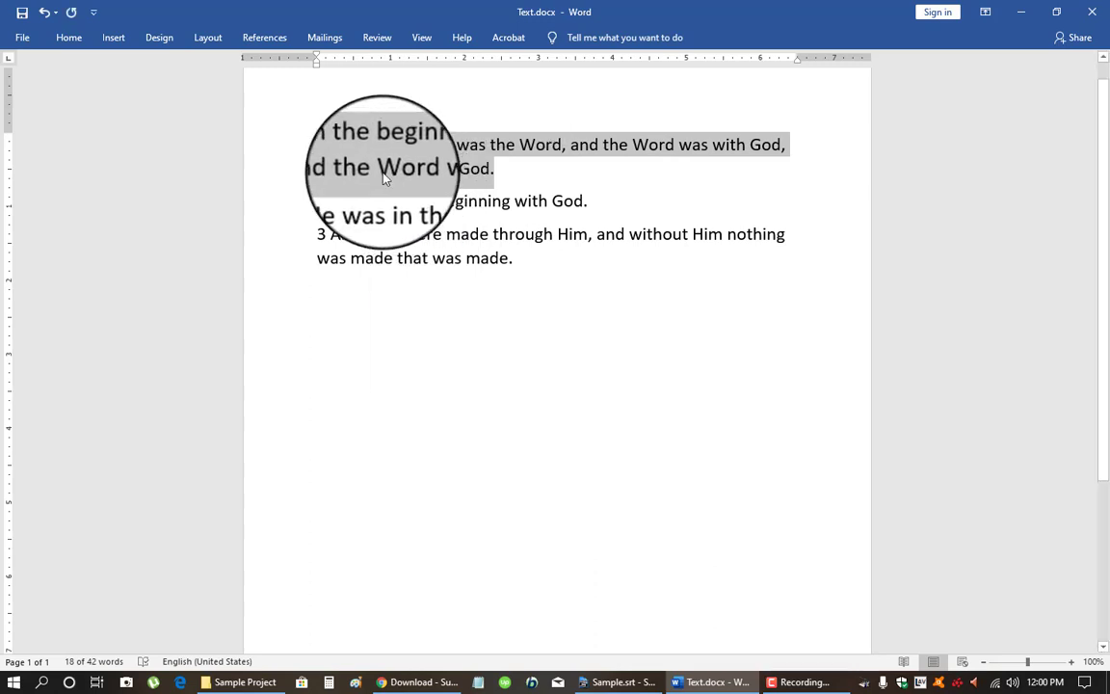
Paste the copied verse into subtitle 1's text and select the pasted line
left_click(624, 682)
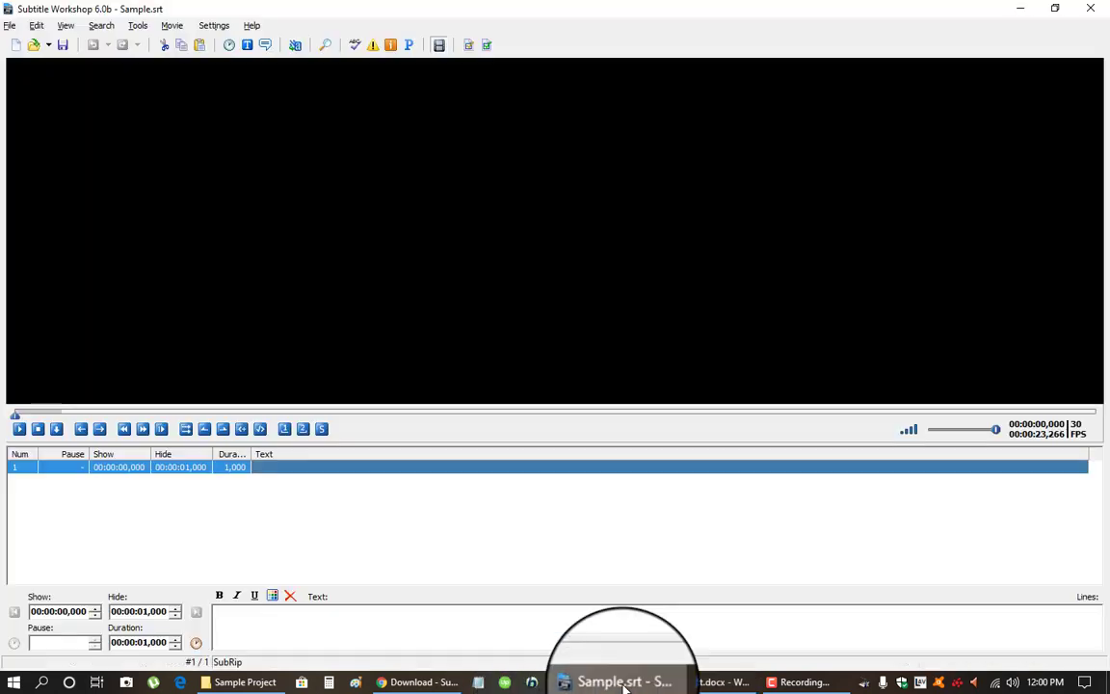
left_click(629, 623)
right_click(657, 611)
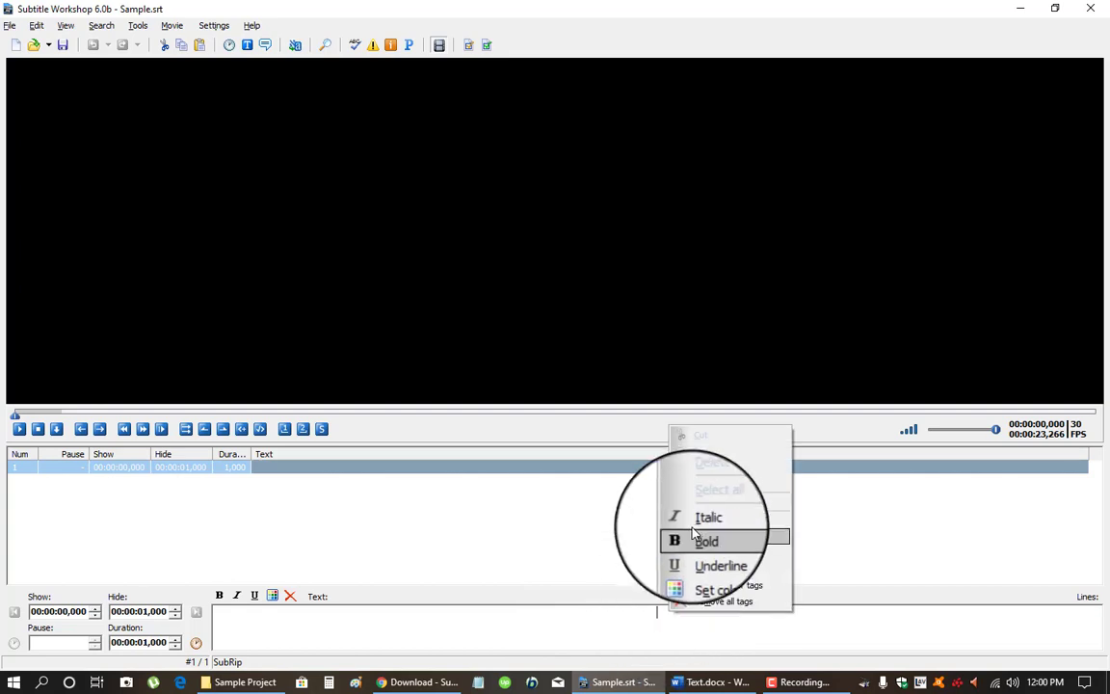
left_click(705, 468)
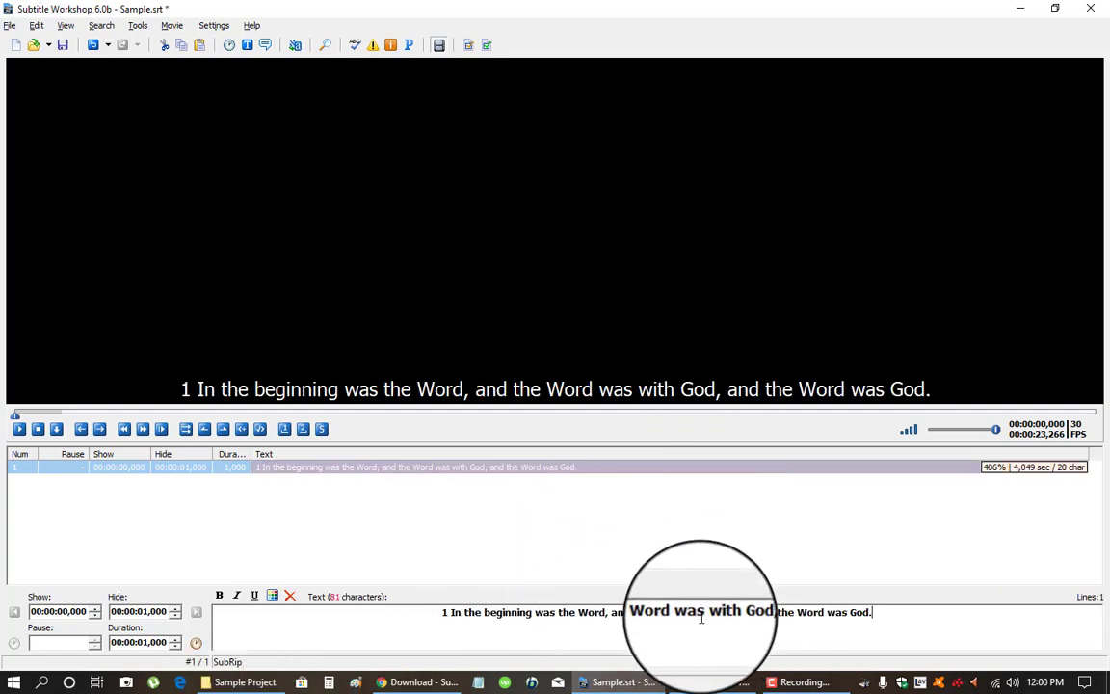
left_click(704, 618)
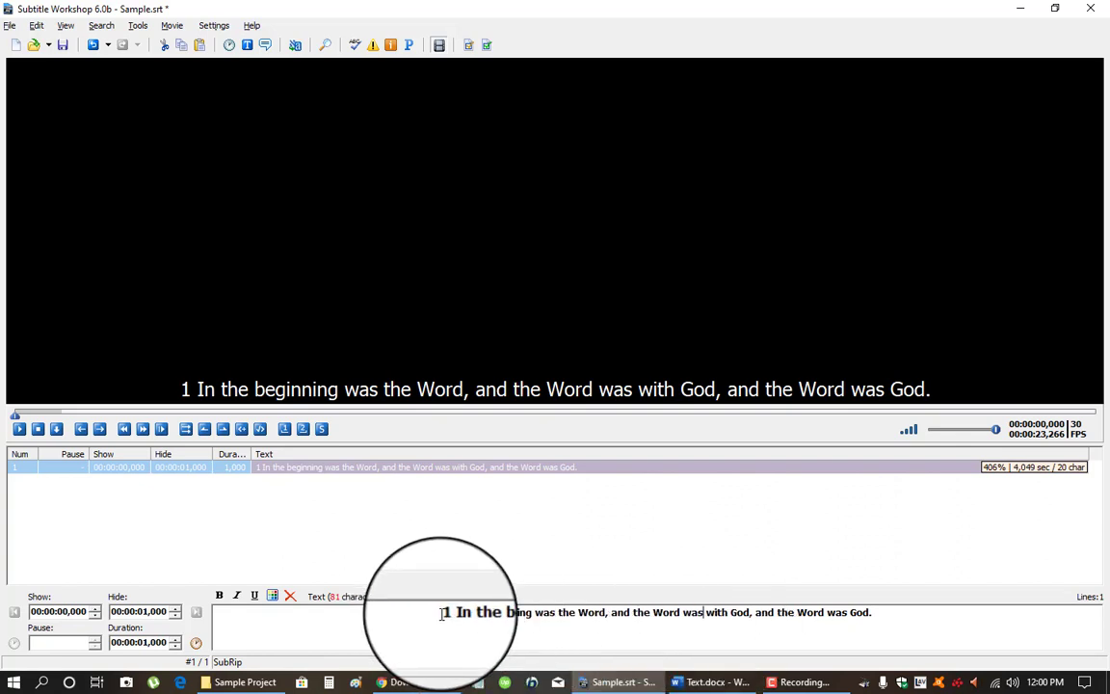
left_click_drag(442, 613, 928, 614)
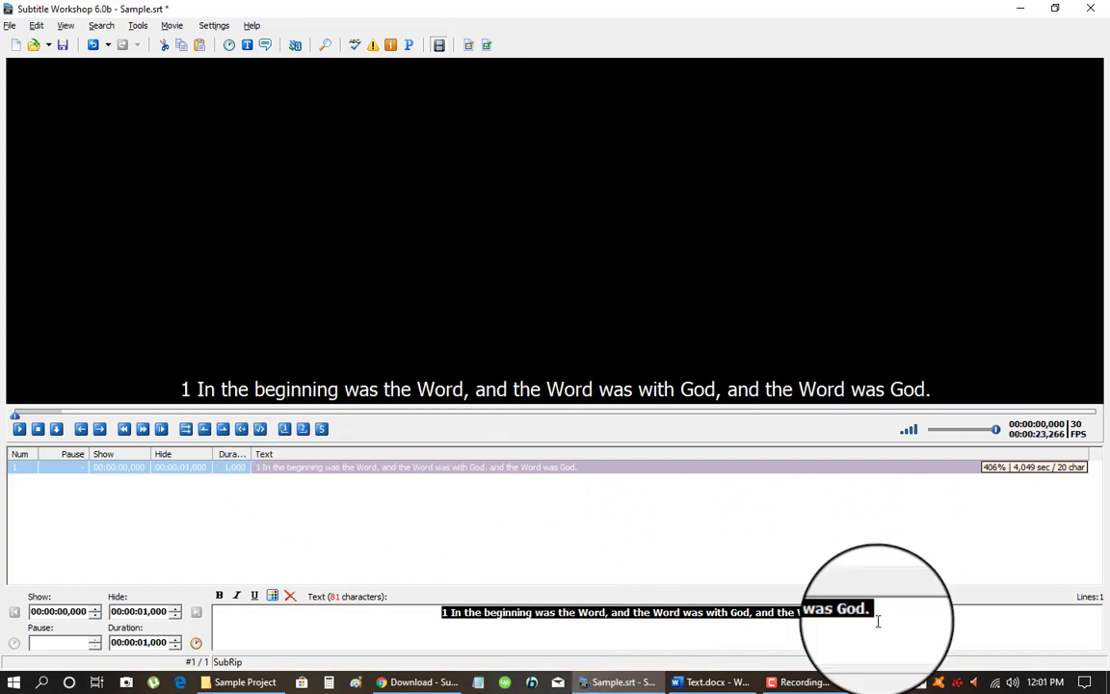
Try subtitle 1 start times 00:00:02,605, 03,481, 04,201 and 05,185 while playing
left_click(879, 615)
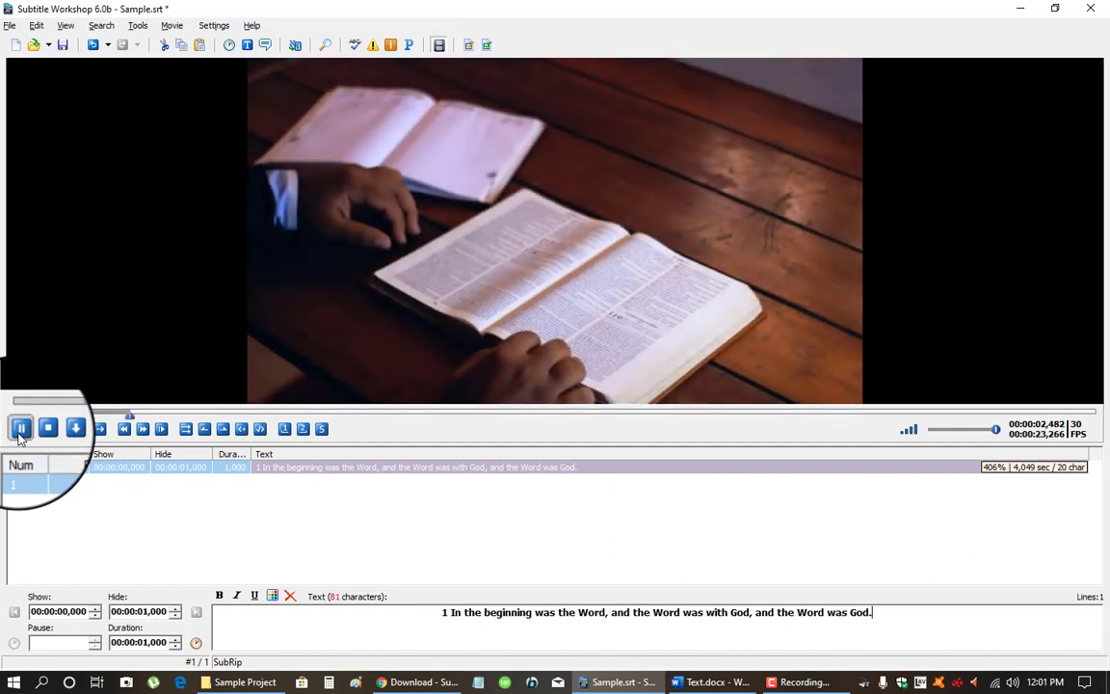
left_click(20, 432)
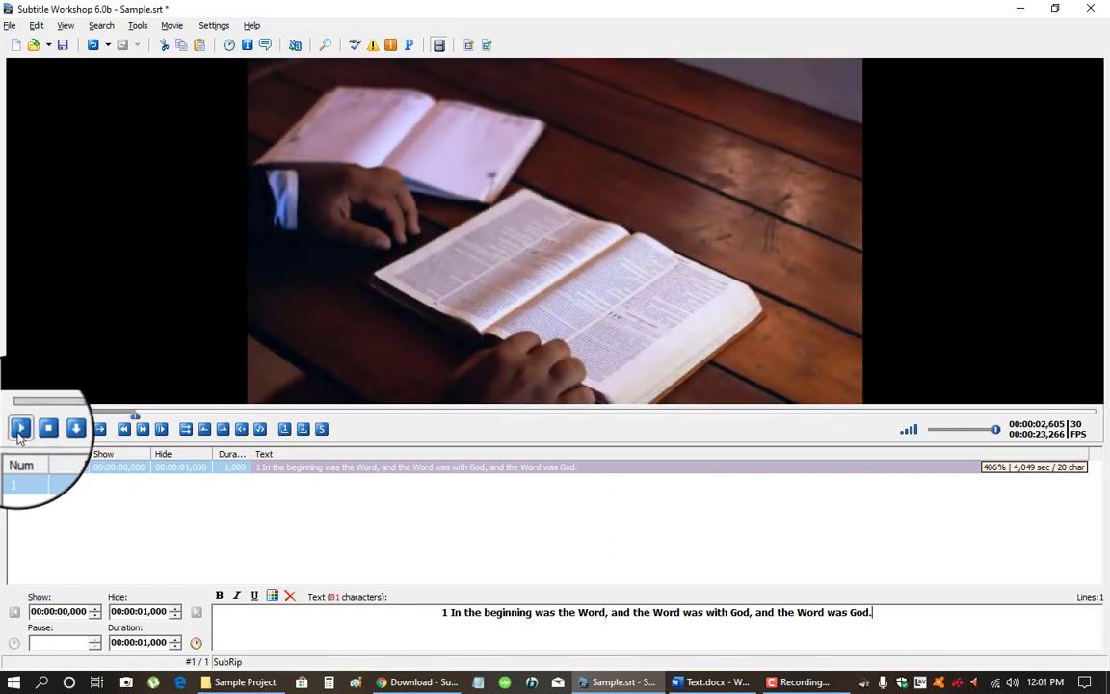
left_click(204, 431)
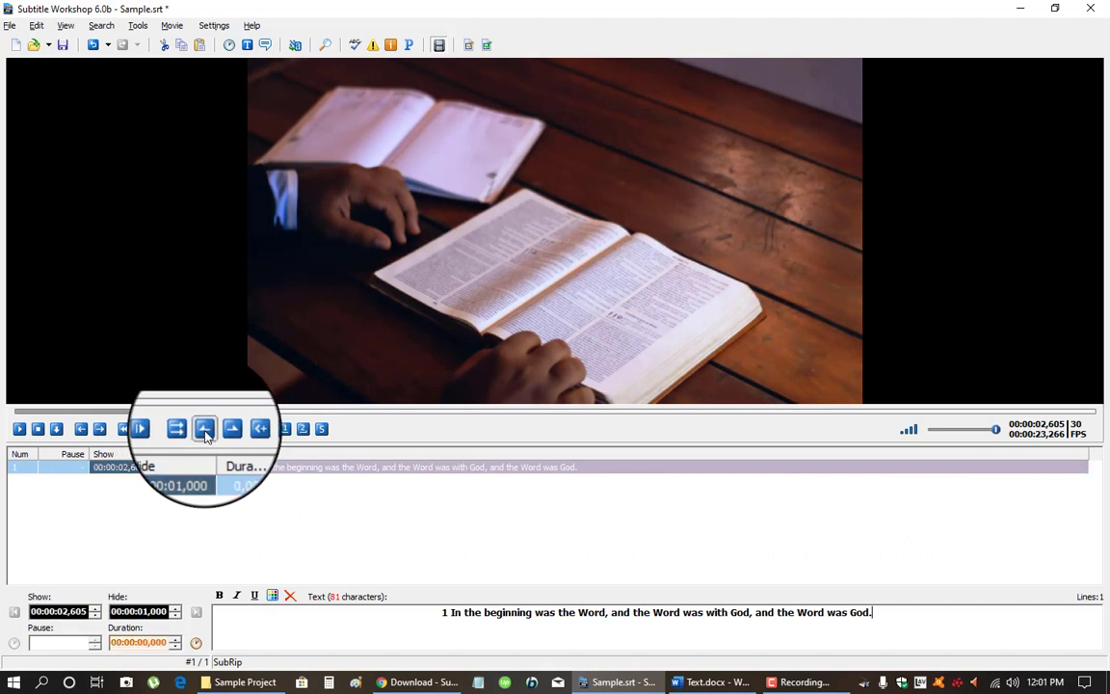
left_click(21, 431)
left_click(204, 430)
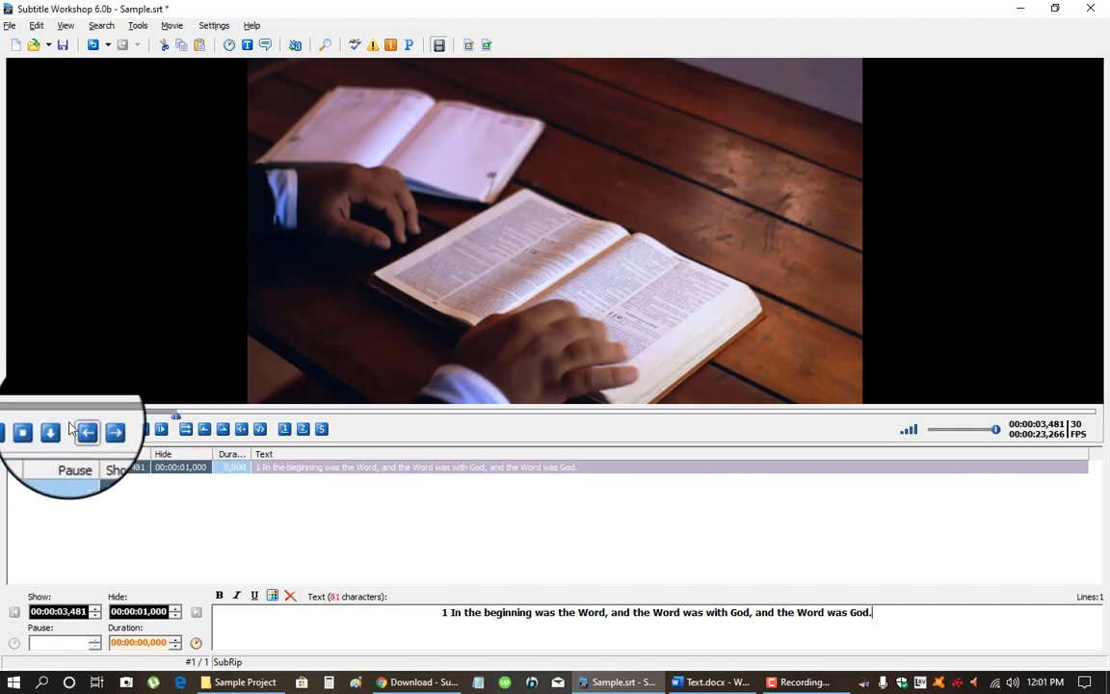
left_click(19, 431)
left_click(20, 431)
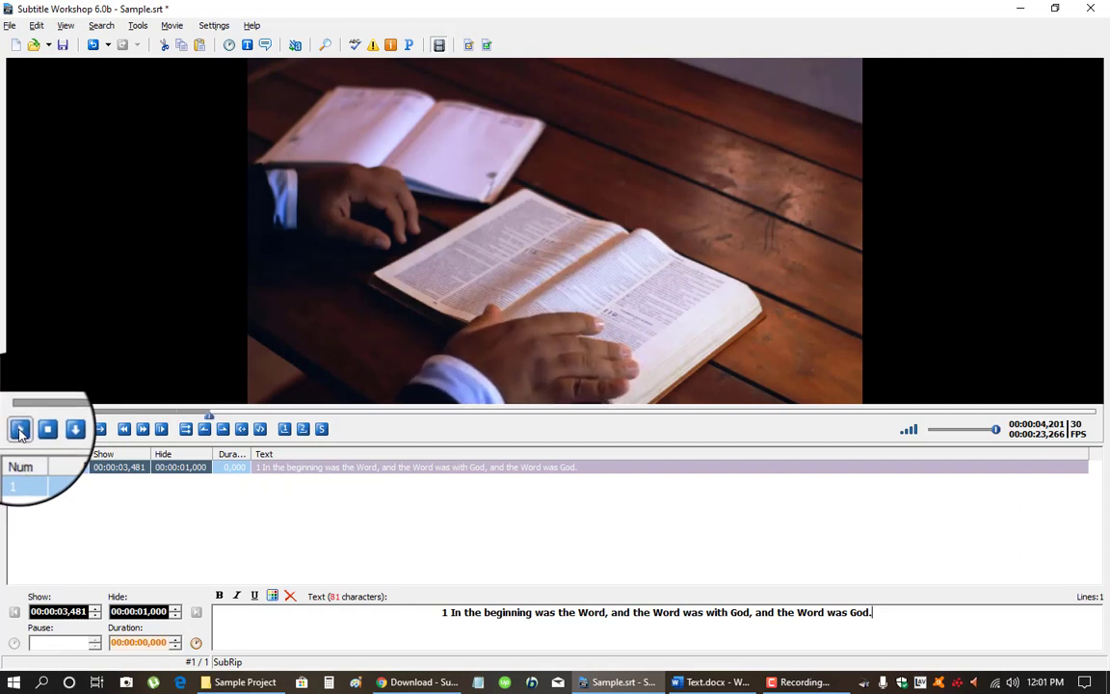
left_click(204, 433)
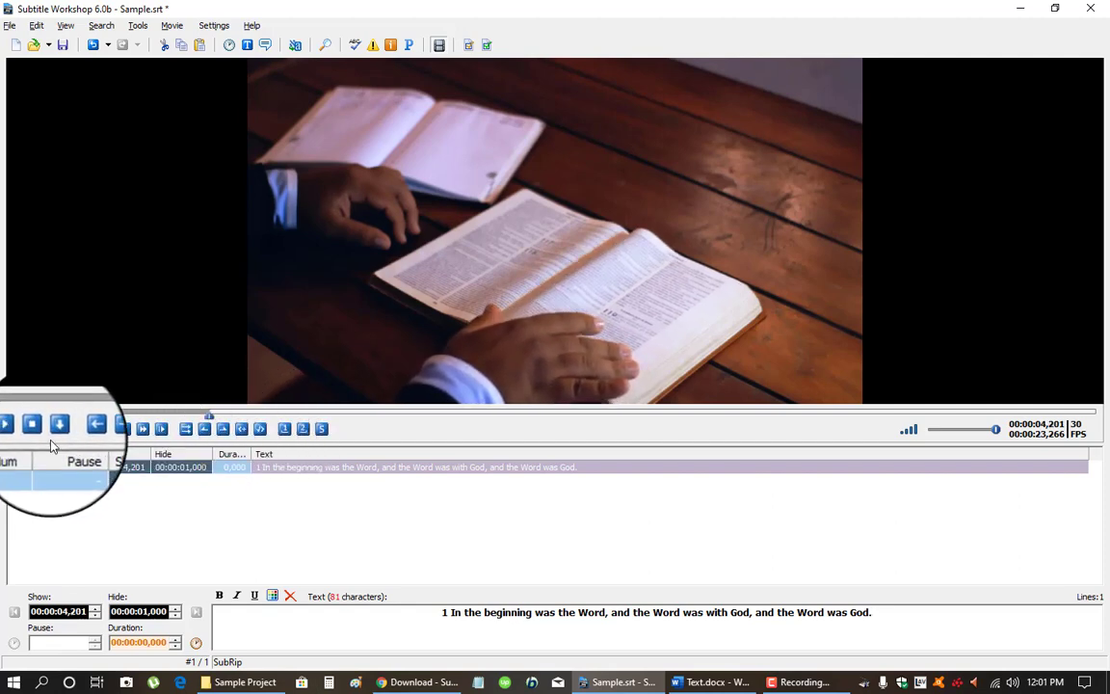
left_click(20, 431)
left_click(20, 430)
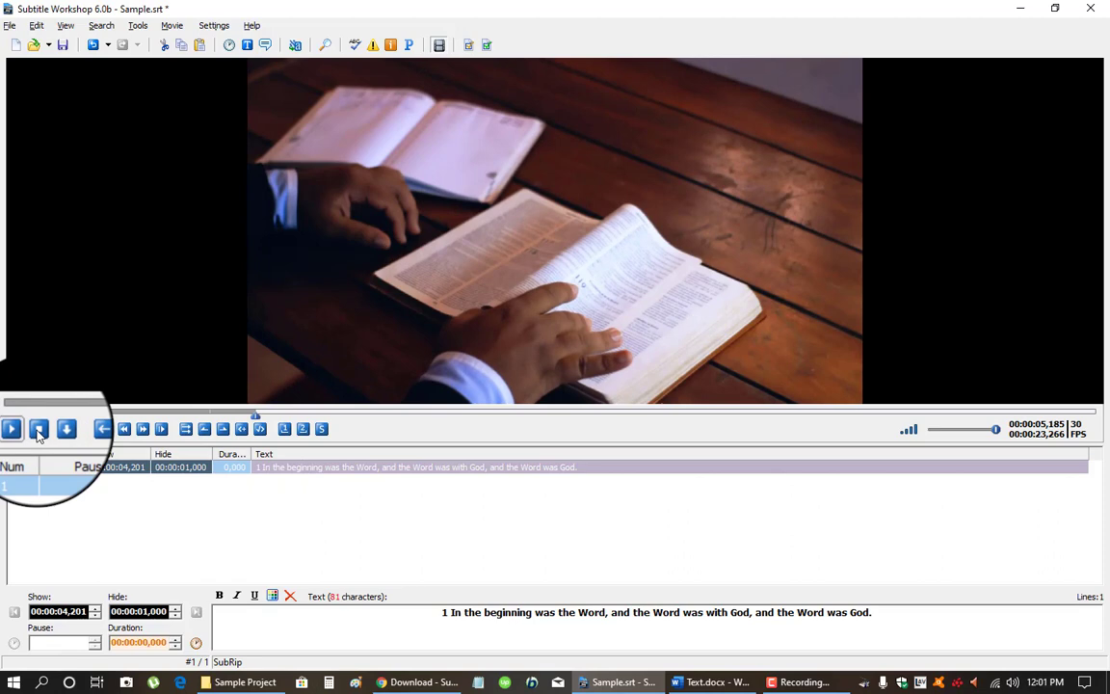
left_click(204, 432)
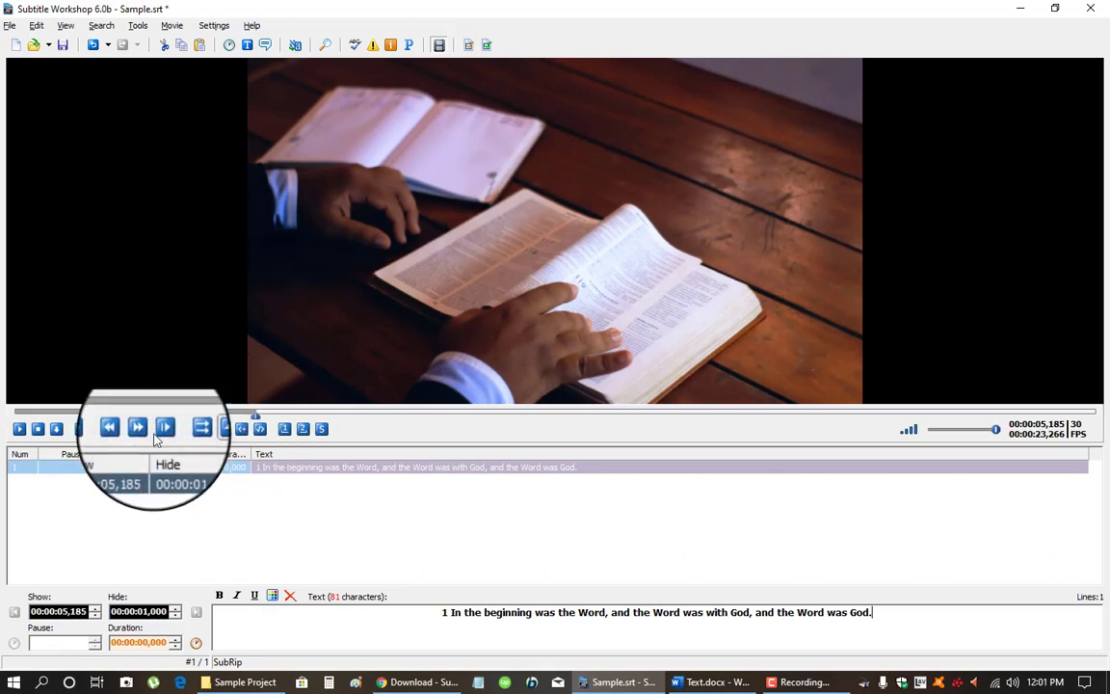
Set subtitle 1's start to 00:00:08,161, then seek to 00:00:08,452 and play
left_click(19, 431)
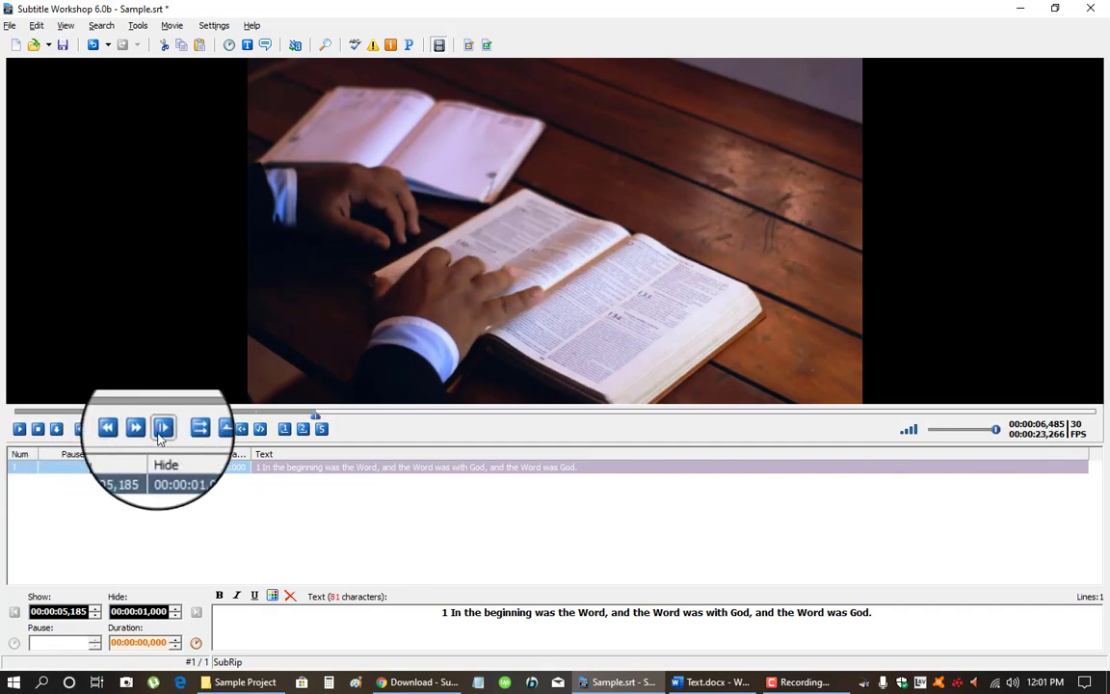
left_click(19, 431)
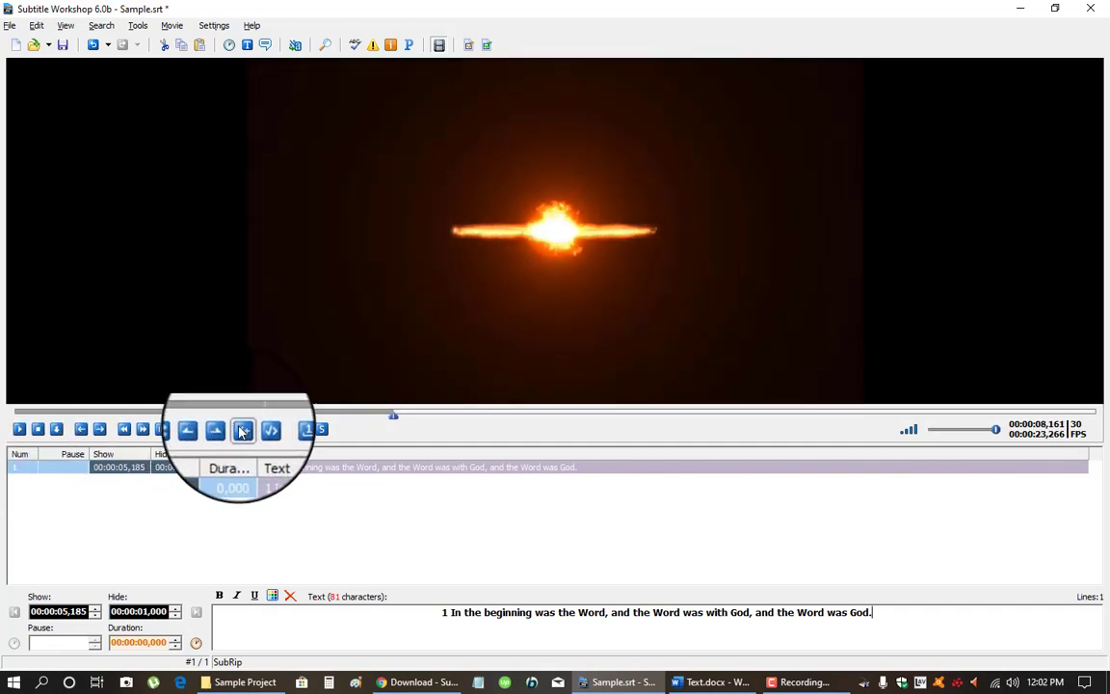
left_click(204, 430)
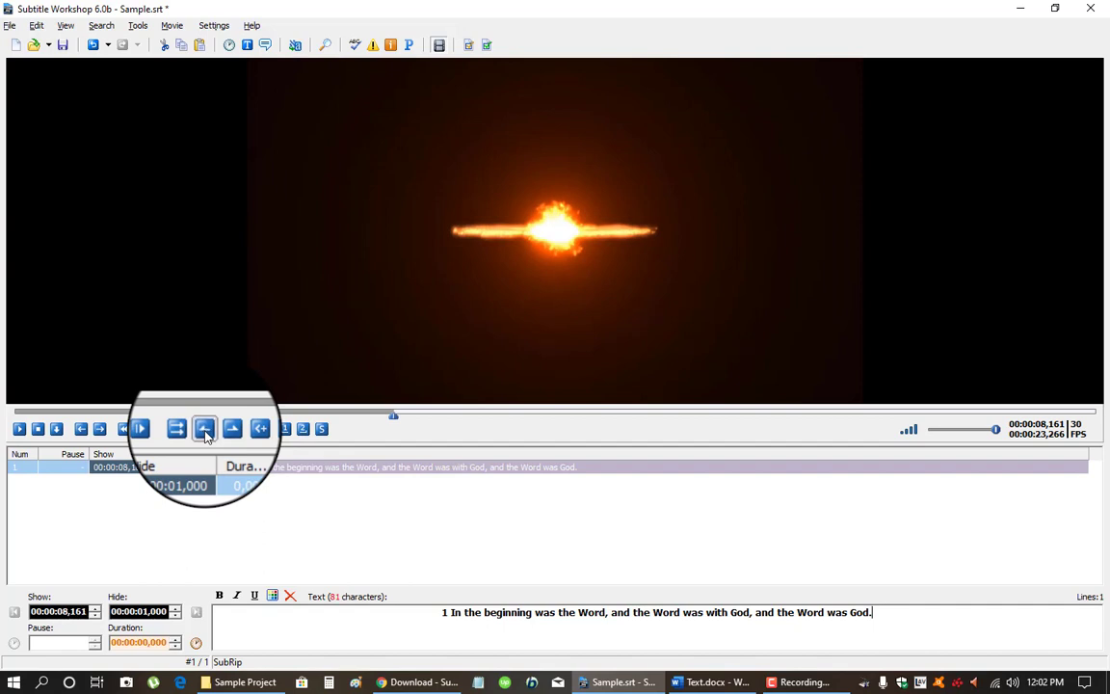
left_click(19, 431)
left_click(20, 430)
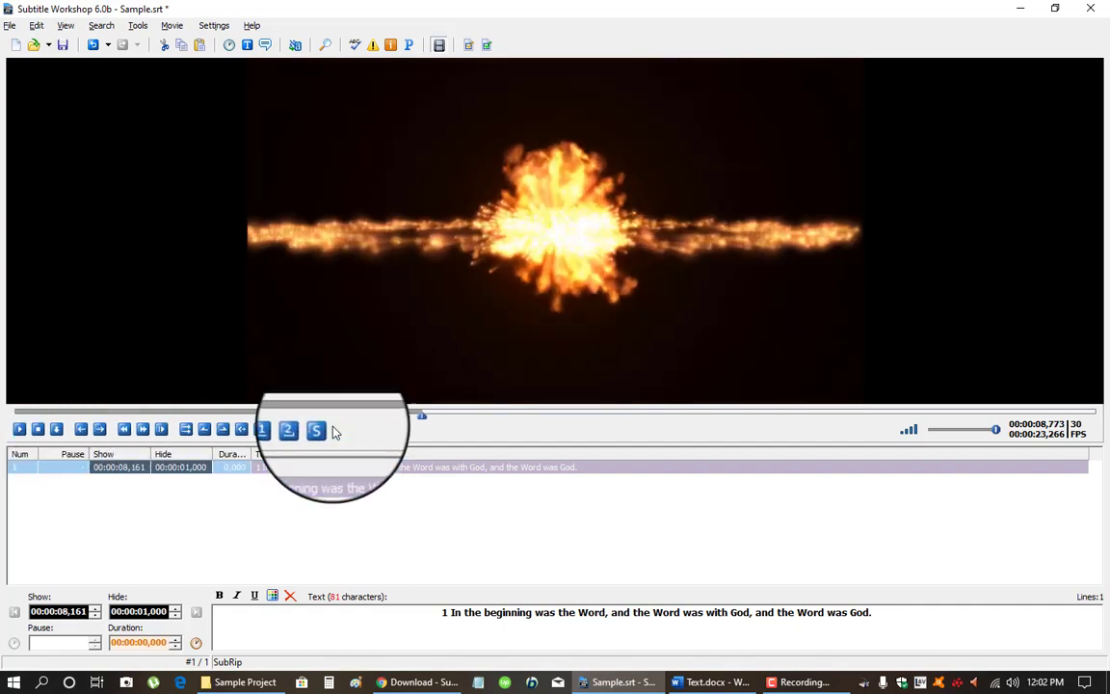
left_click(421, 415)
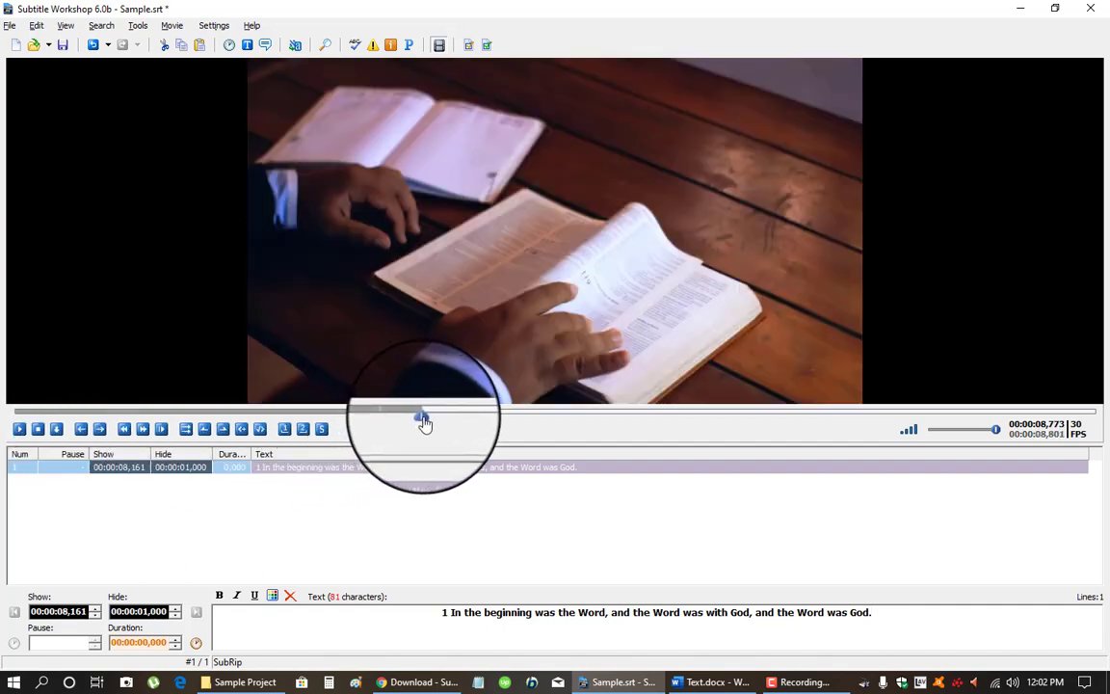
left_click_drag(423, 424, 407, 421)
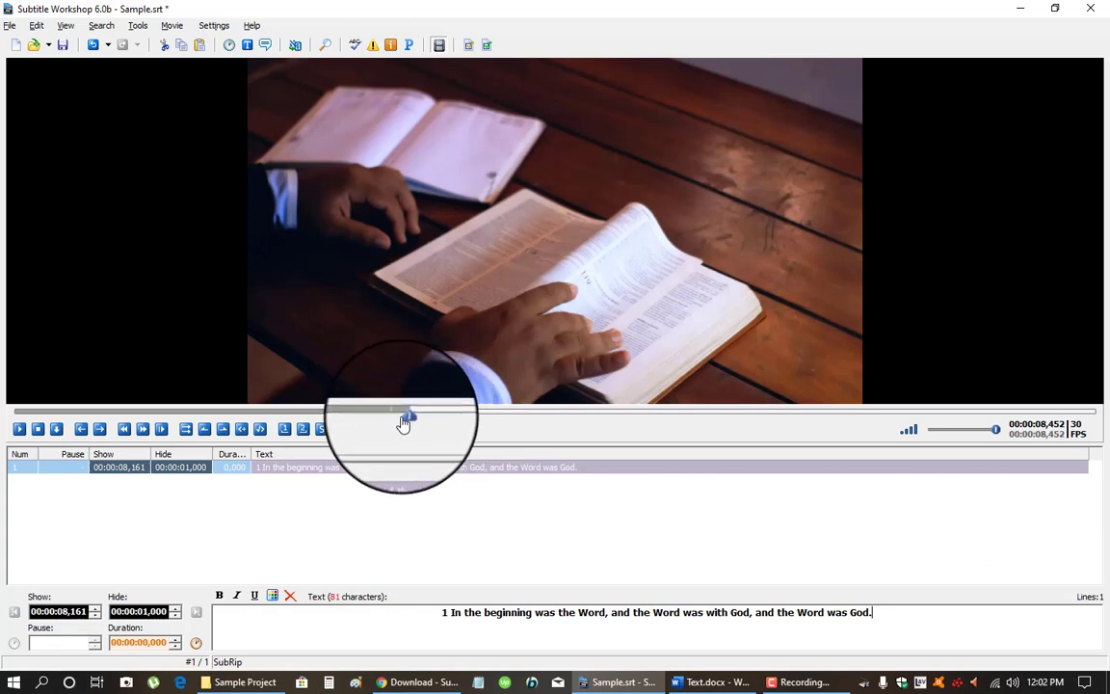
left_click(20, 431)
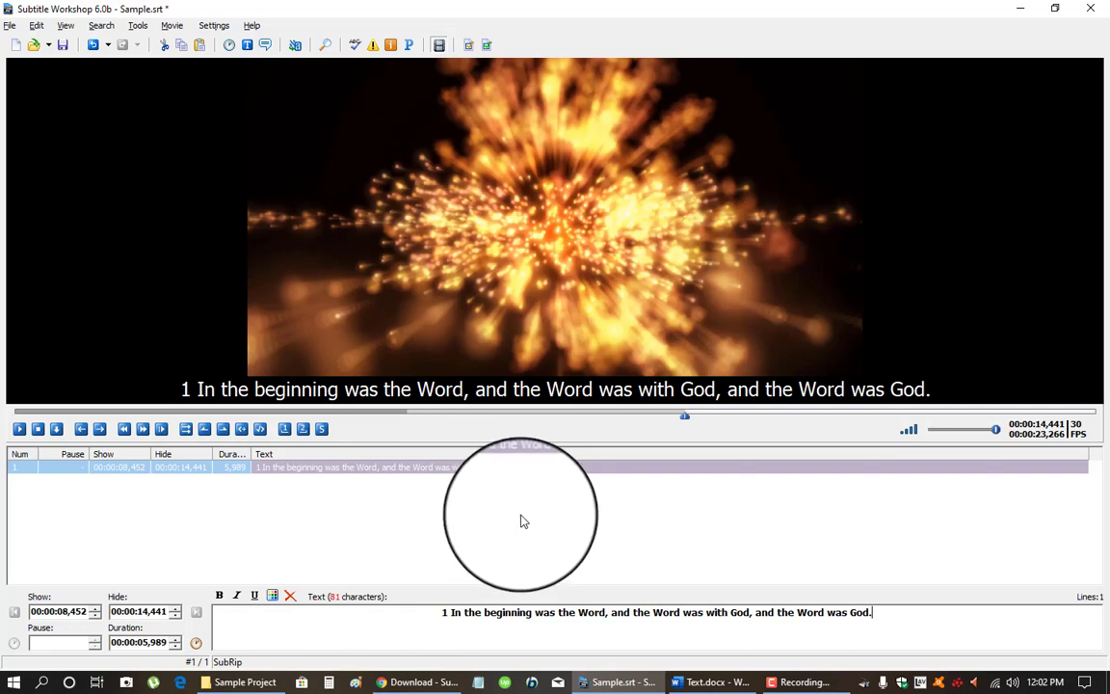
Insert an empty subtitle 2 and copy verse 2 from the Word document
key("Insert")
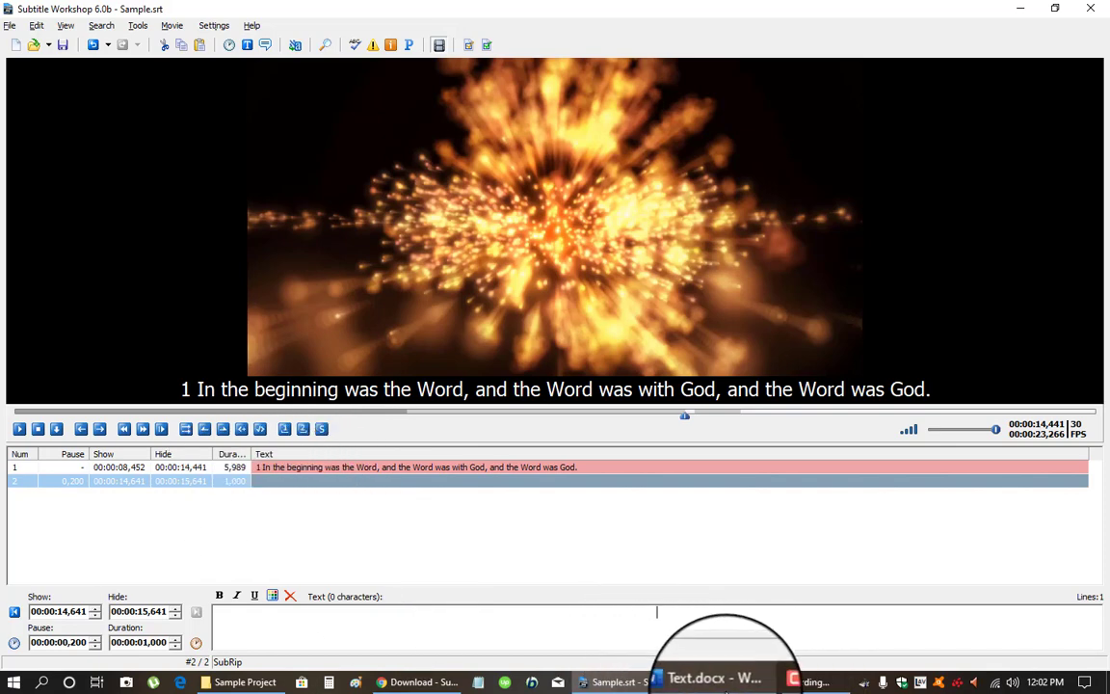
left_click(711, 681)
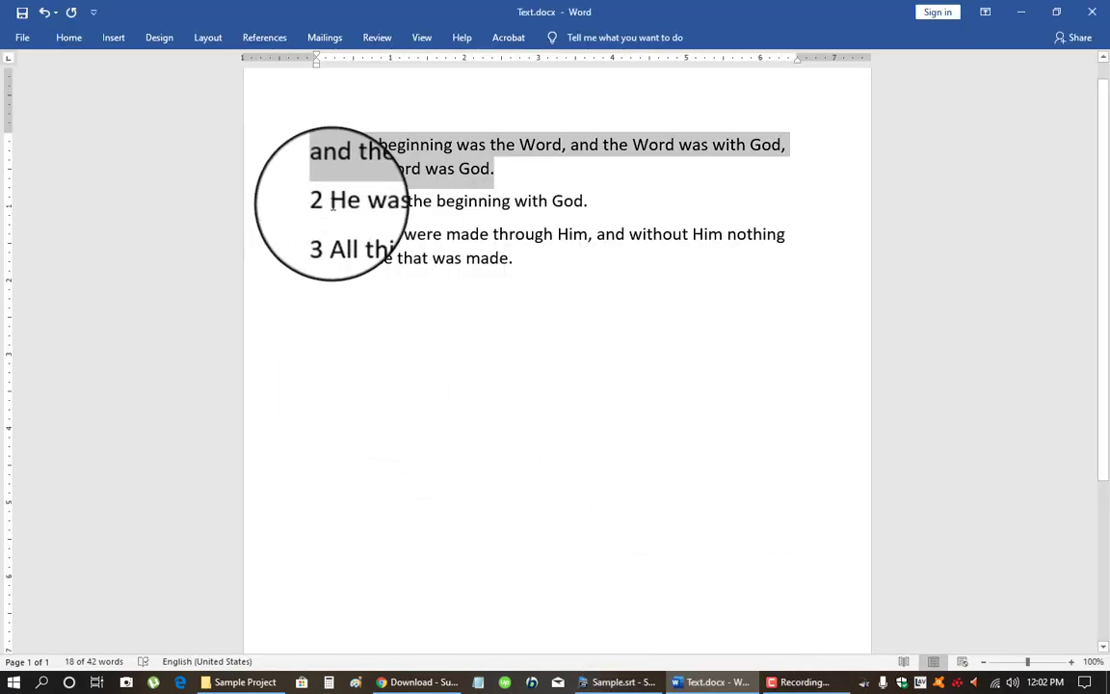
left_click_drag(314, 200, 622, 205)
right_click(565, 207)
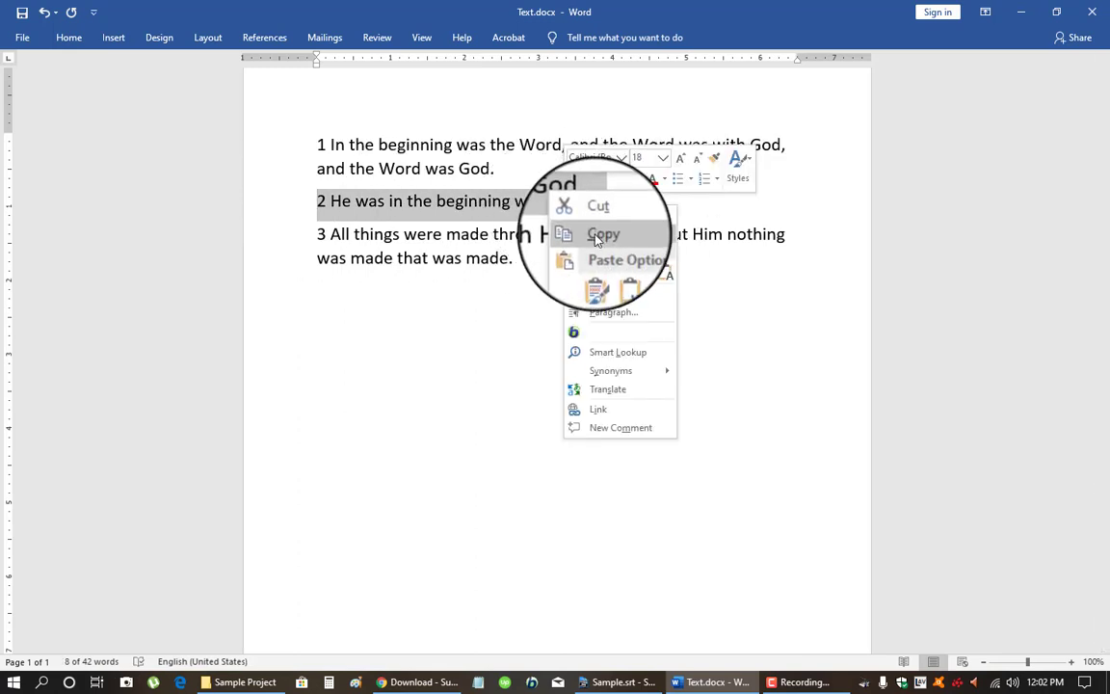
left_click(598, 245)
left_click(617, 682)
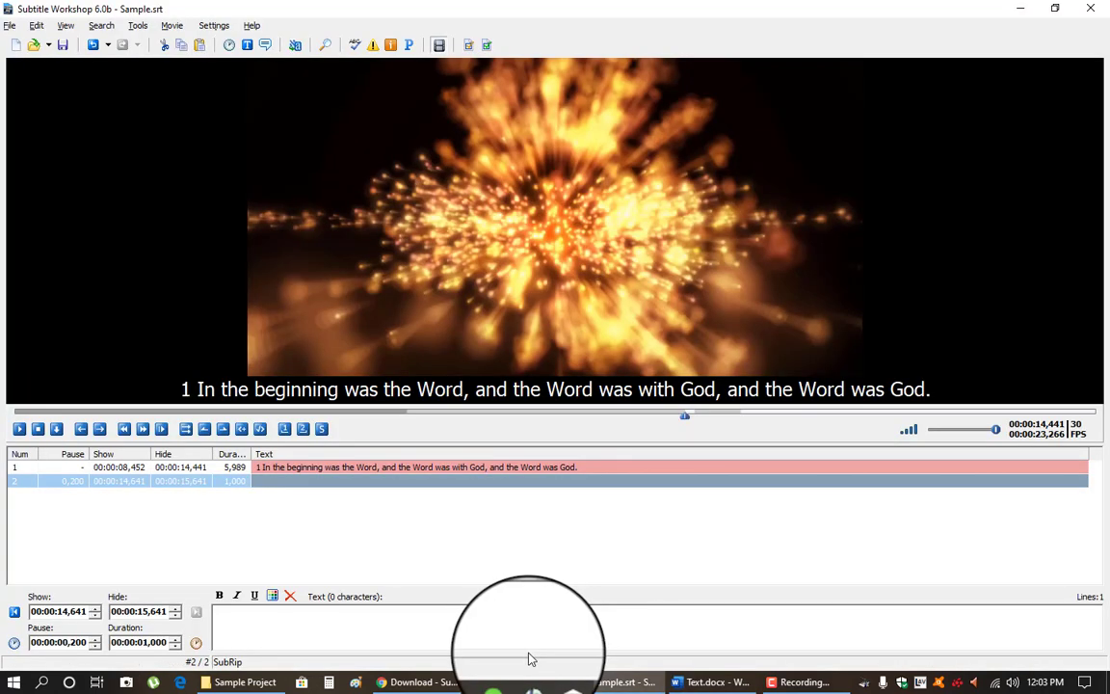
Paste '2 He was in the beginning with God.' into subtitle 2 and delete the stray trailing character
right_click(672, 615)
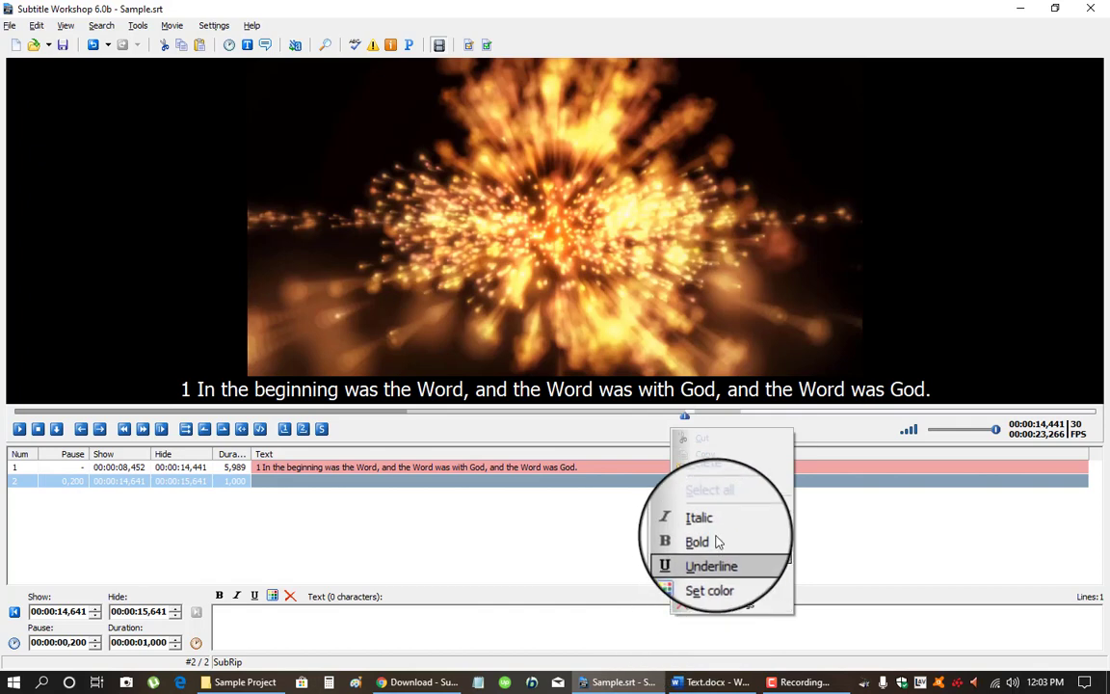
left_click(702, 466)
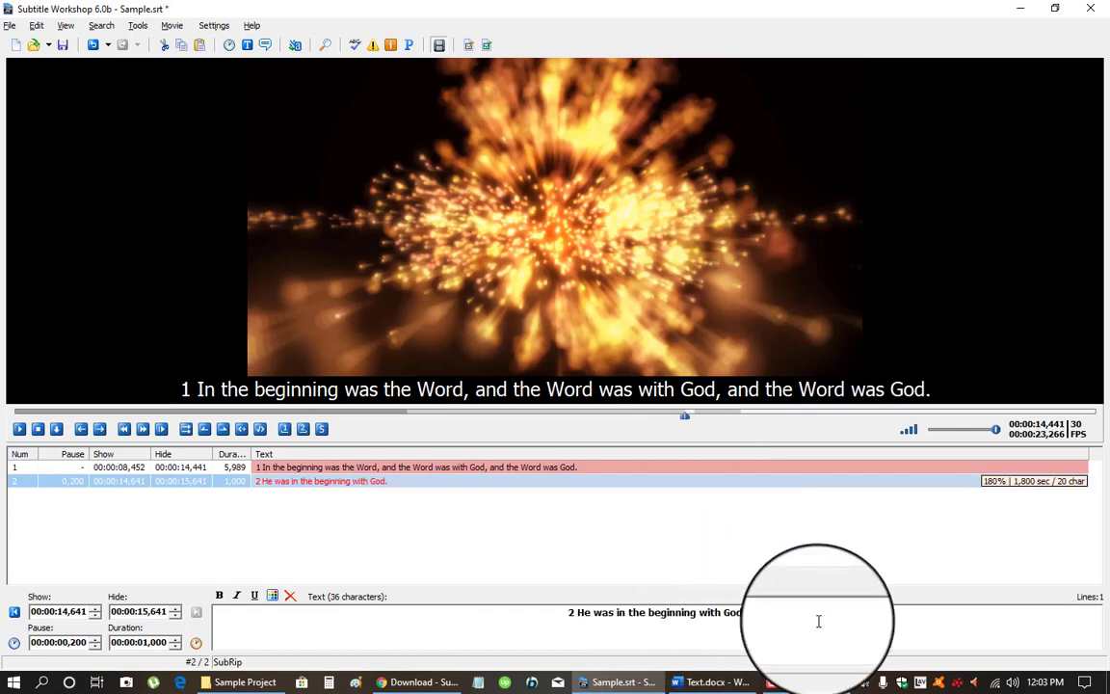
key("BackSpace")
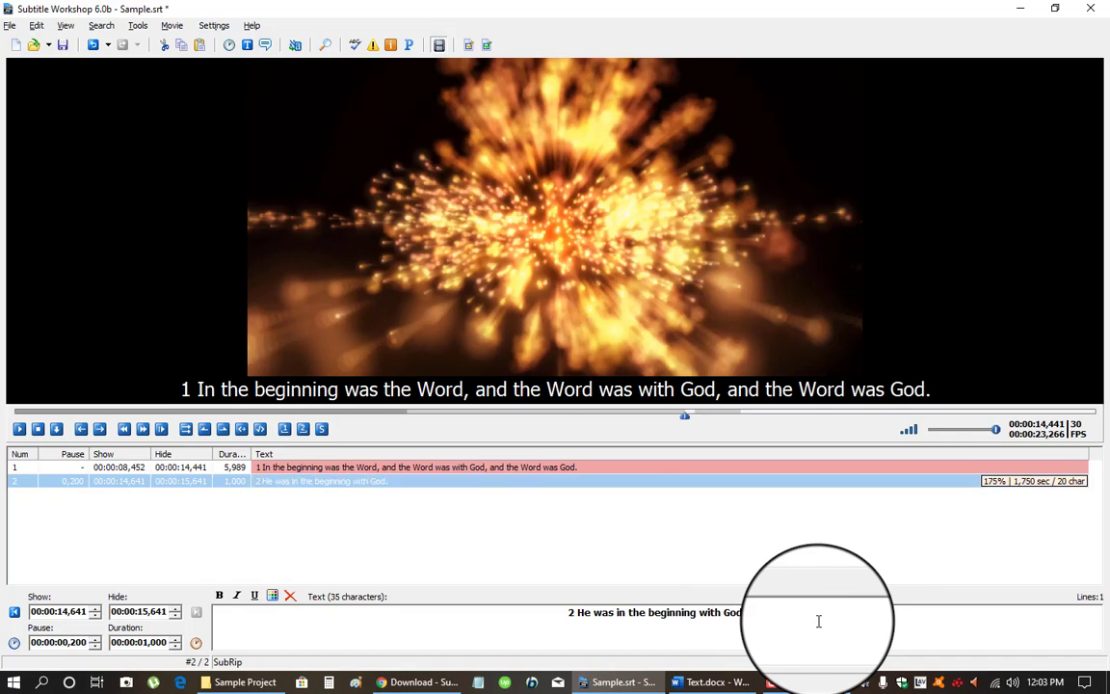
Review subtitle 1's text and times, then return to subtitle 2
left_click(583, 467)
left_click(927, 619)
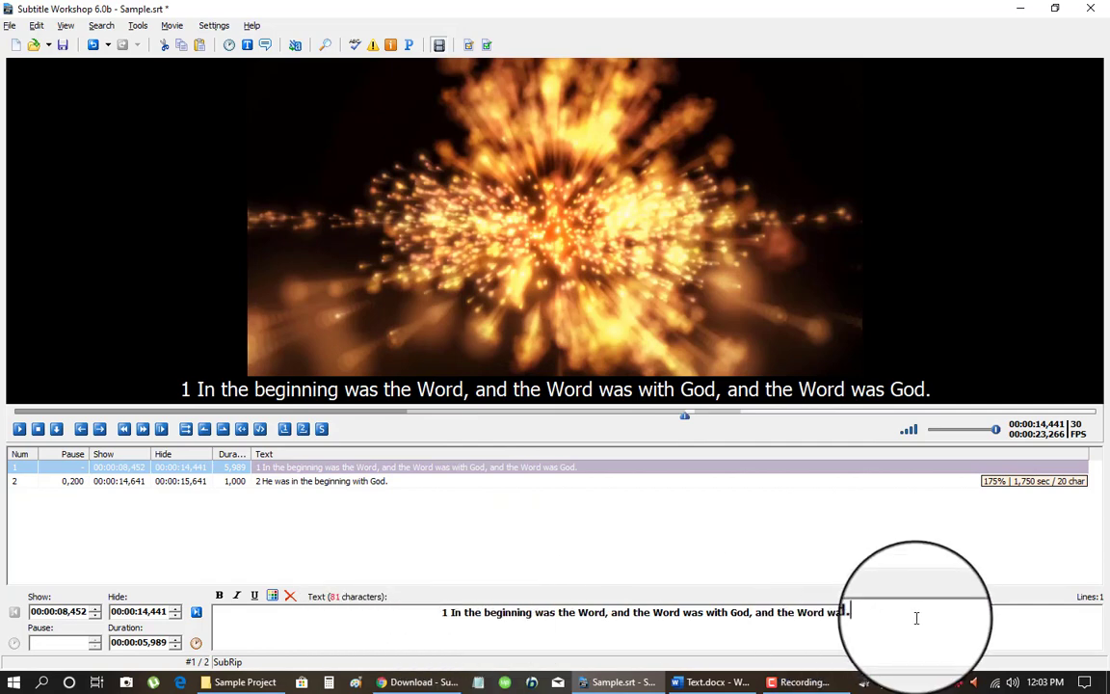
left_click(394, 482)
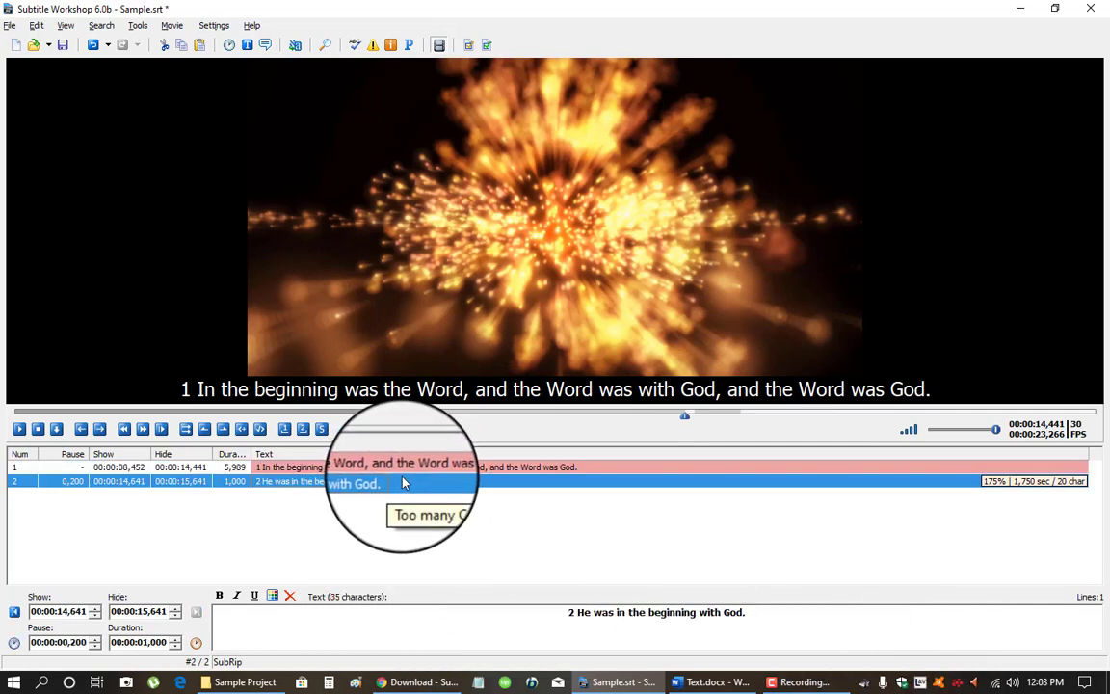
Seek the video to 00:00:14,763 and set it as subtitle 2's show time
left_click(20, 433)
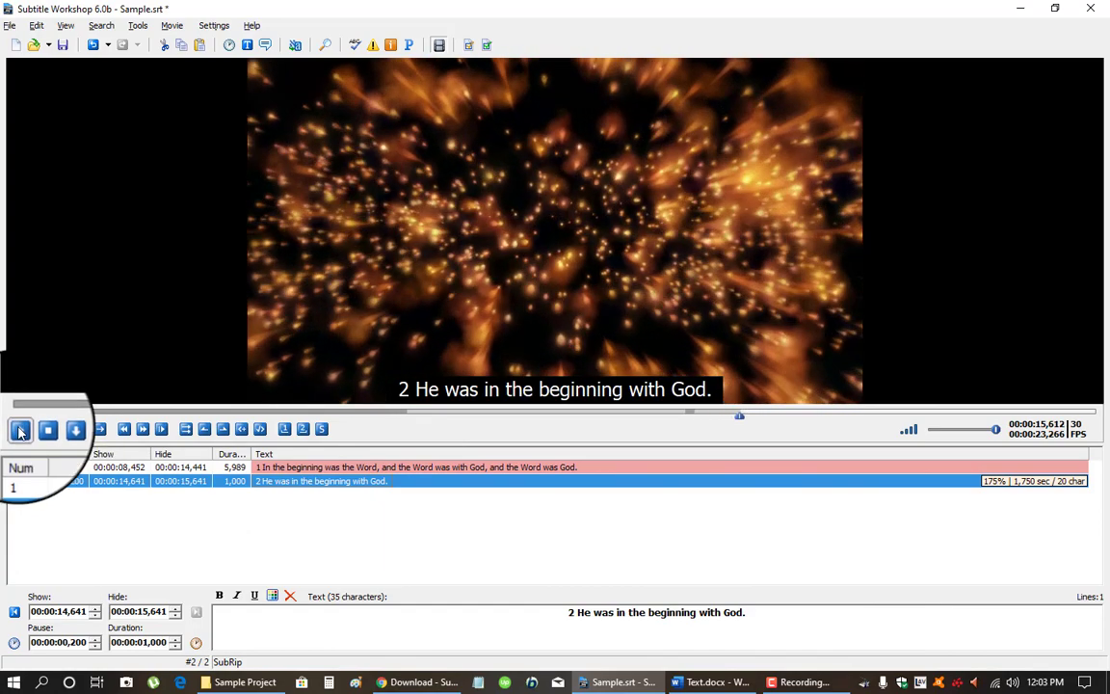
left_click(405, 416)
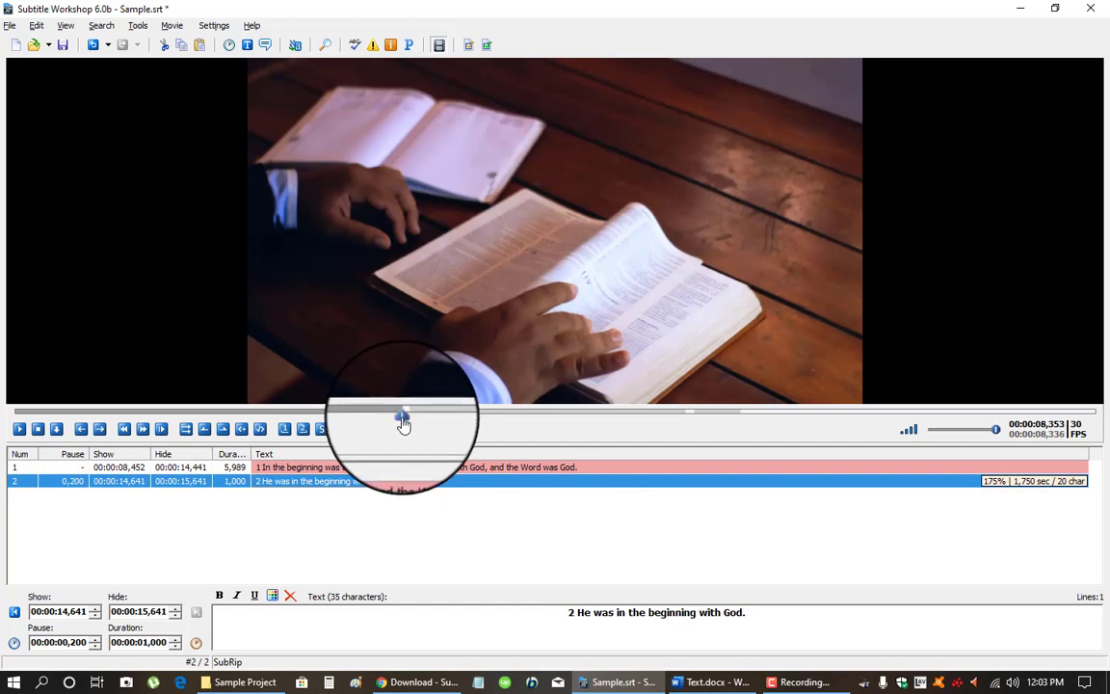
left_click(401, 417)
left_click(19, 431)
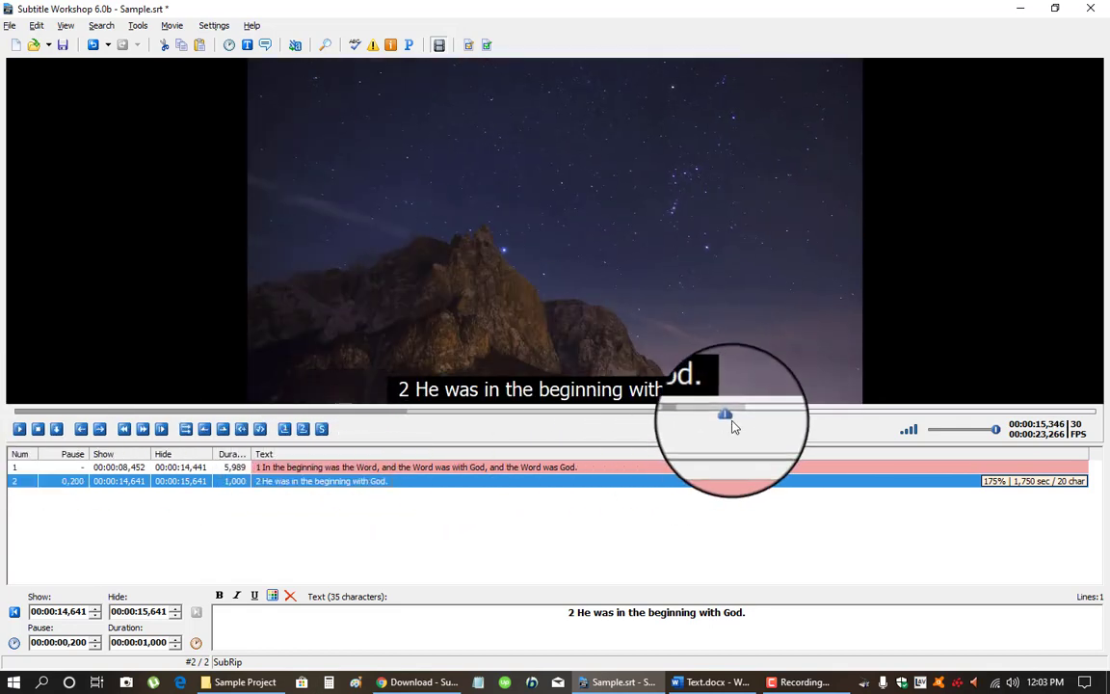
left_click_drag(731, 425, 719, 427)
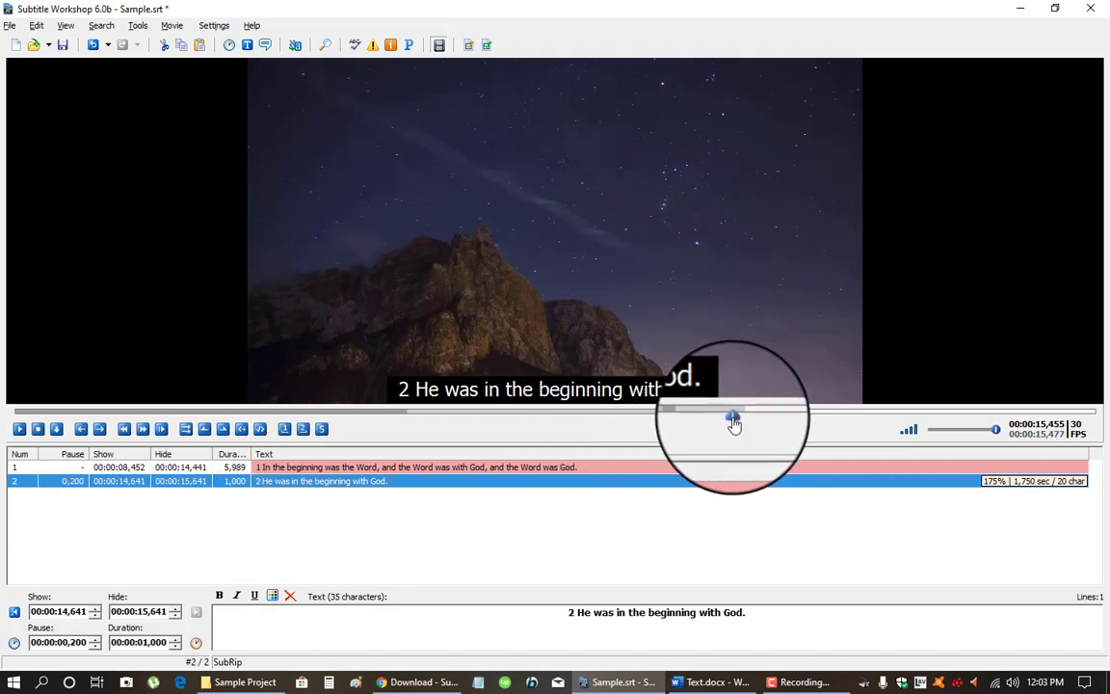
left_click_drag(733, 424, 702, 421)
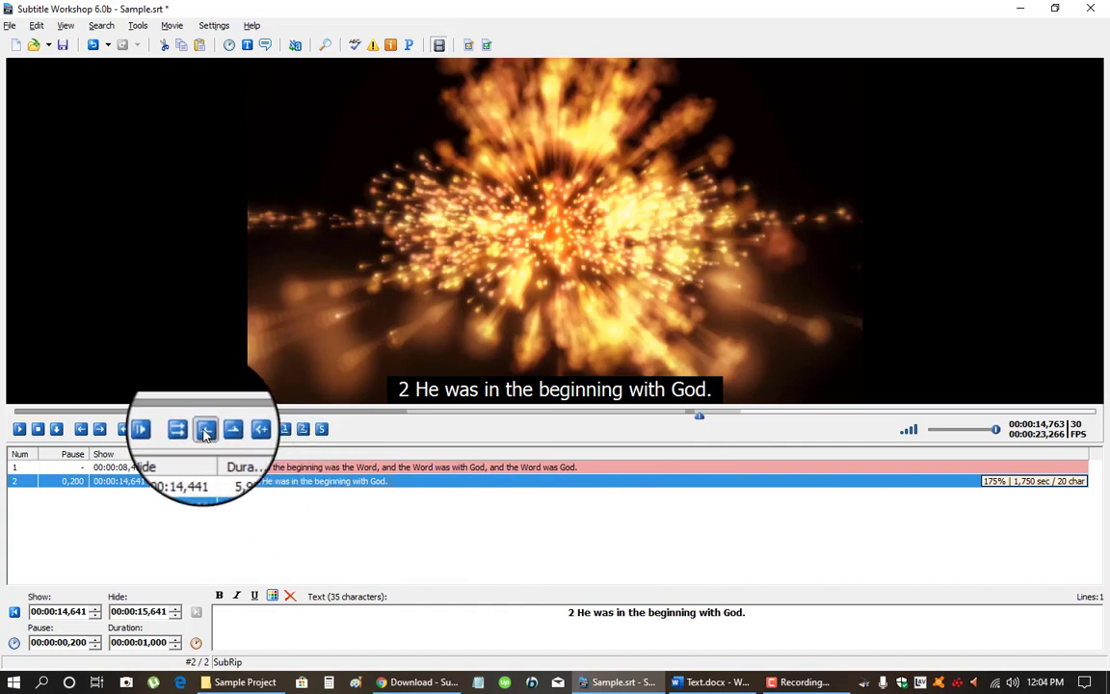
left_click(206, 432)
Find where verse 2 ends and set subtitle 2's hide time to 00:00:17,274
left_click(19, 431)
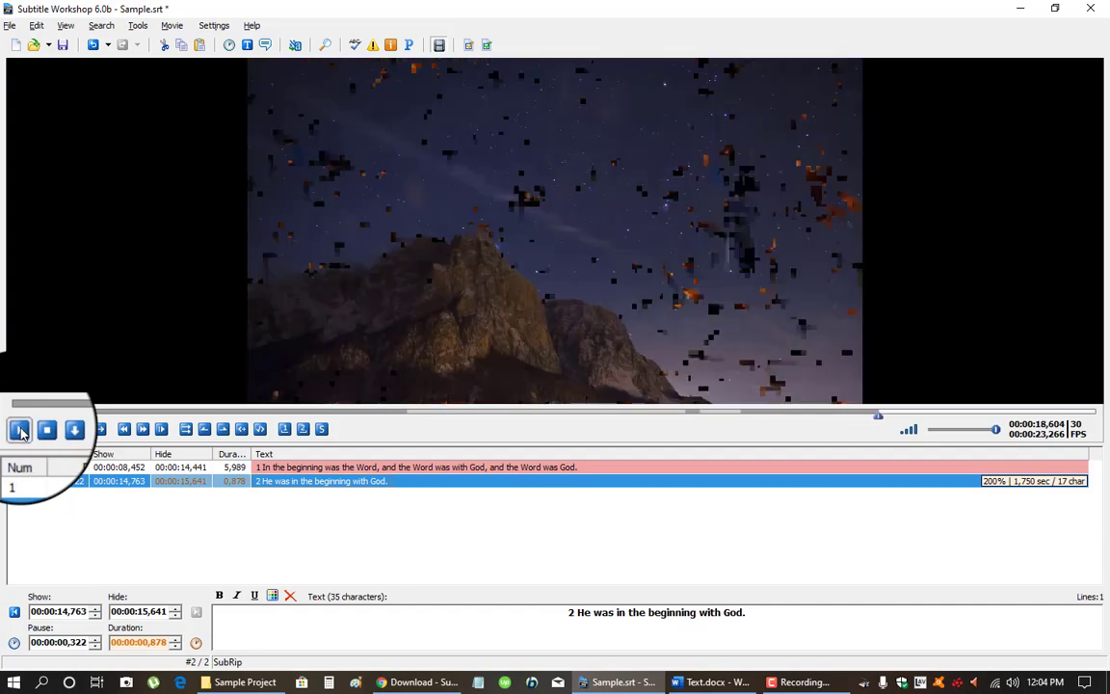
left_click(20, 431)
left_click(879, 416)
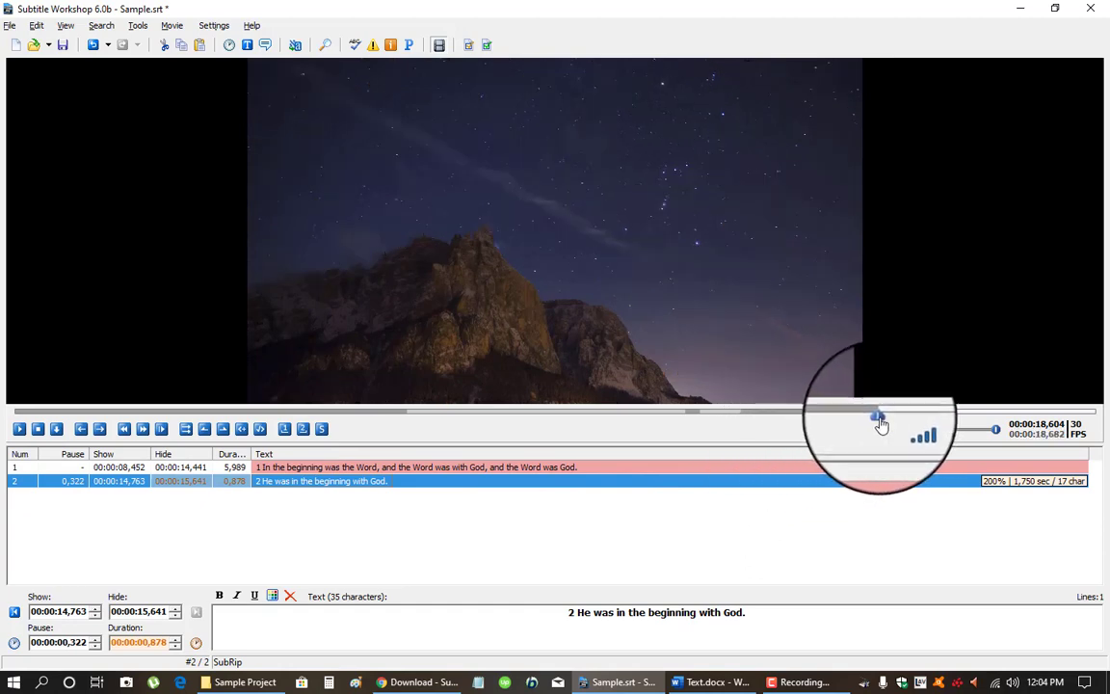
left_click_drag(879, 420, 799, 427)
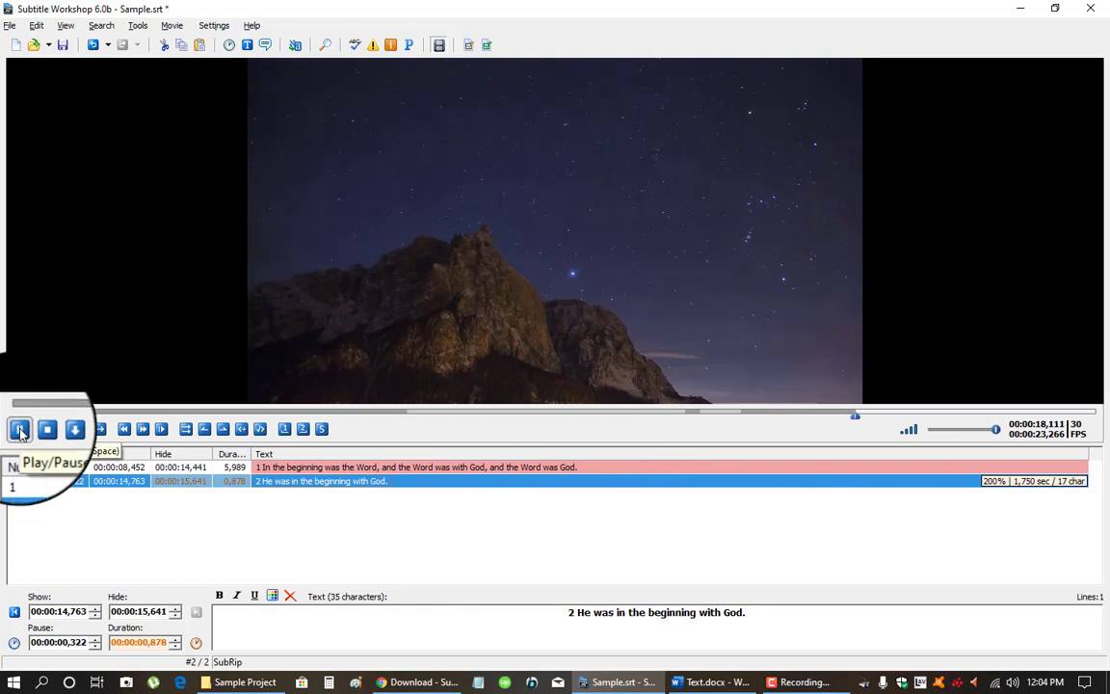
left_click(749, 420)
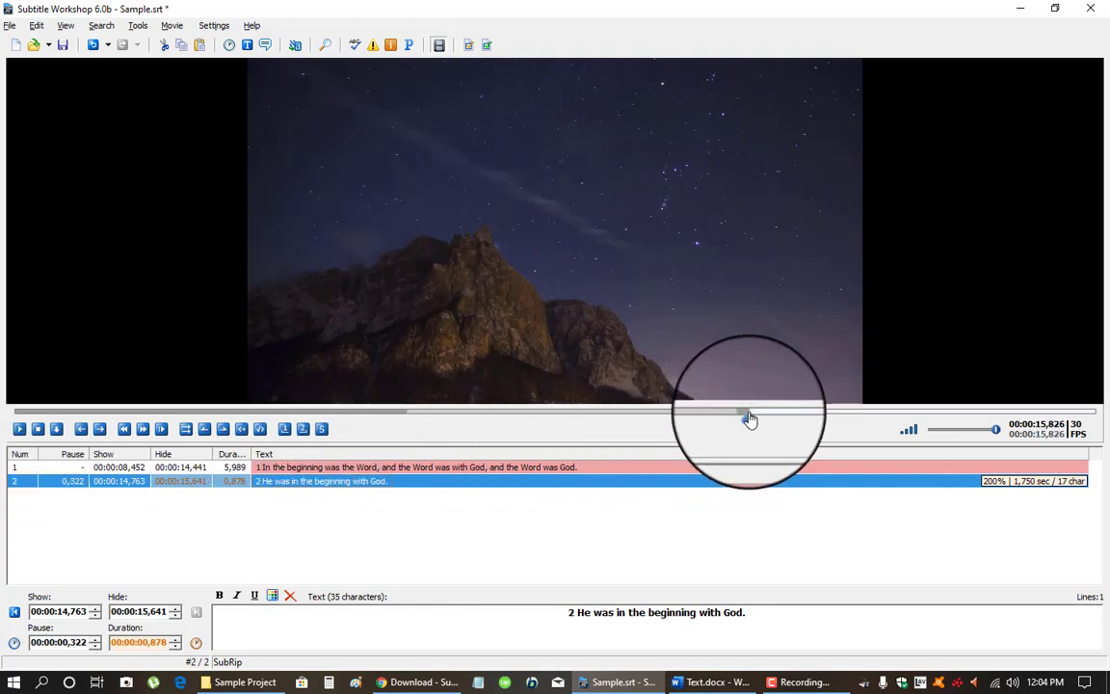
left_click(19, 430)
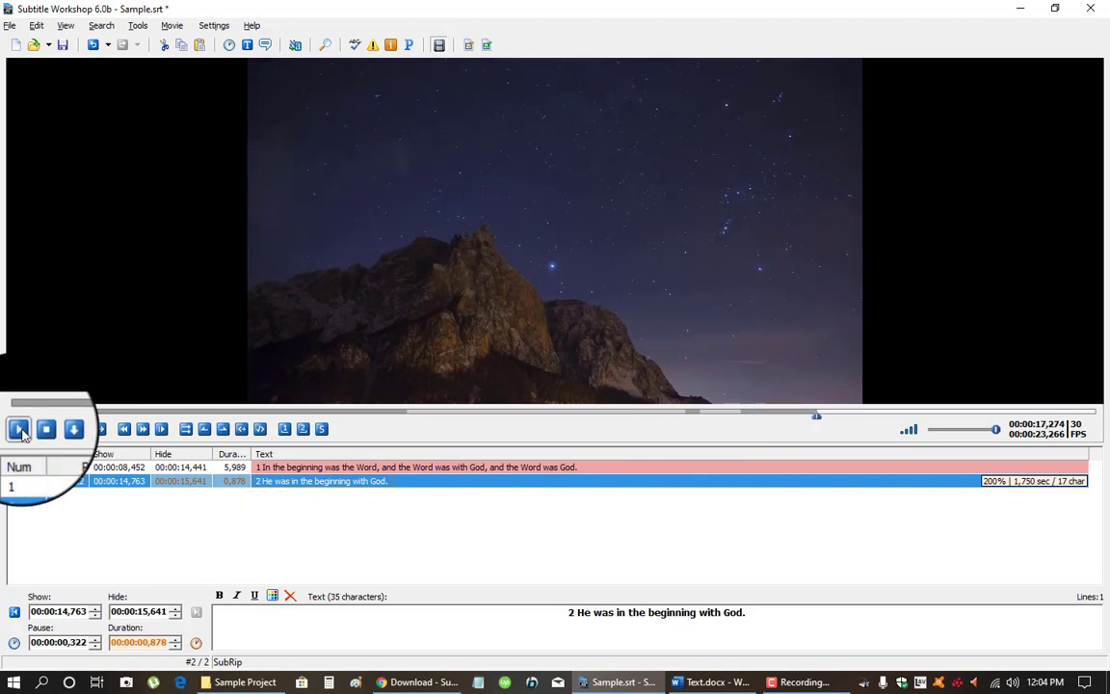
left_click(224, 431)
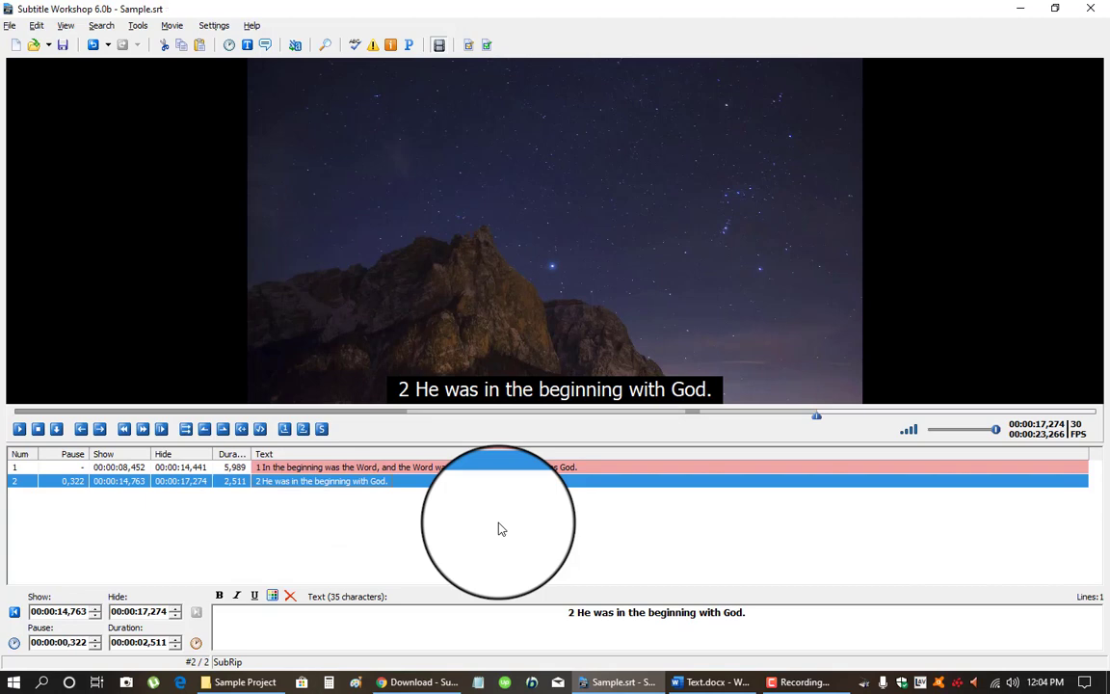
Insert an empty third subtitle, then copy verse 3 from the Word document
key("Insert")
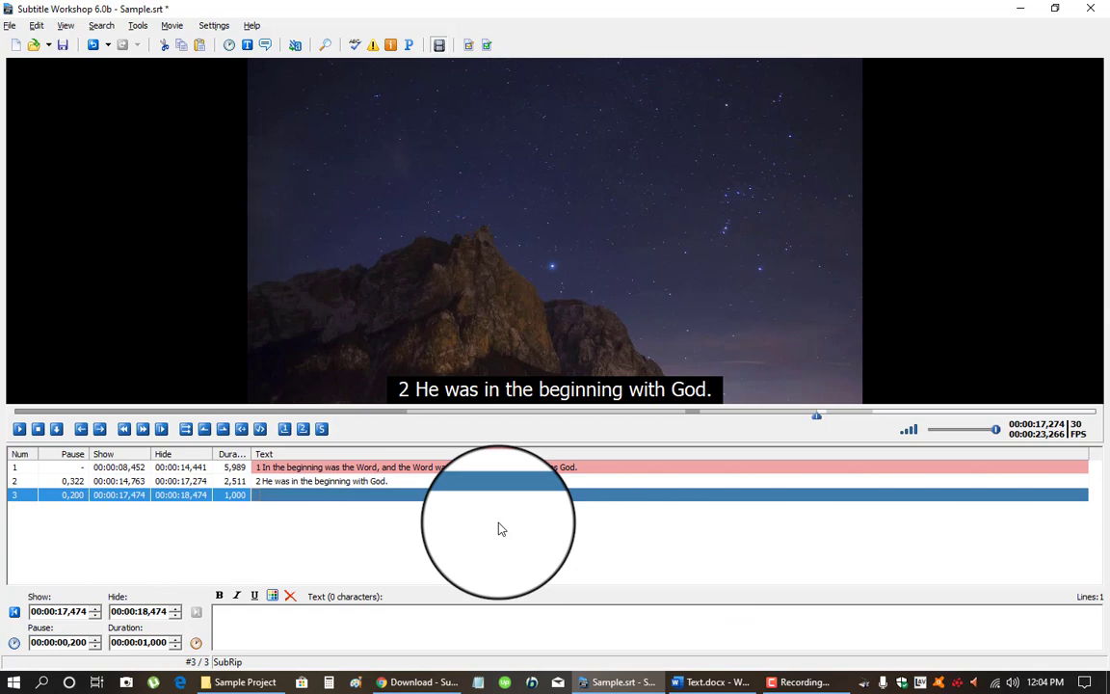
left_click(713, 683)
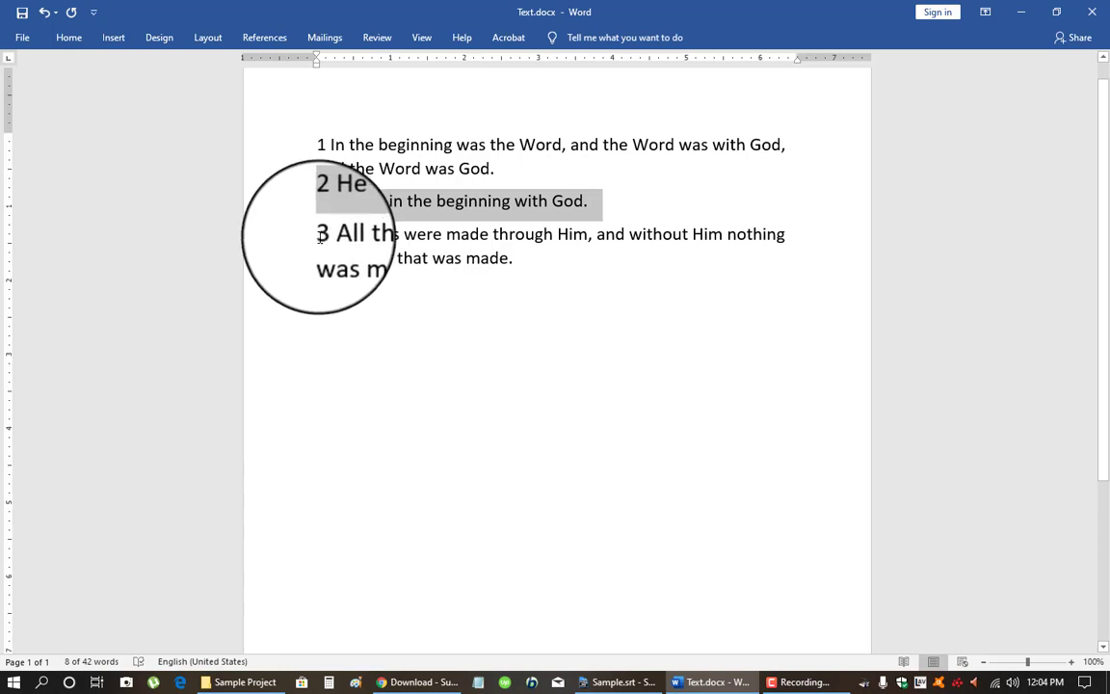
left_click_drag(316, 237, 500, 272)
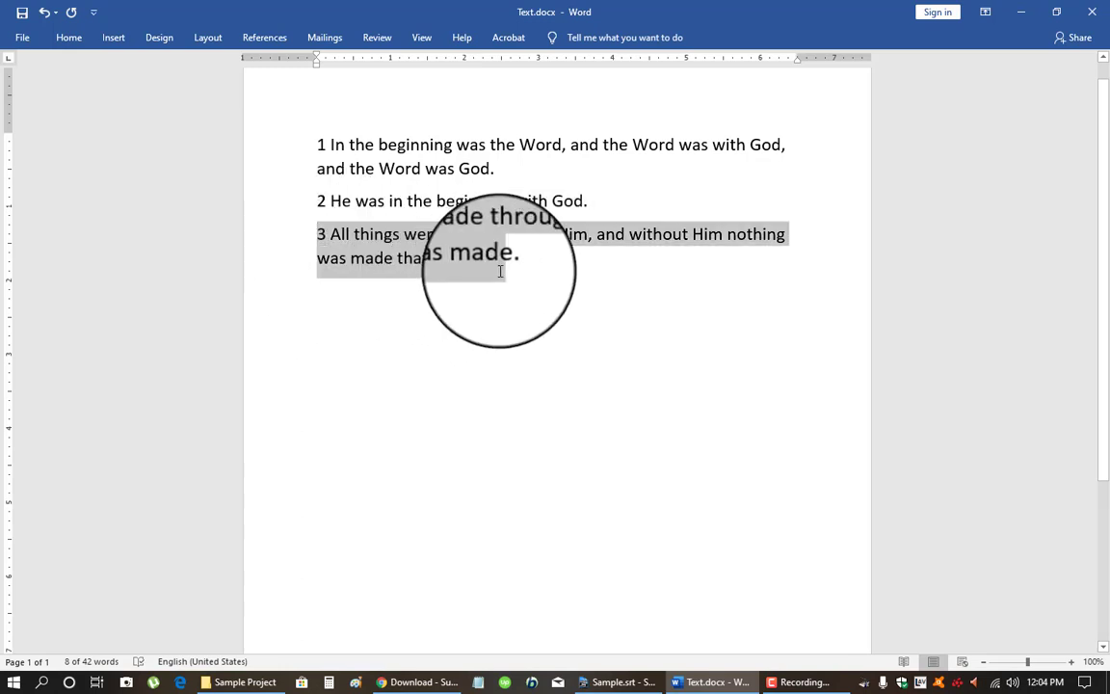
right_click(367, 255)
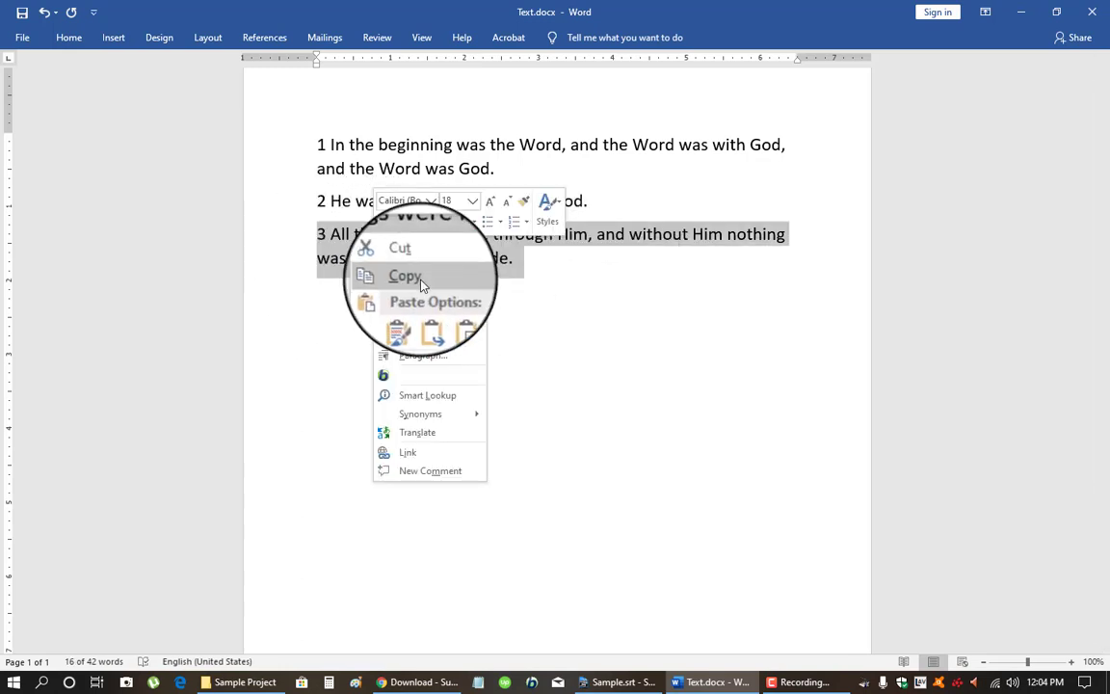
left_click(421, 286)
Paste verse 3, '3 All things were made through Him…', into subtitle 3 and preview it
left_click(1027, 18)
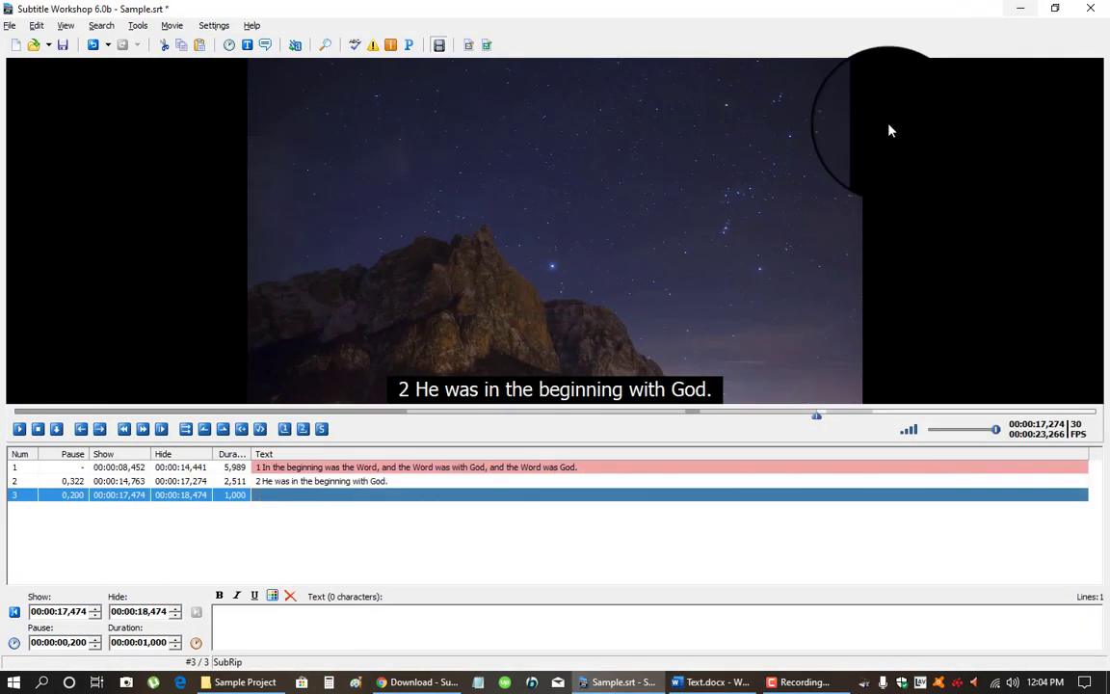
left_click(628, 620)
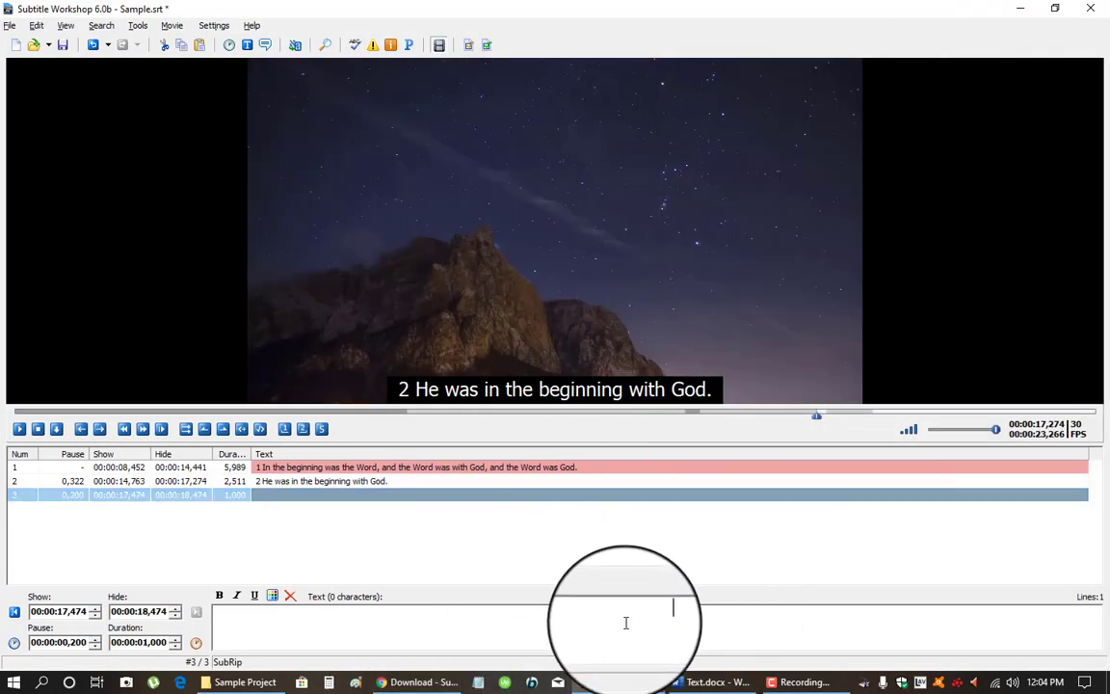
right_click(698, 613)
left_click(733, 469)
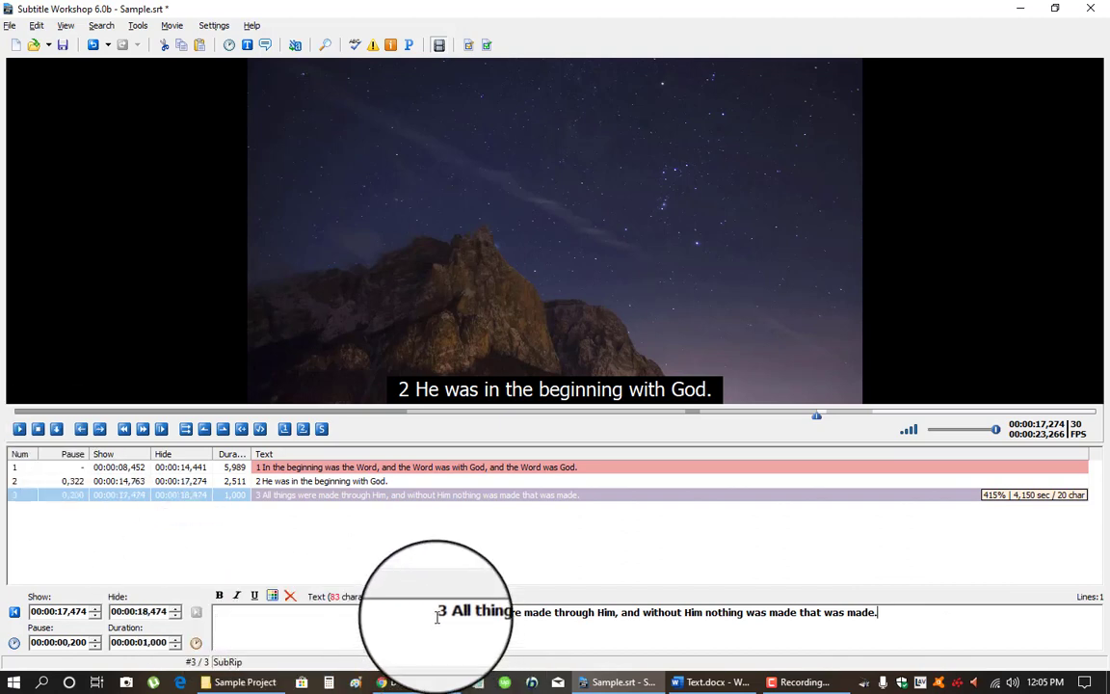
left_click(19, 429)
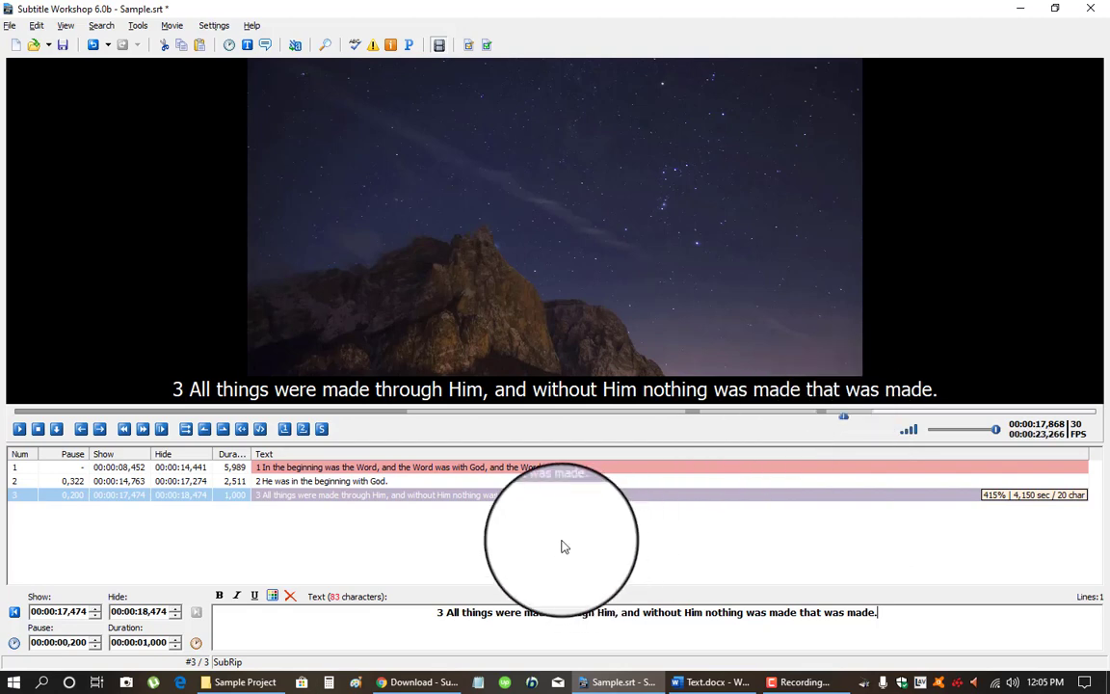
Set subtitle 3's show time to 00:00:17,603
left_click(205, 430)
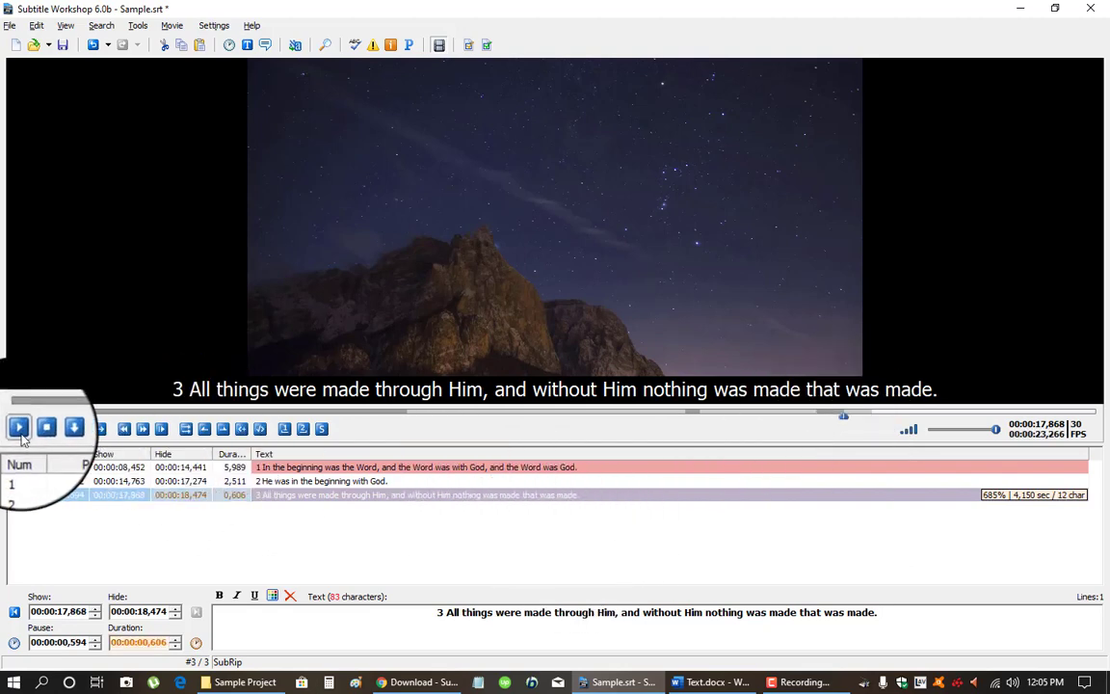
left_click(21, 434)
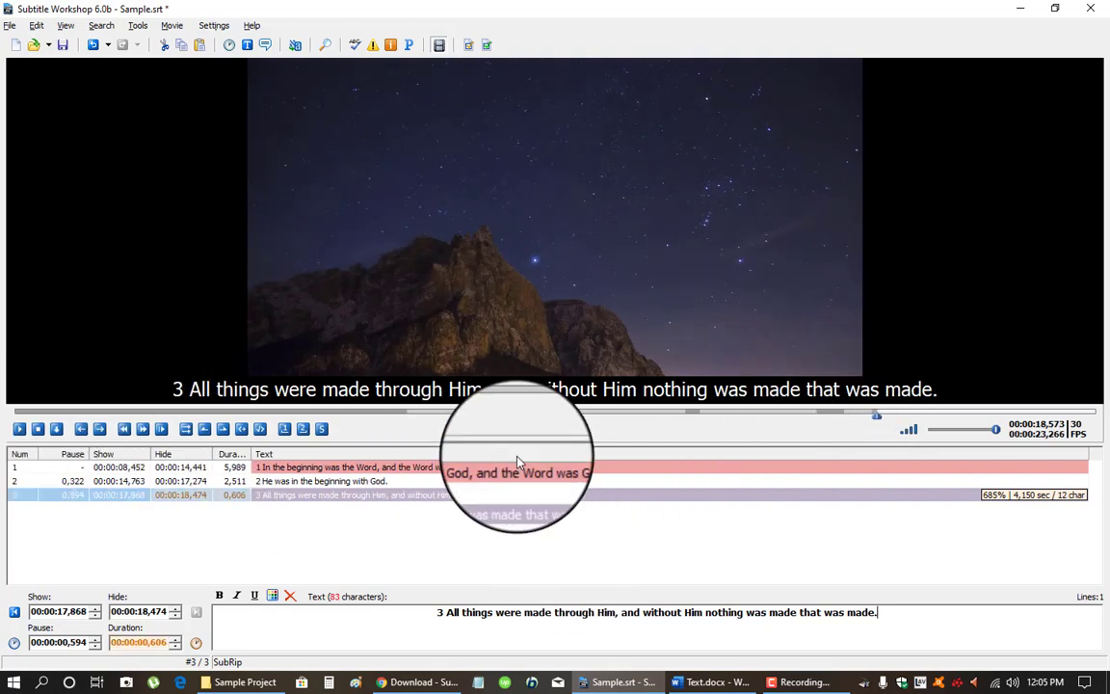
left_click(805, 414)
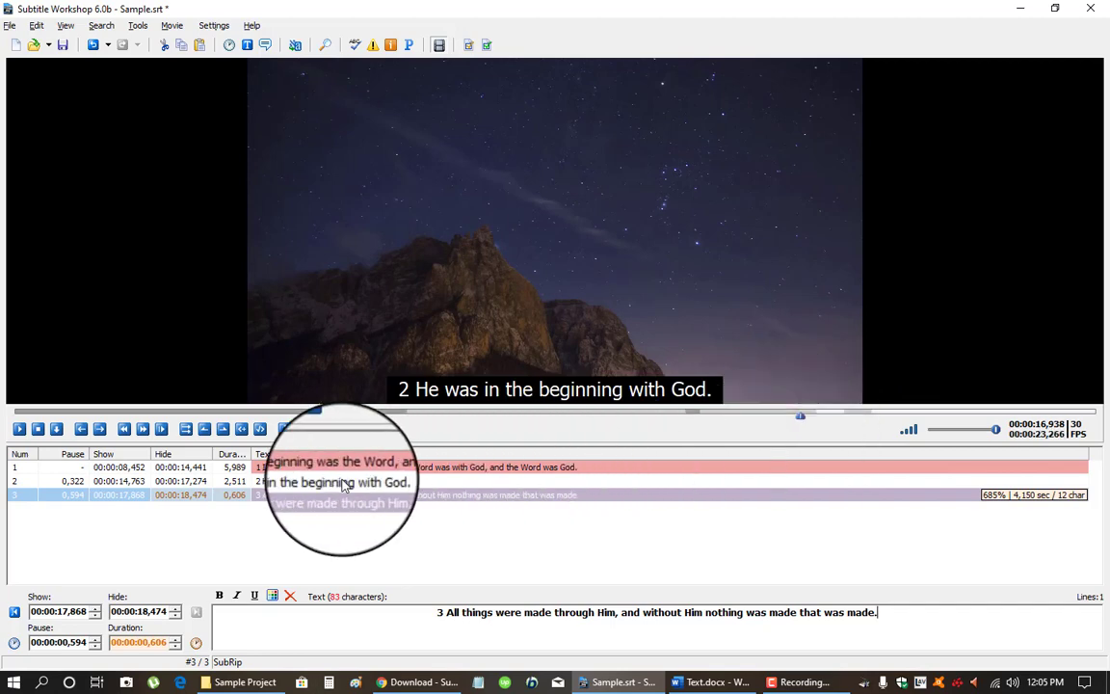
left_click(206, 429)
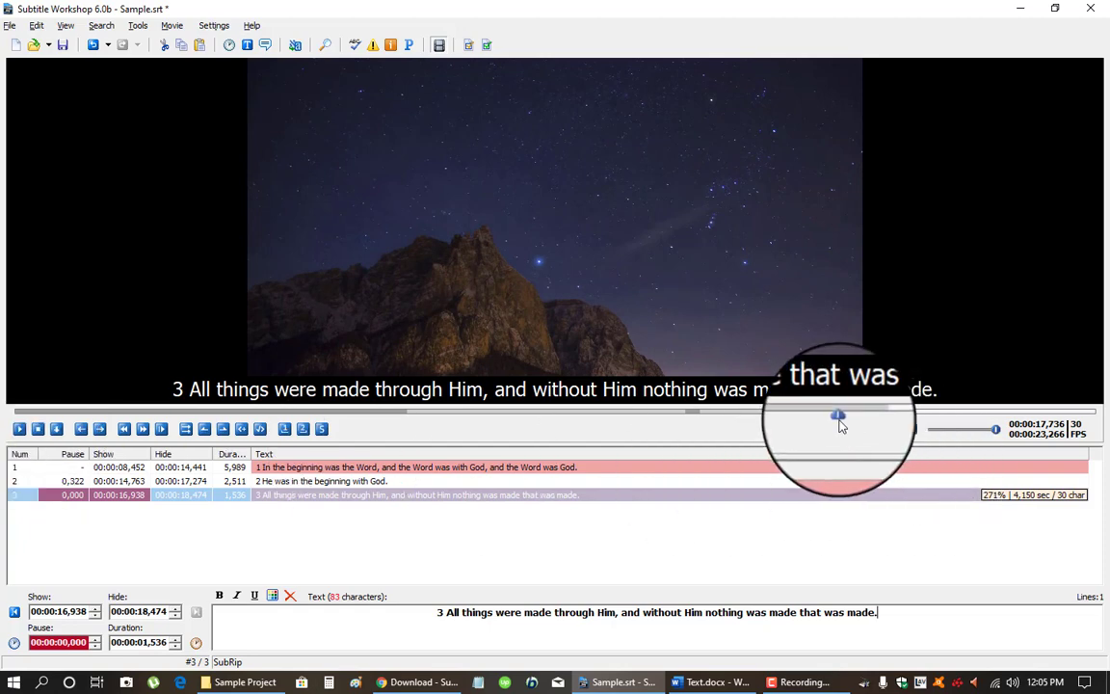
left_click_drag(840, 422, 835, 422)
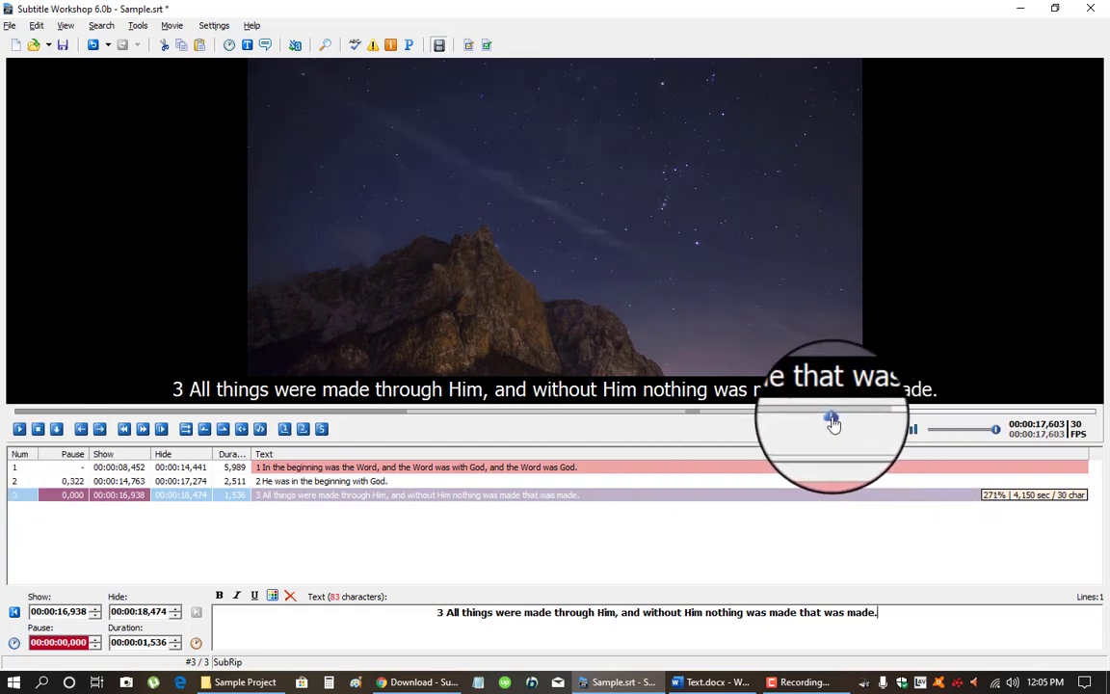
left_click(204, 429)
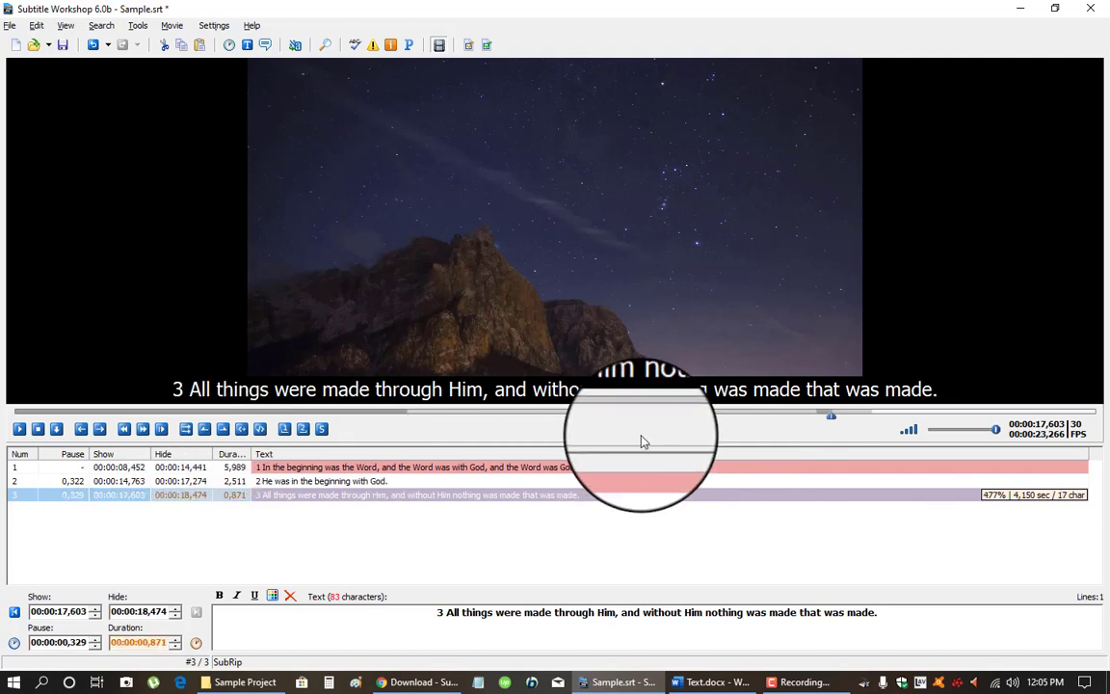
Set subtitle 3's hide time to 00:00:23,114 at the verse end and insert an empty subtitle 4
left_click_drag(670, 421, 770, 421)
left_click(19, 429)
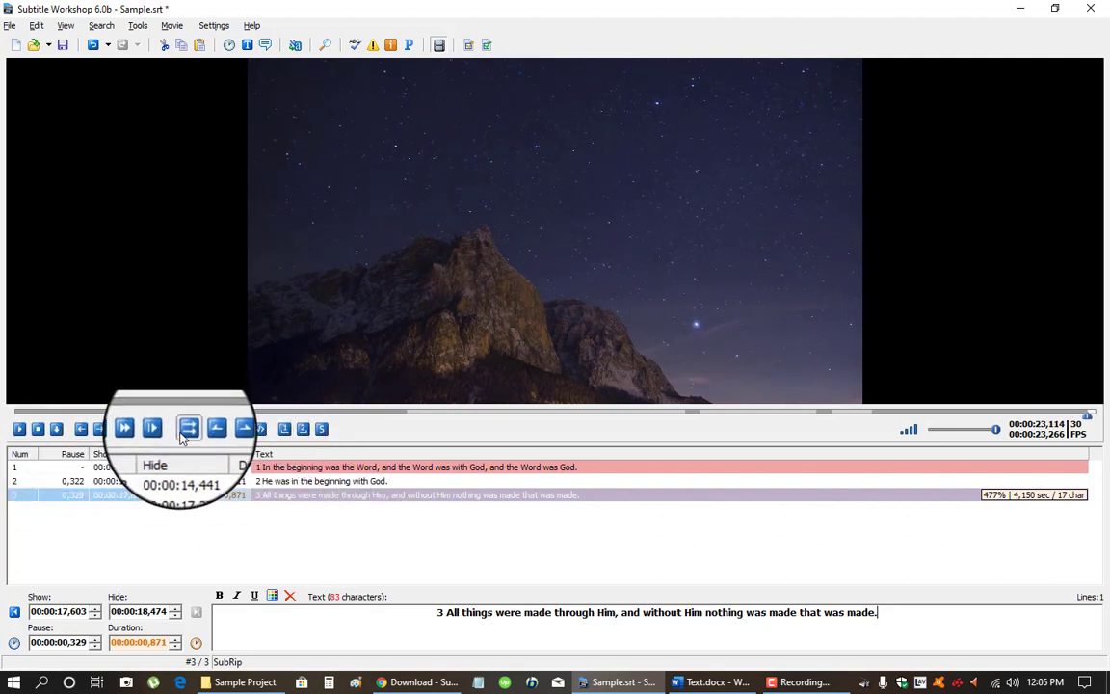
left_click(224, 434)
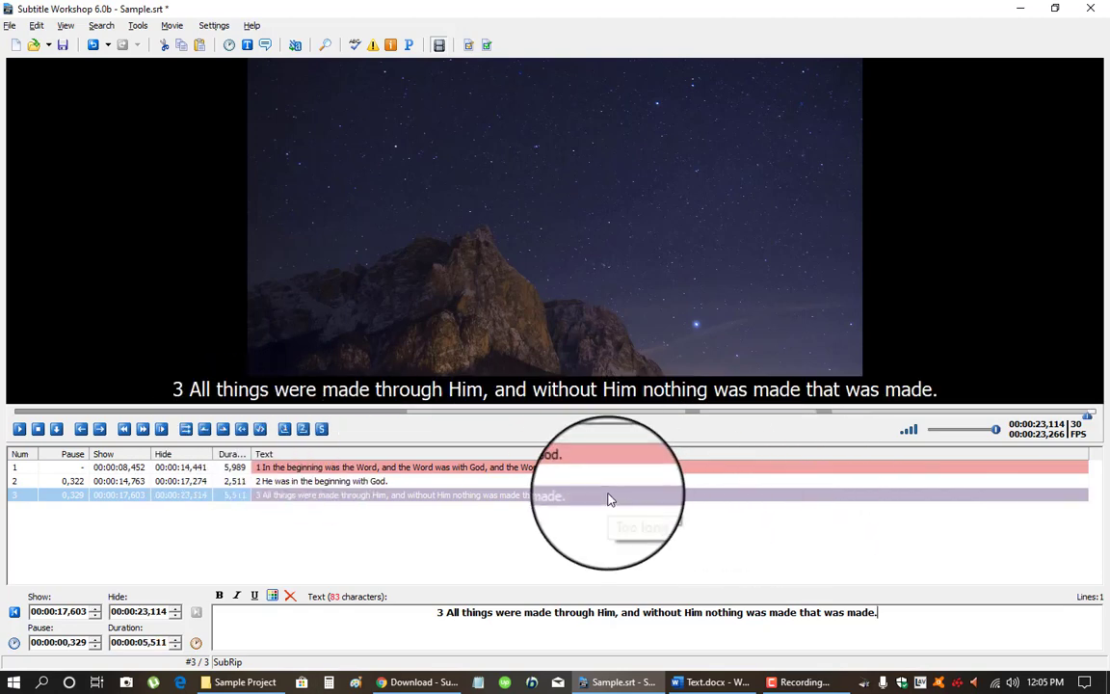
key("Insert")
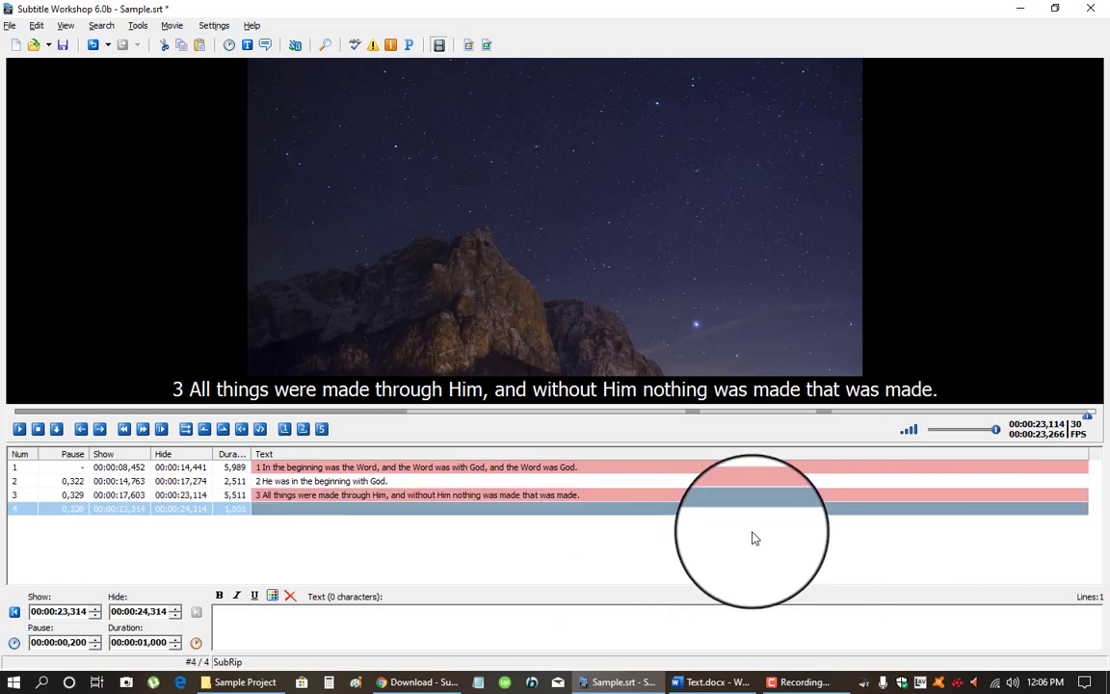
left_click(261, 430)
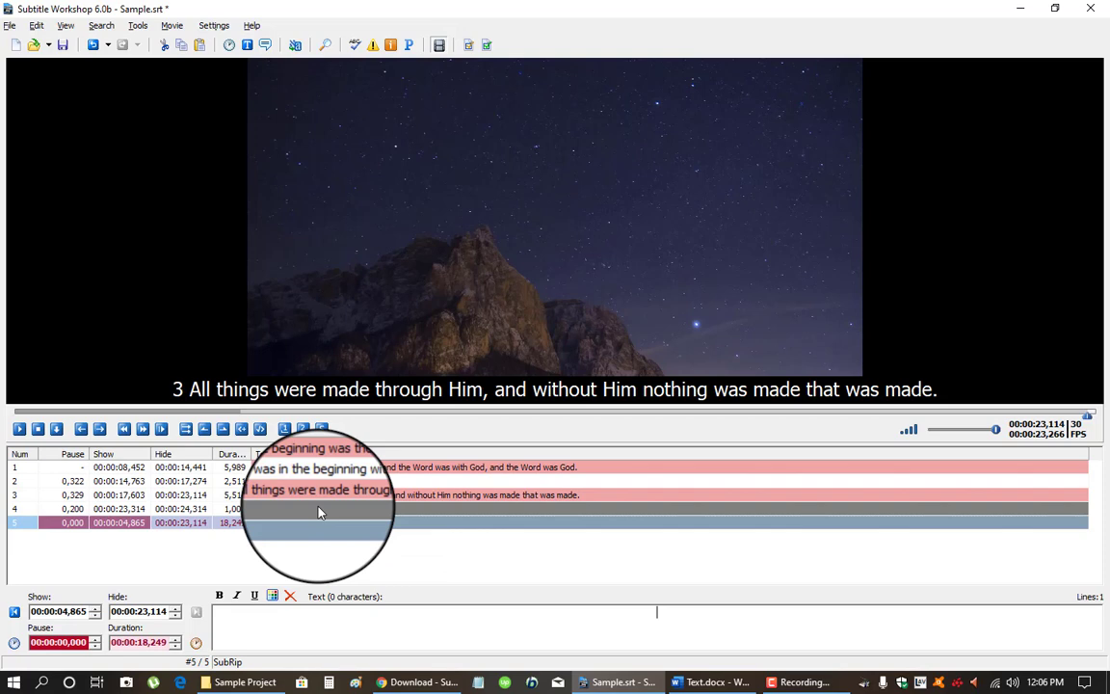
left_click(299, 523)
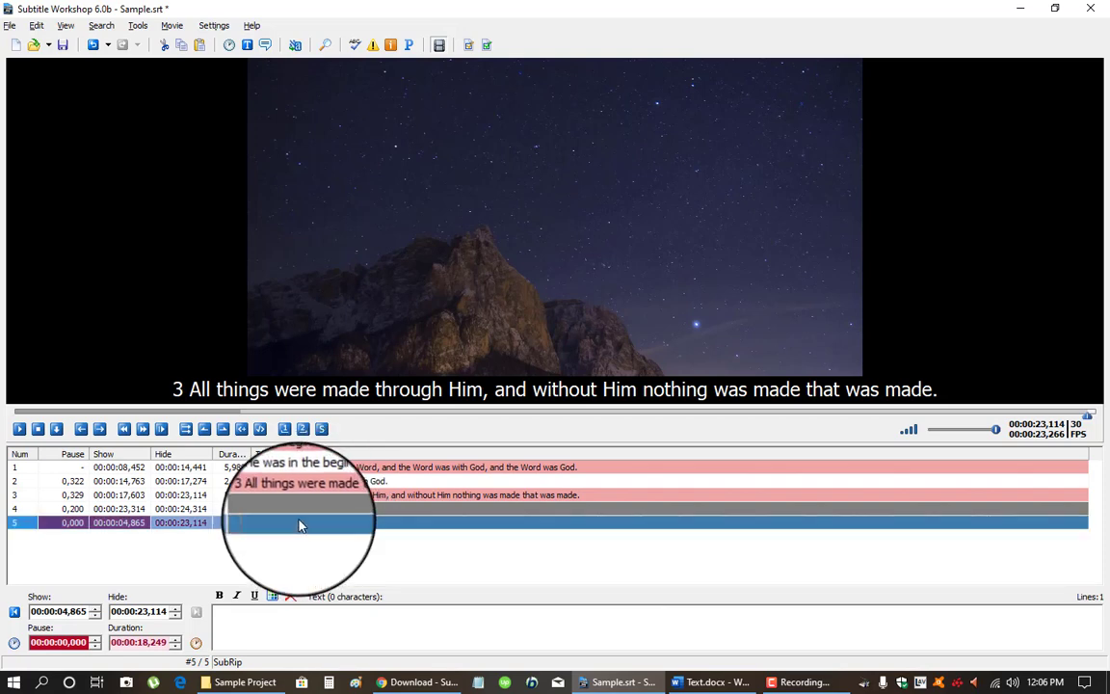
key("Delete")
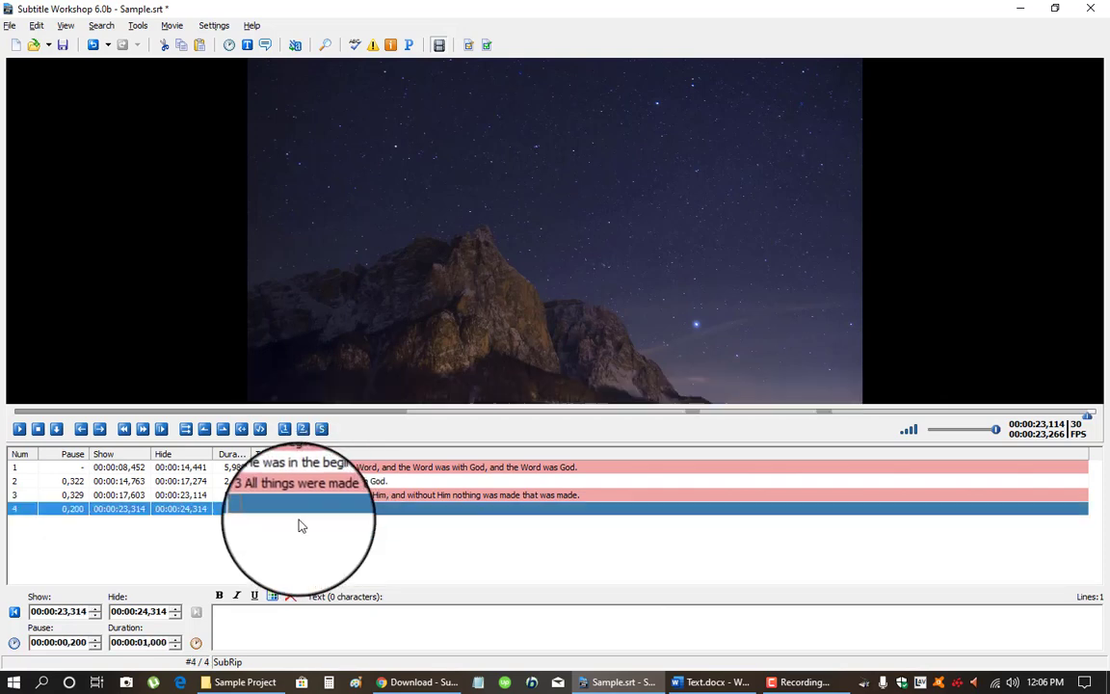
Rewind to the start, play the subtitled video through verse 3, then stop at 00:00:00,000
left_click(125, 427)
left_click(124, 428)
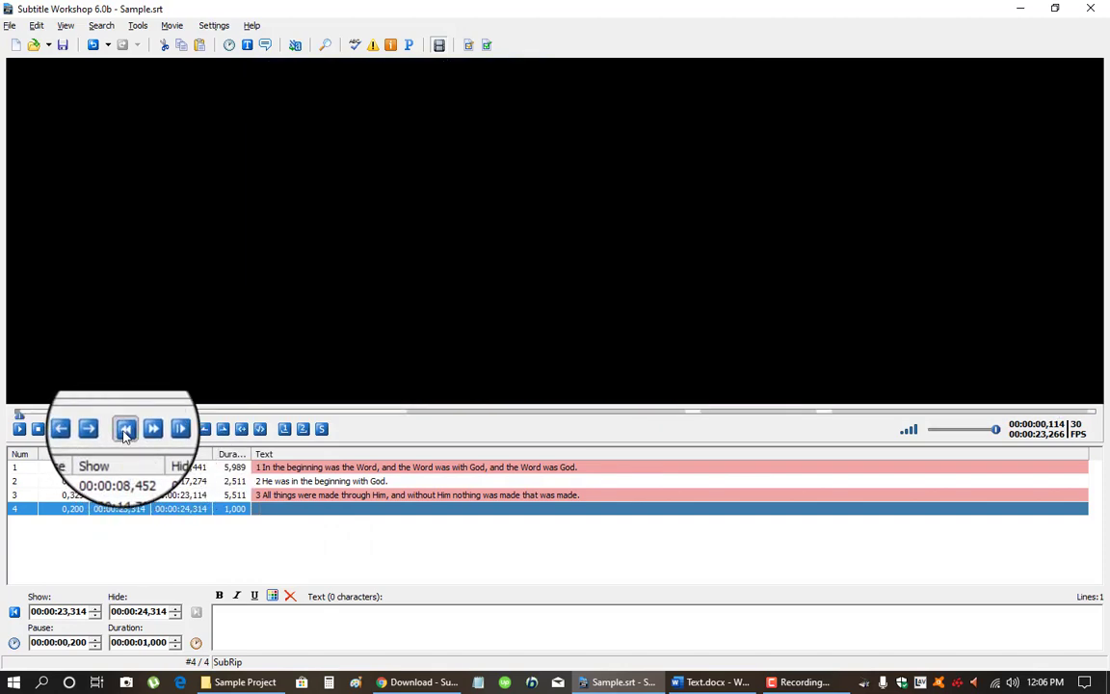
left_click(125, 428)
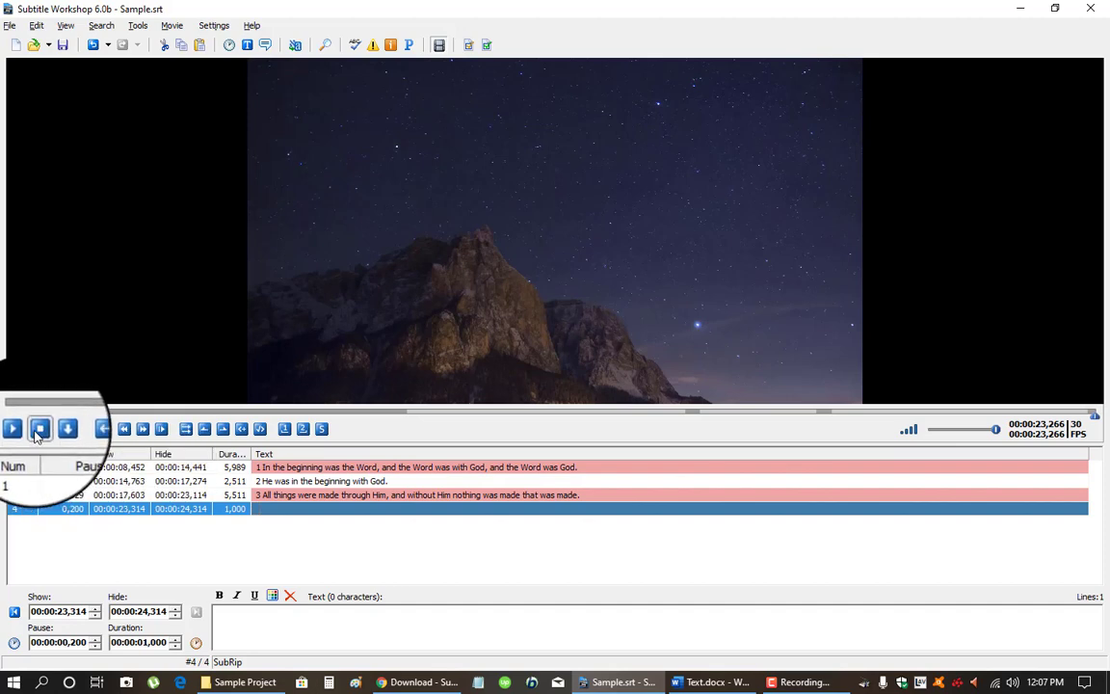
left_click(38, 430)
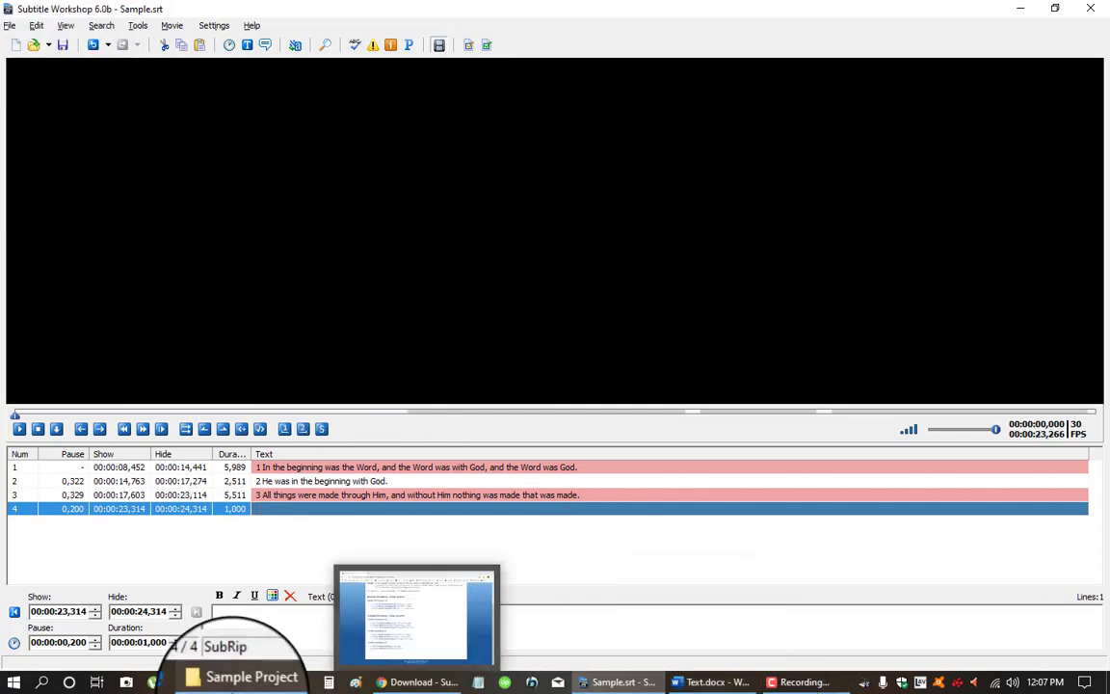
Begin saving the subtitles as SubRip, then cancel both the Save As and format dialogs
left_click(239, 685)
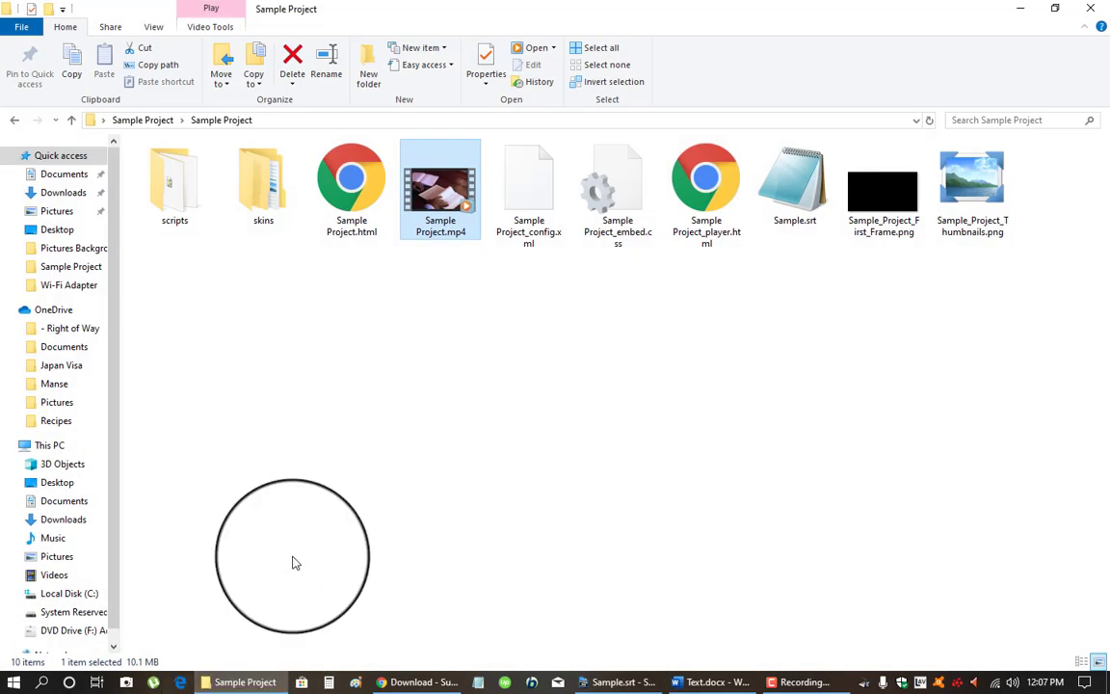
left_click(613, 681)
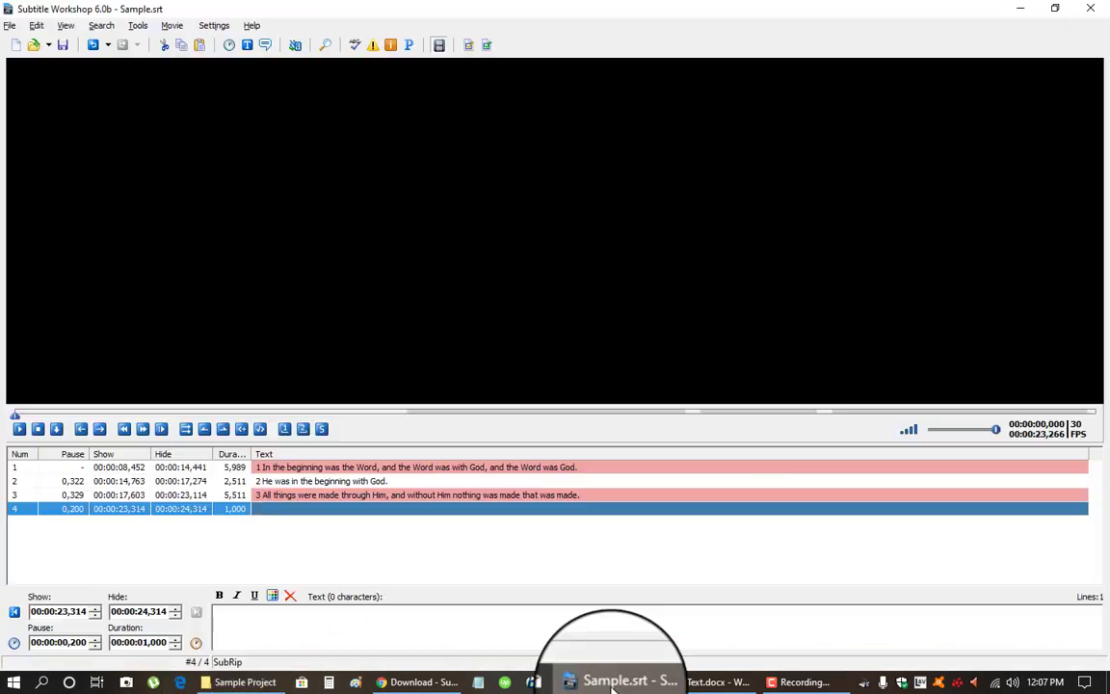
left_click(9, 26)
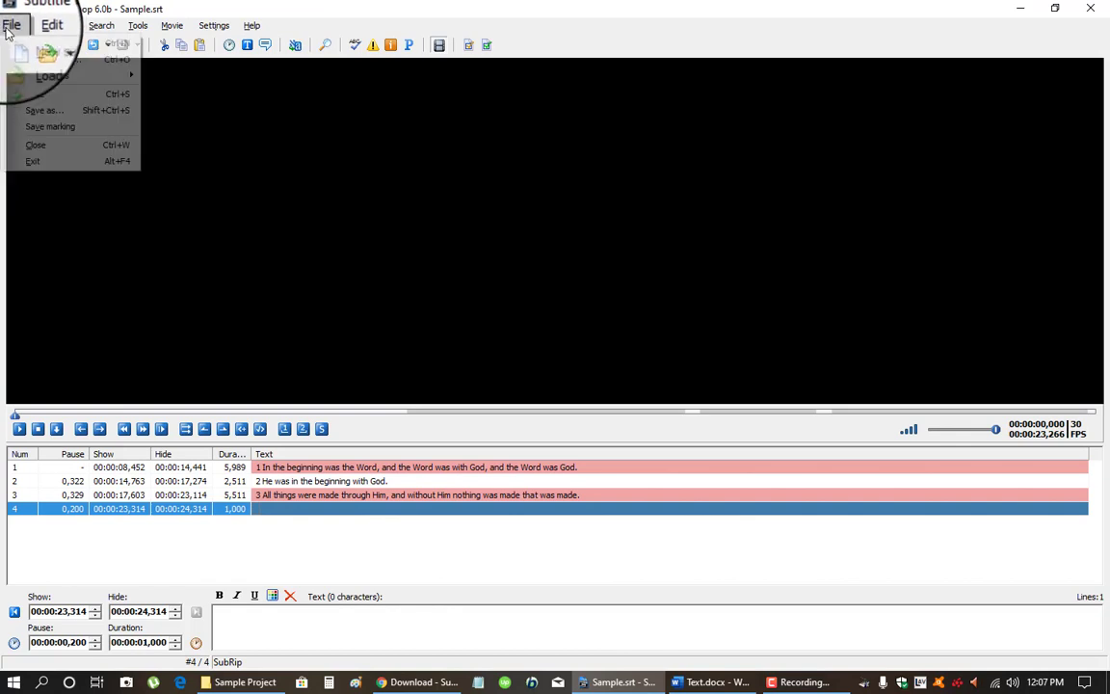
left_click(44, 112)
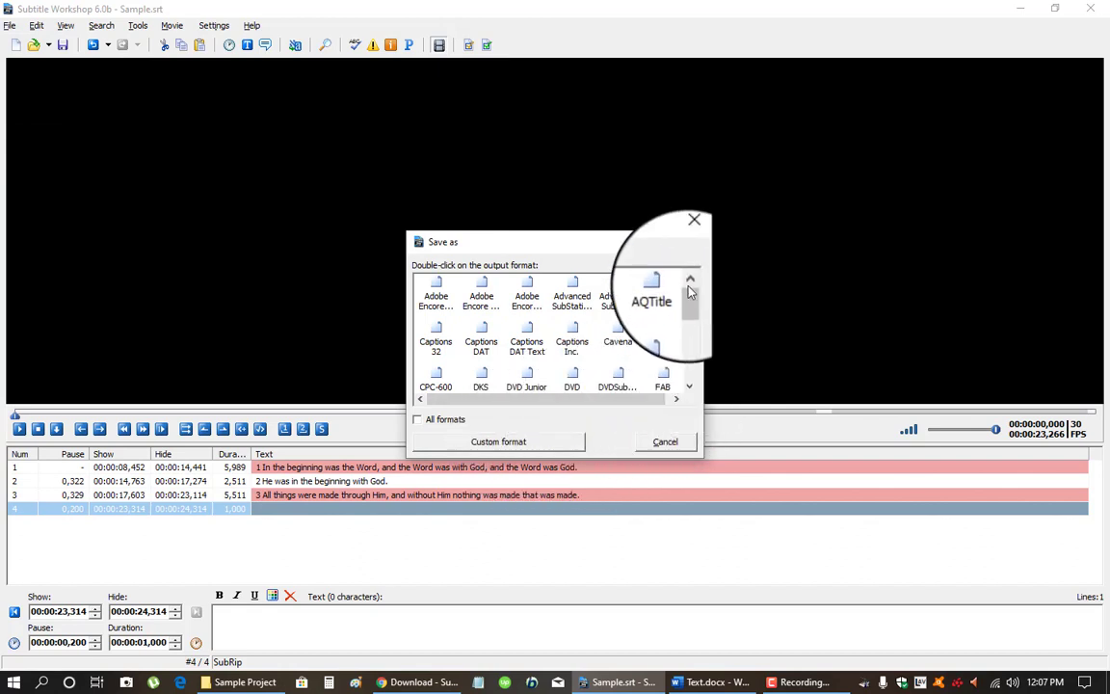
left_click_drag(691, 292, 690, 385)
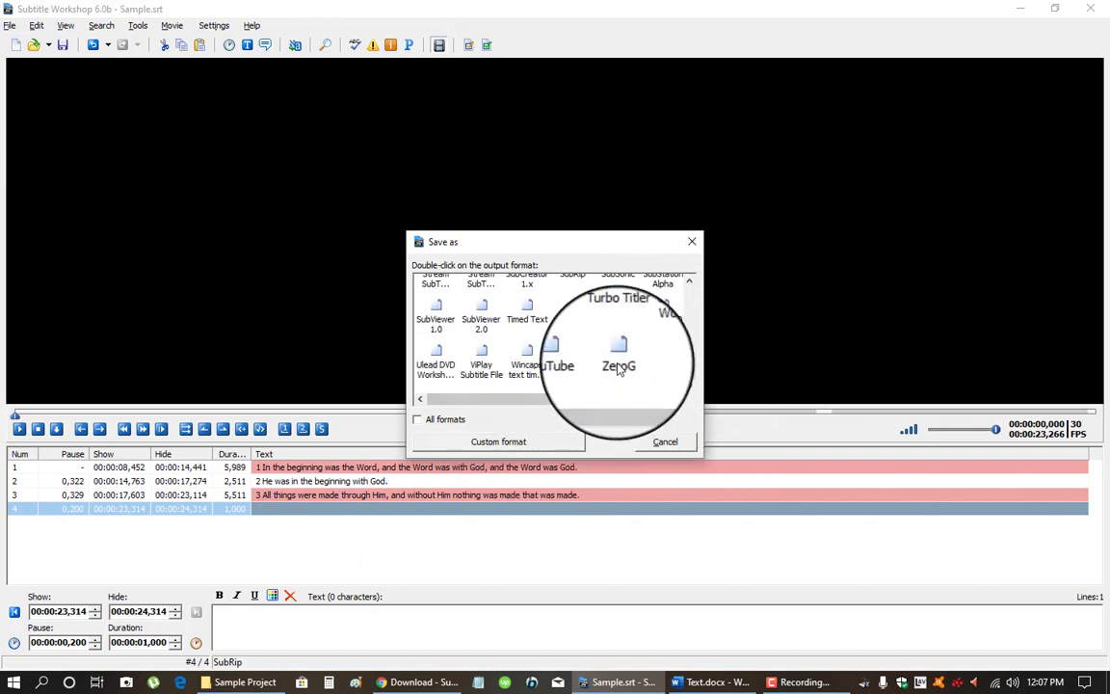
scroll(523, 342, "up", 1)
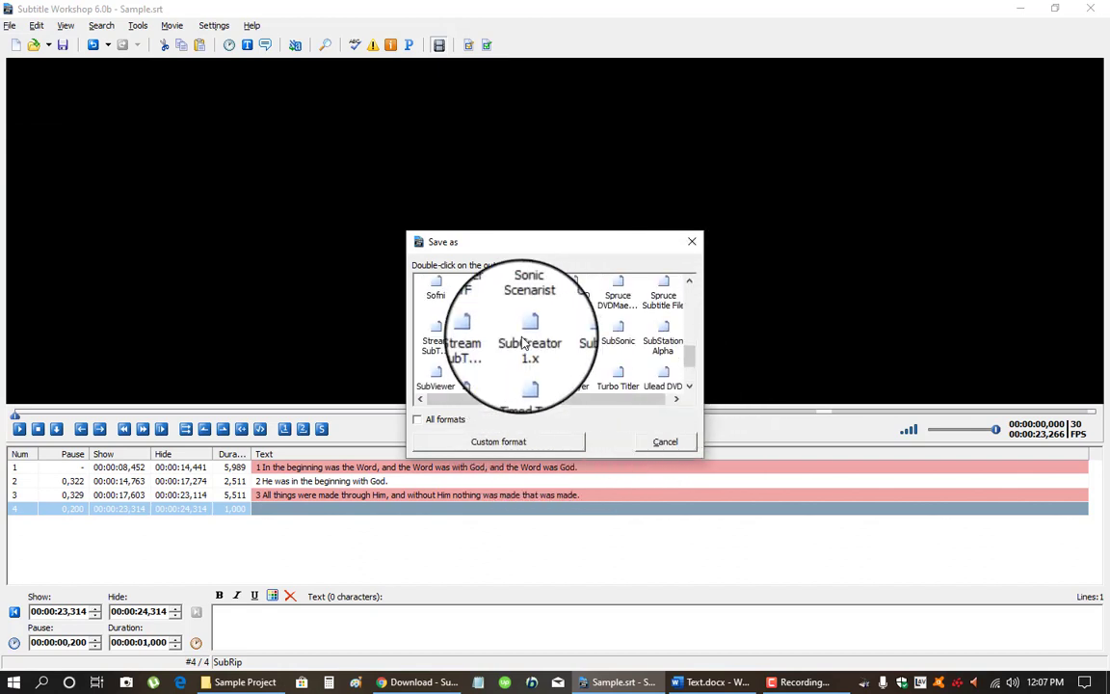
left_click(573, 337)
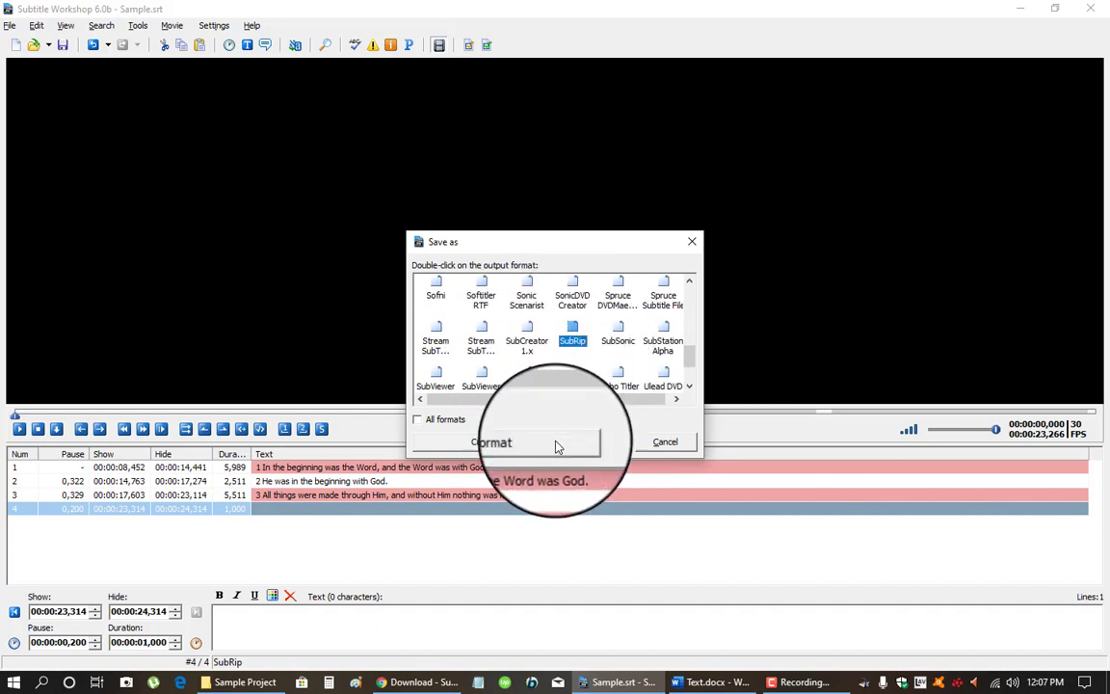
double_click(573, 336)
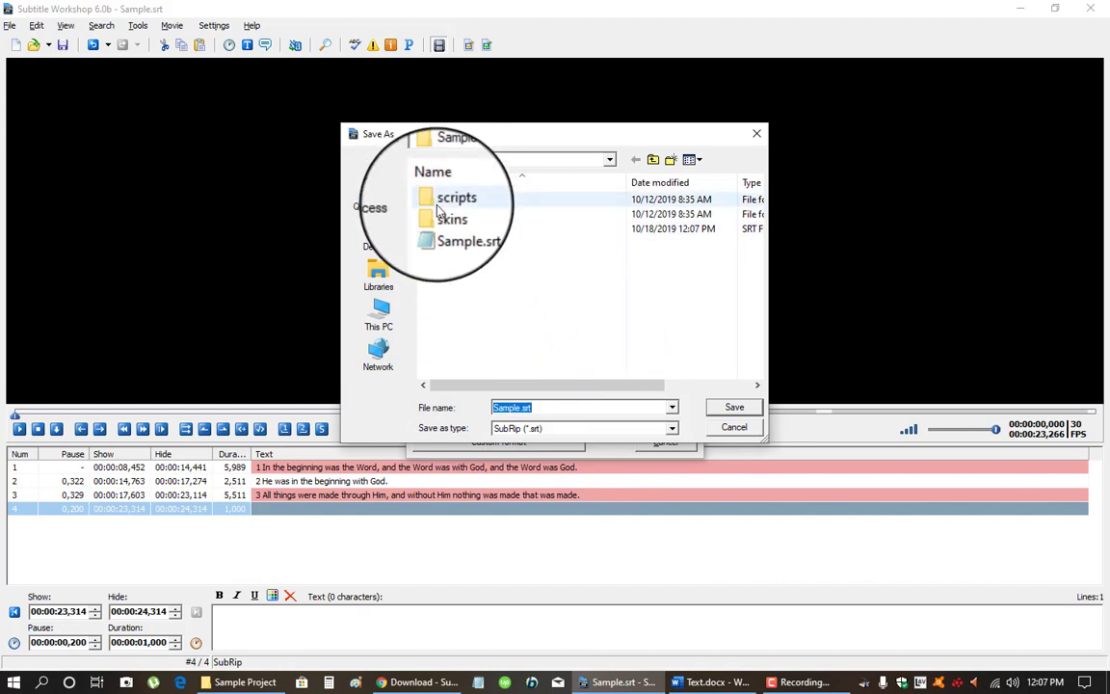
left_click(725, 430)
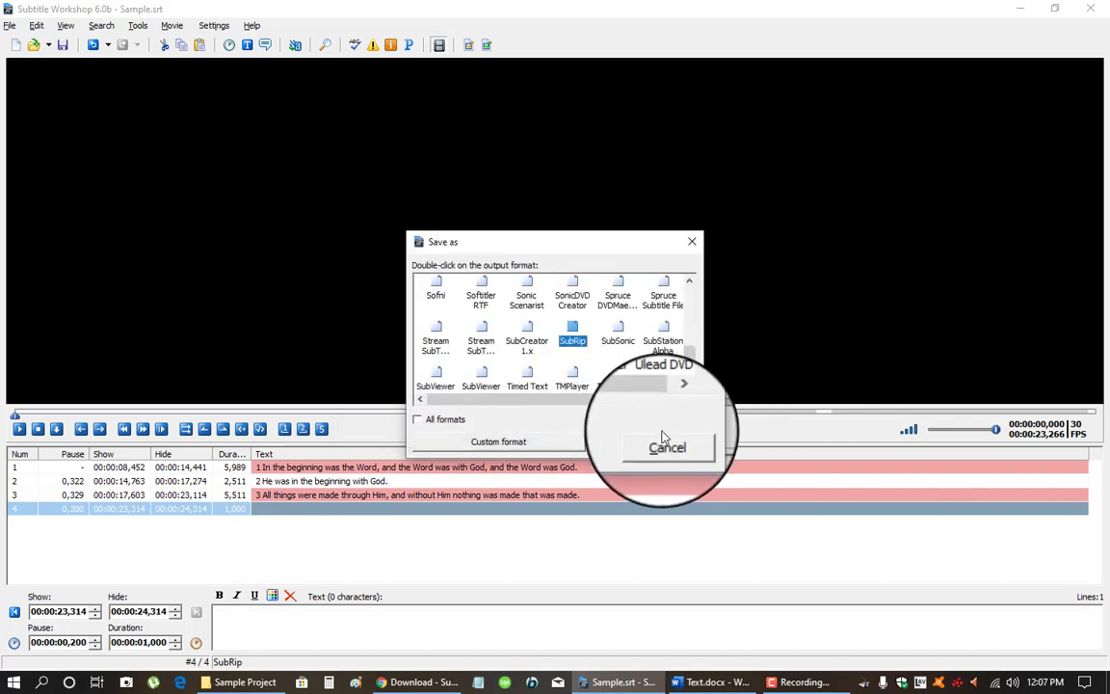
left_click(661, 440)
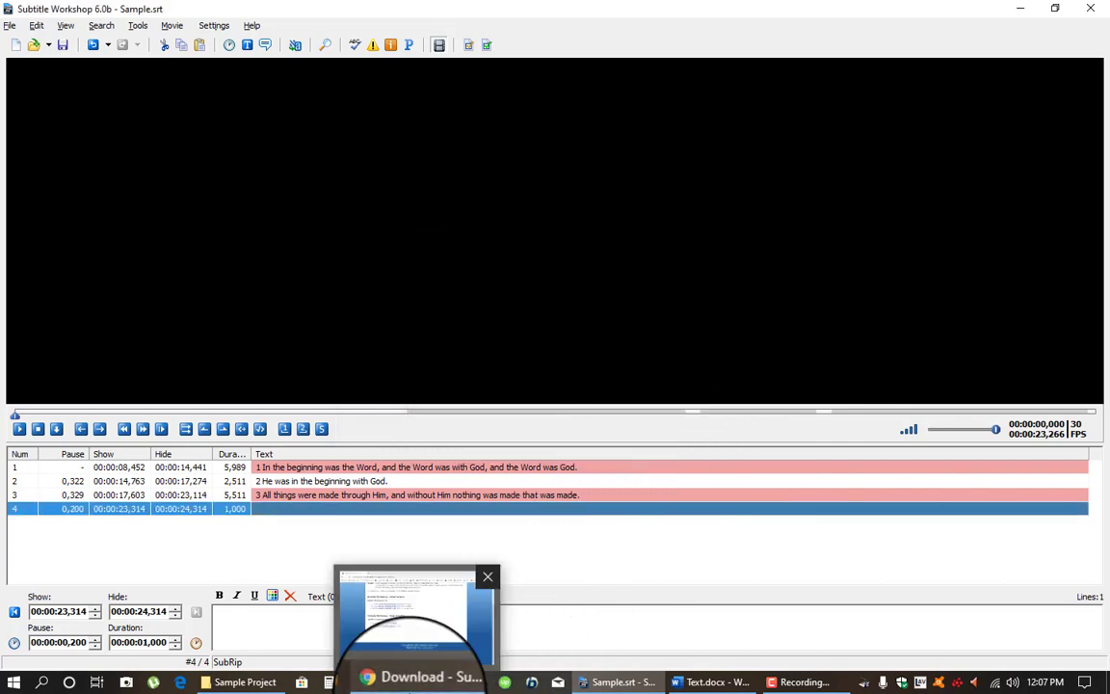
Open Sample.srt from the Sample Project folder in Notepad
left_click(245, 682)
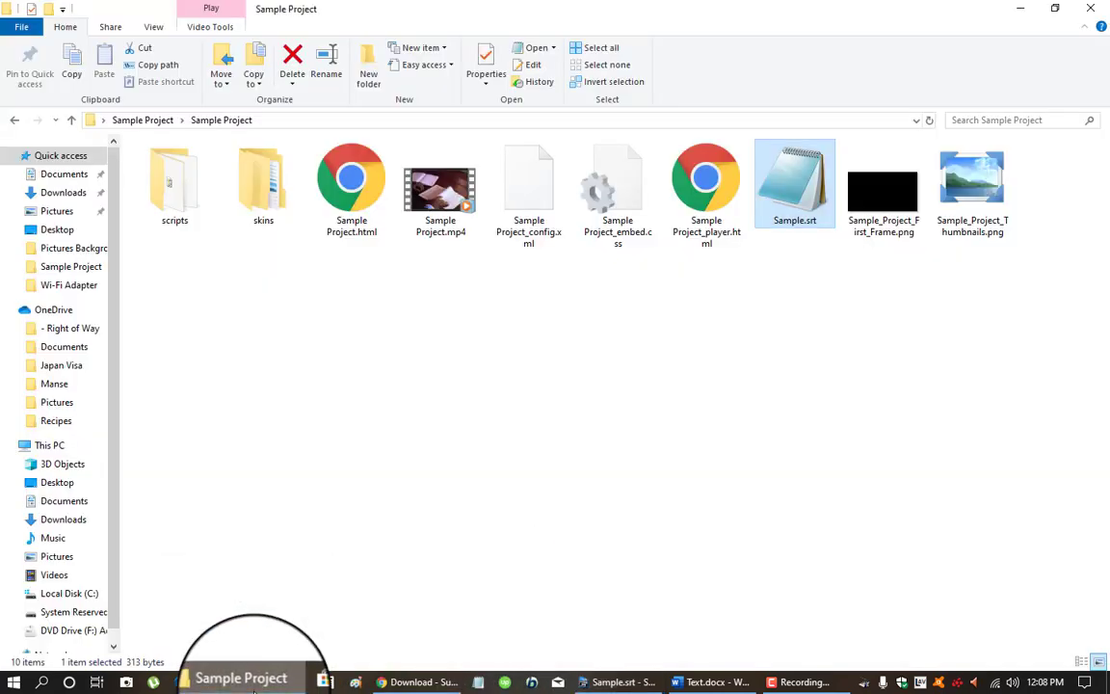
double_click(788, 187)
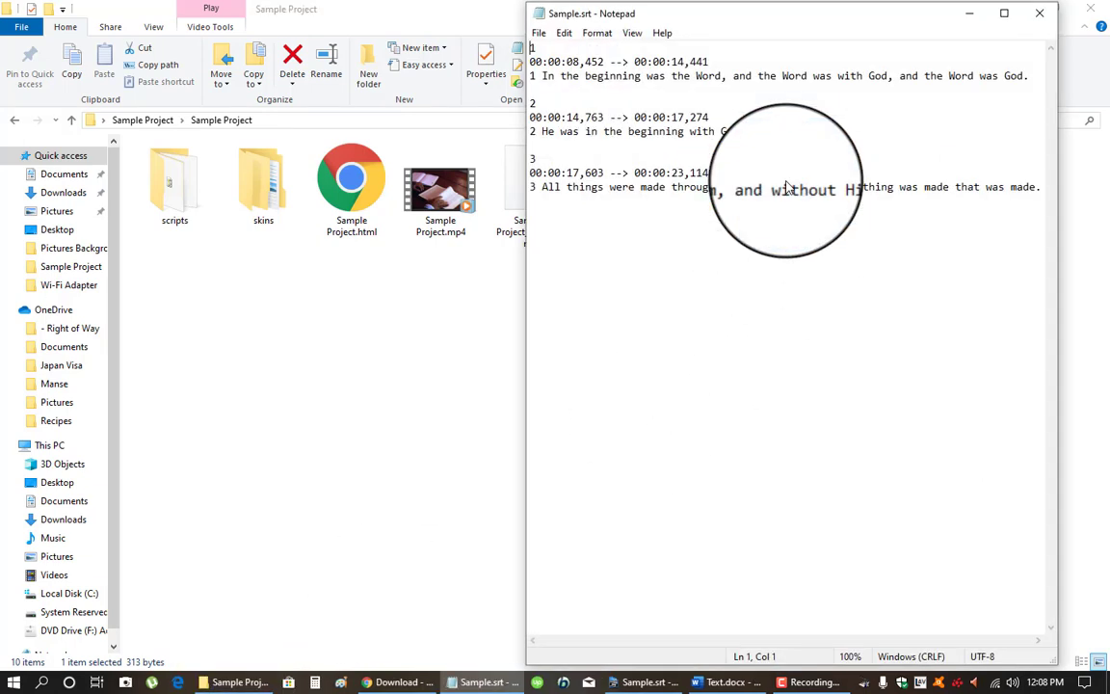
left_click_drag(701, 16, 480, 23)
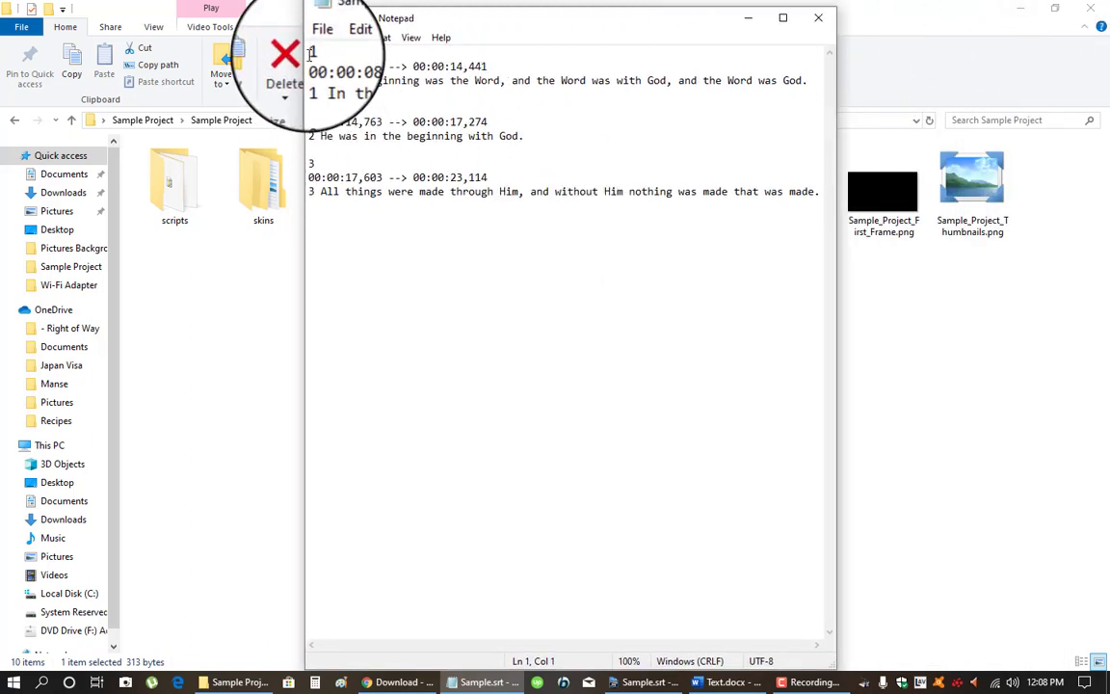
Highlight each entry's number, timing line and verse text, from 00:00:08,452 to 00:00:23,114
left_click_drag(310, 53, 491, 66)
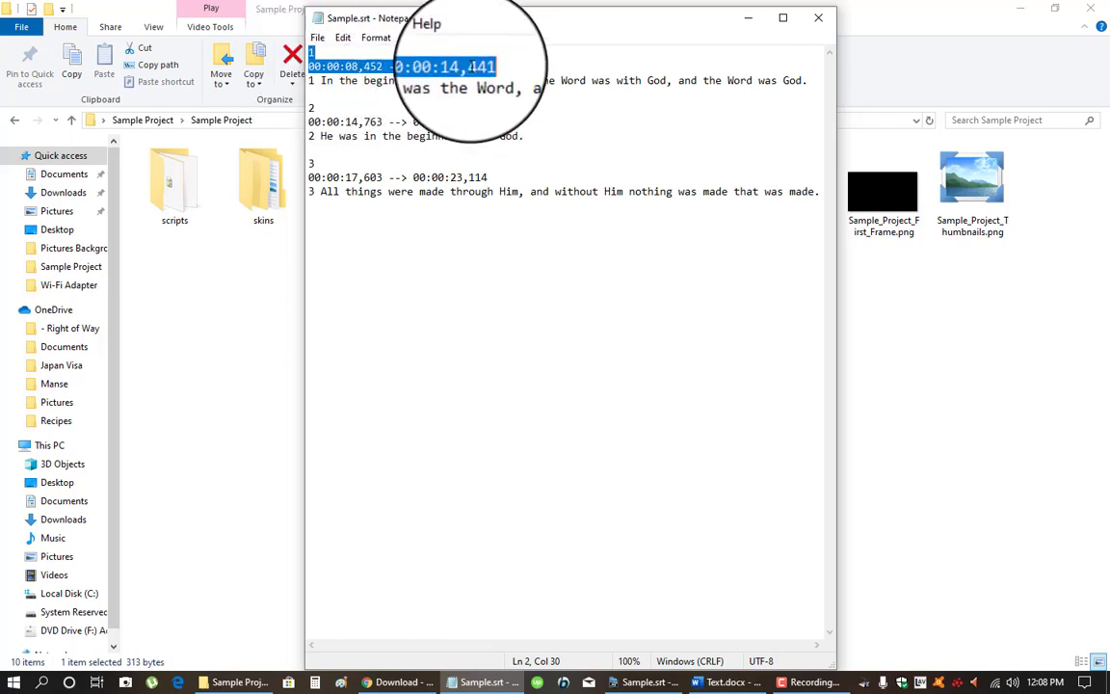
double_click(312, 108)
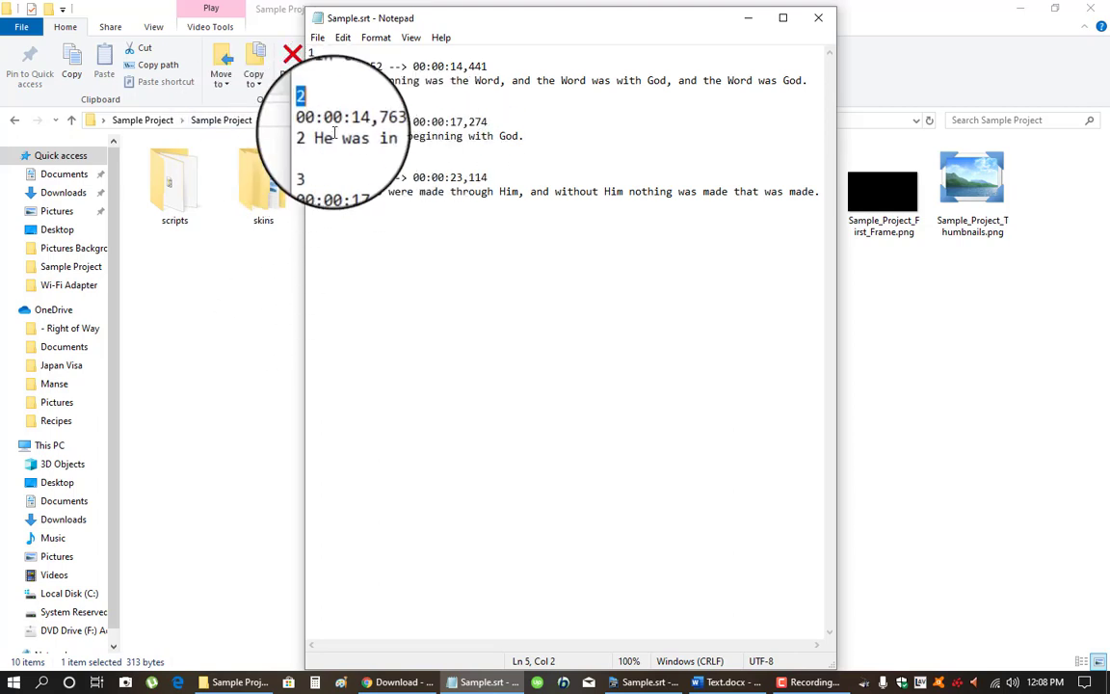
left_click_drag(310, 124, 509, 124)
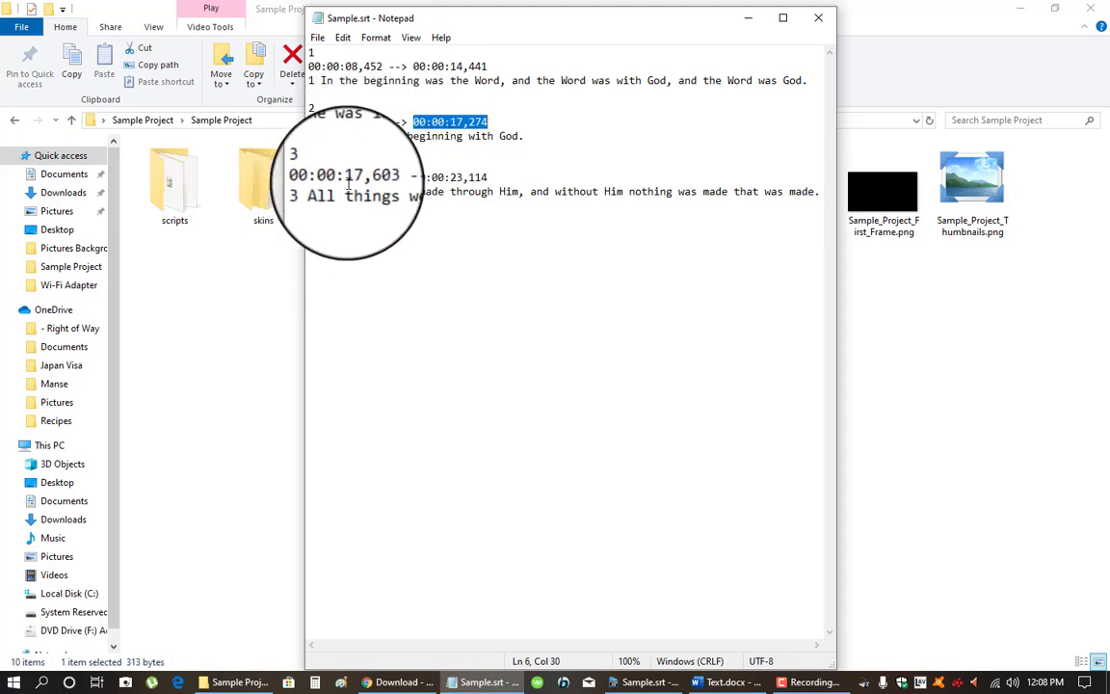
left_click_drag(307, 177, 501, 180)
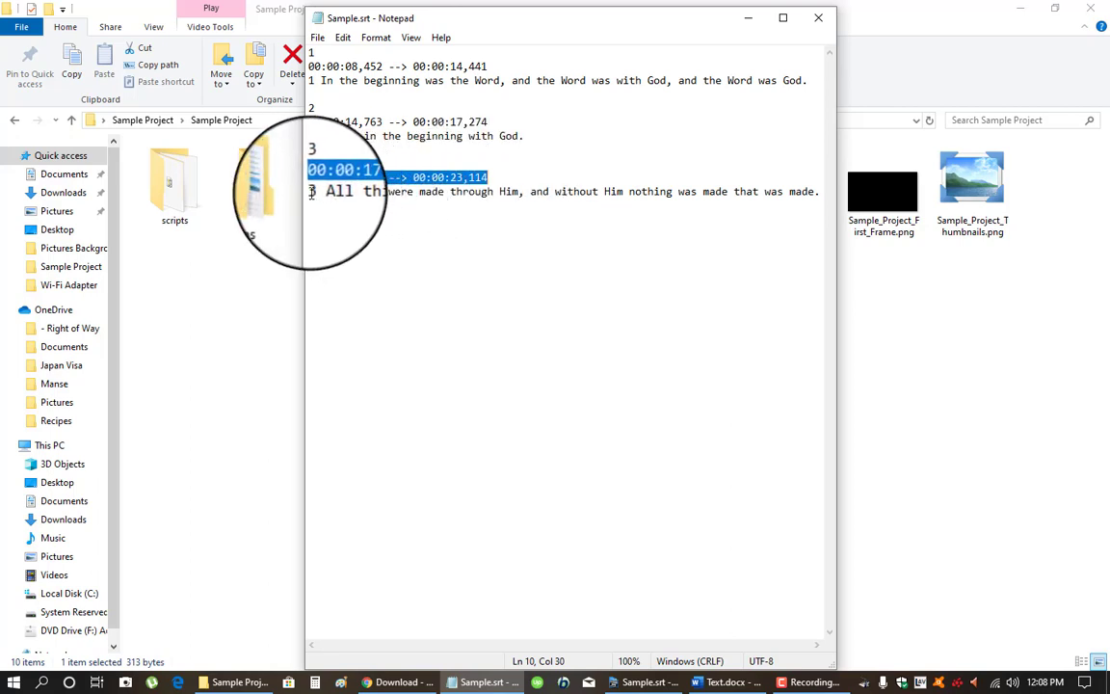
left_click_drag(309, 192, 820, 192)
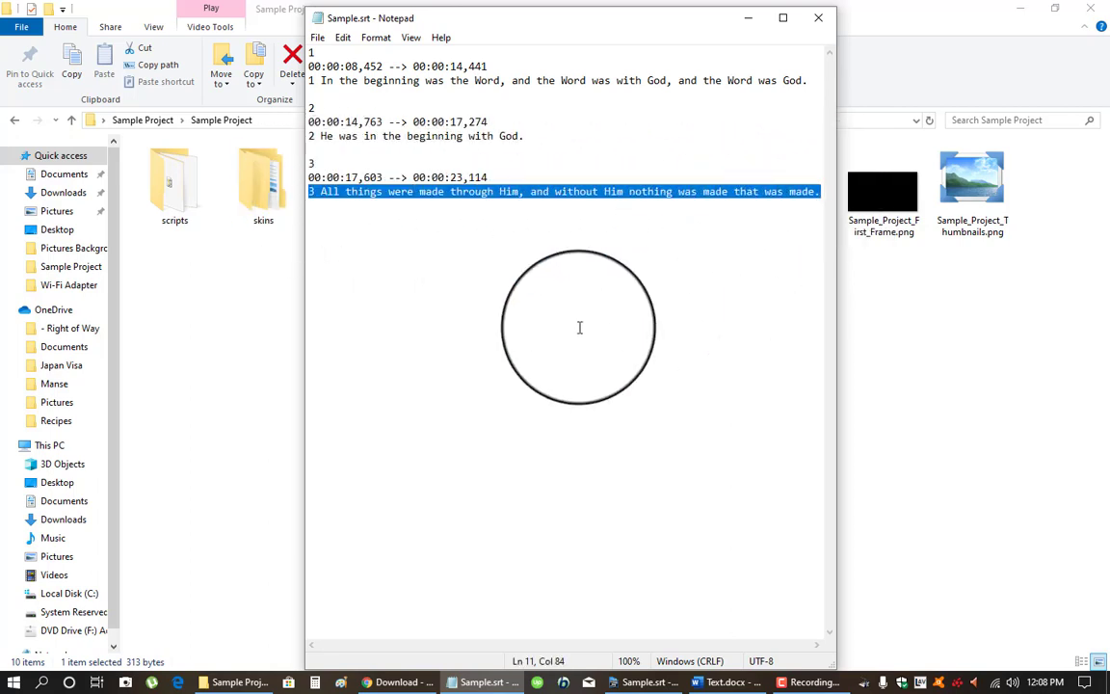
Close Notepad, the project folder and Subtitle Workshop, minimise the browser, and launch VLC
left_click(819, 16)
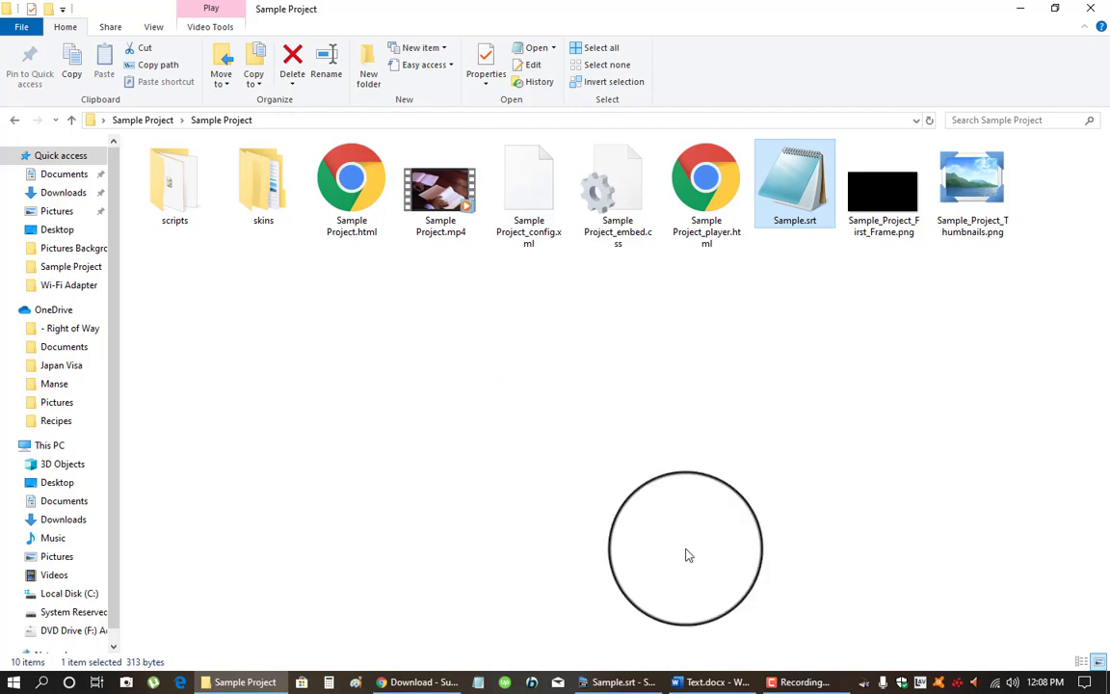
left_click(1091, 10)
left_click(1091, 9)
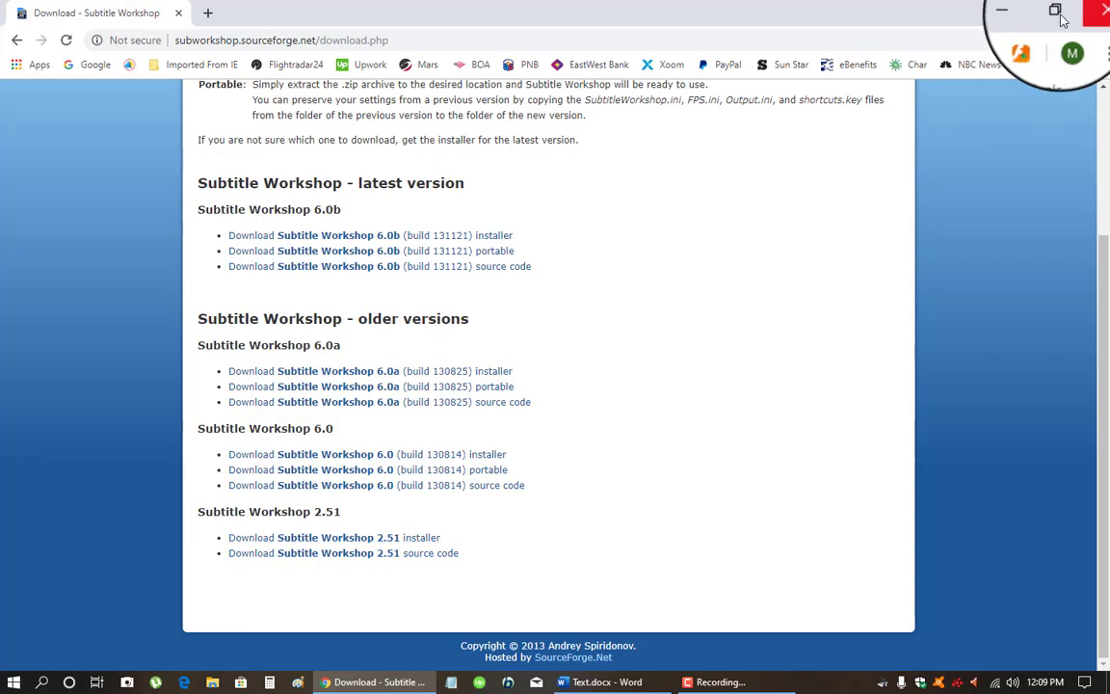
left_click(1020, 17)
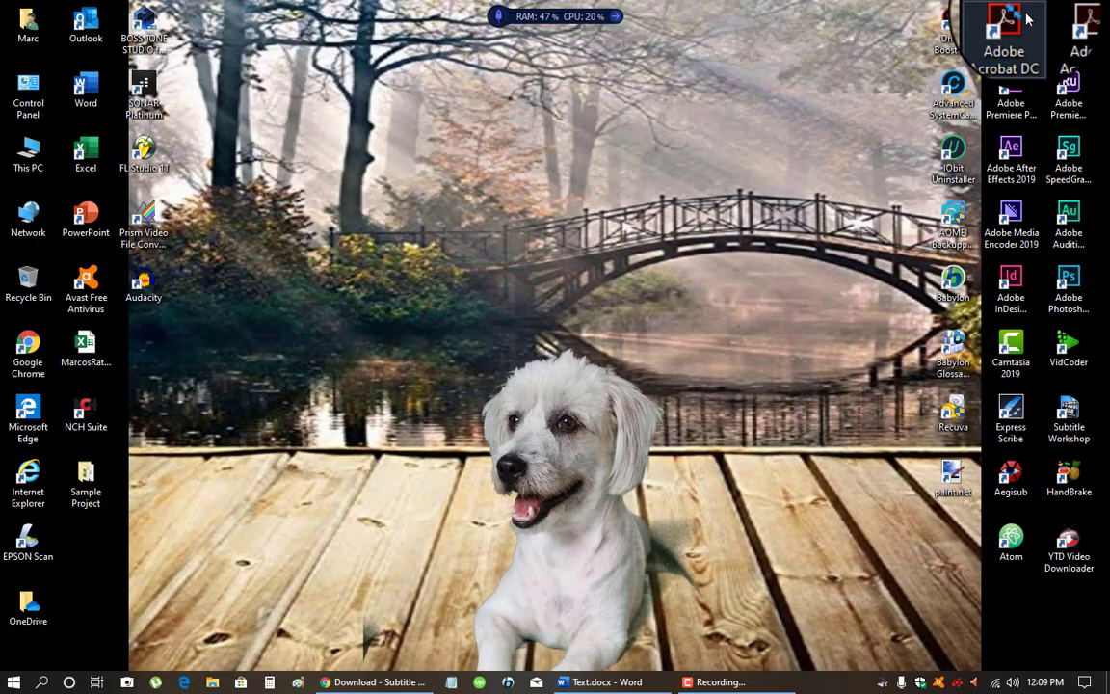
left_click(374, 681)
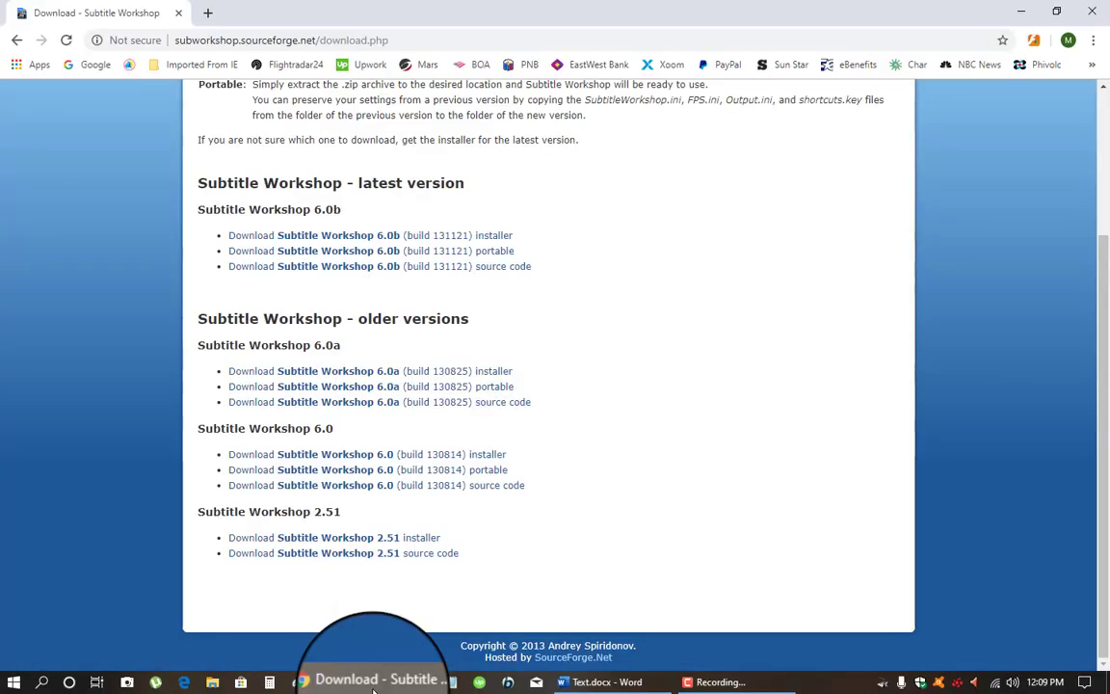
left_click(374, 681)
right_click(374, 682)
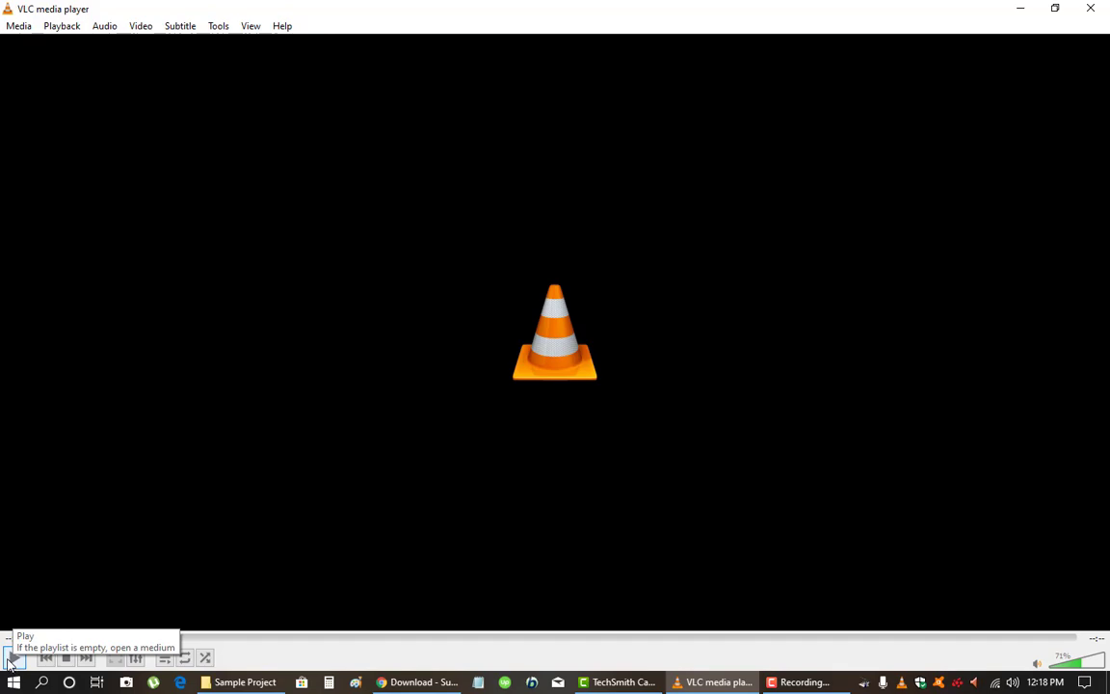
Play Sample Project.mp4 in VLC, then close the player
left_click(12, 658)
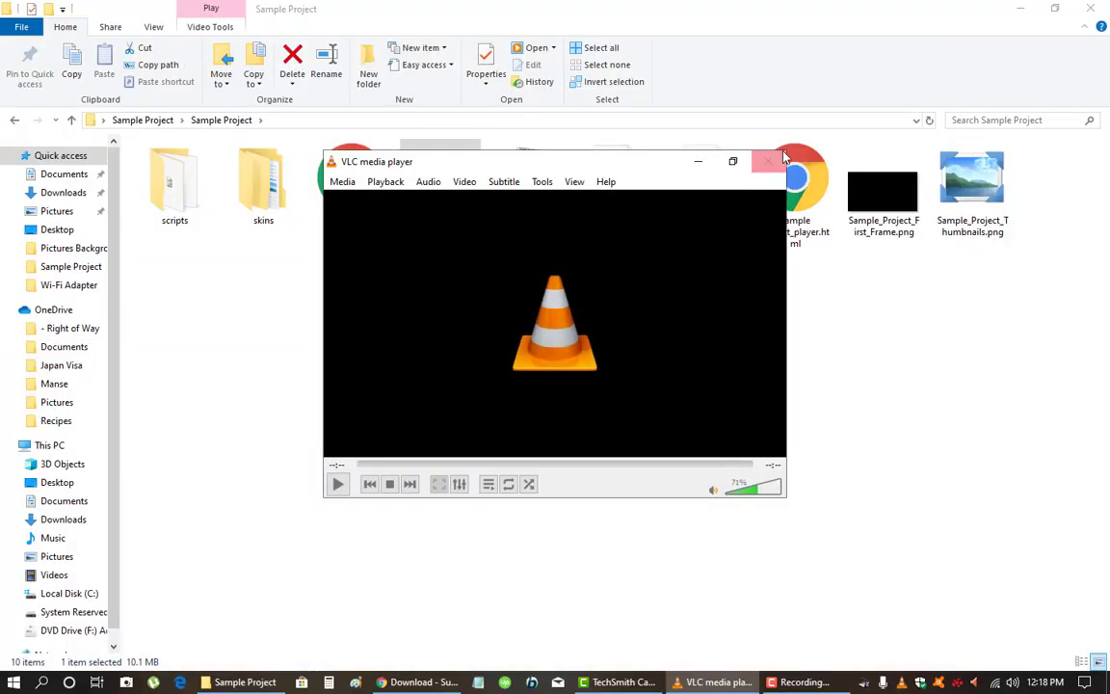
left_click(781, 160)
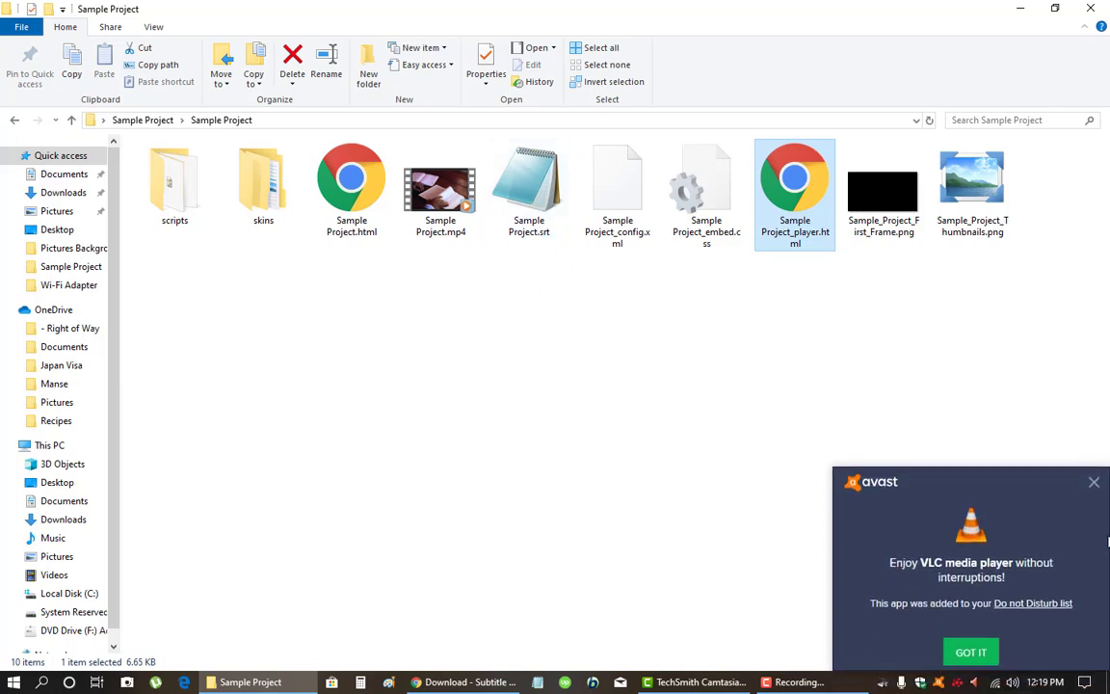
Close the Avast popup, then alternate between Sample Project.mp4 (10.1 MB) and Sample Project.srt (313 bytes), ending on the video
left_click(1094, 484)
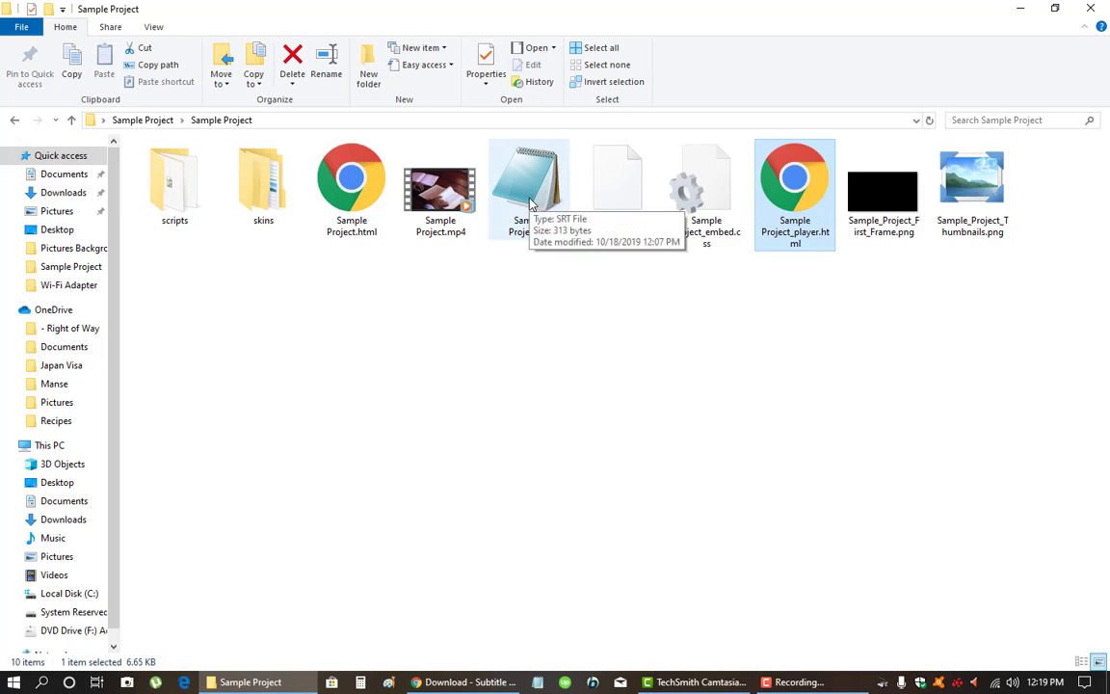
left_click(444, 196)
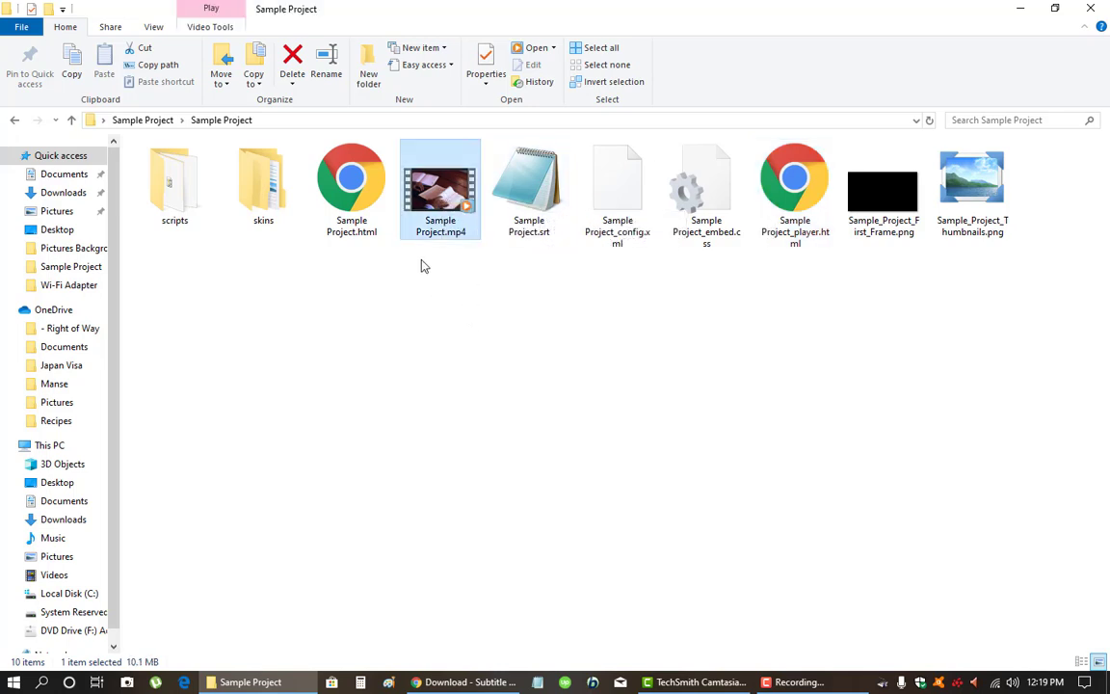
left_click(529, 207)
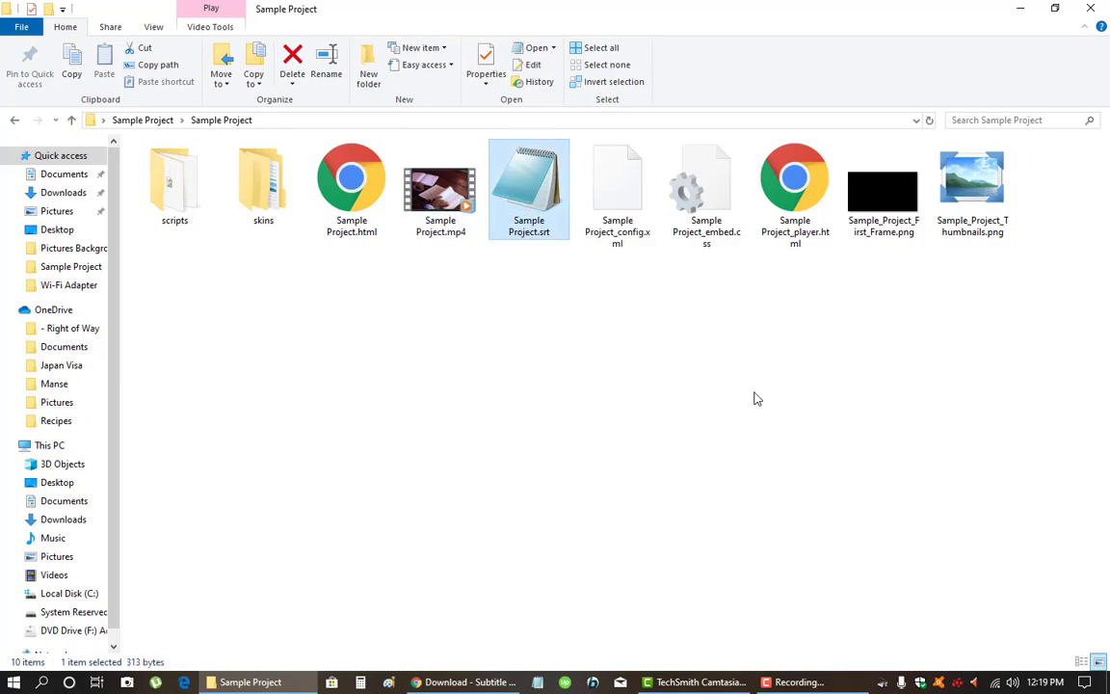
left_click(439, 200)
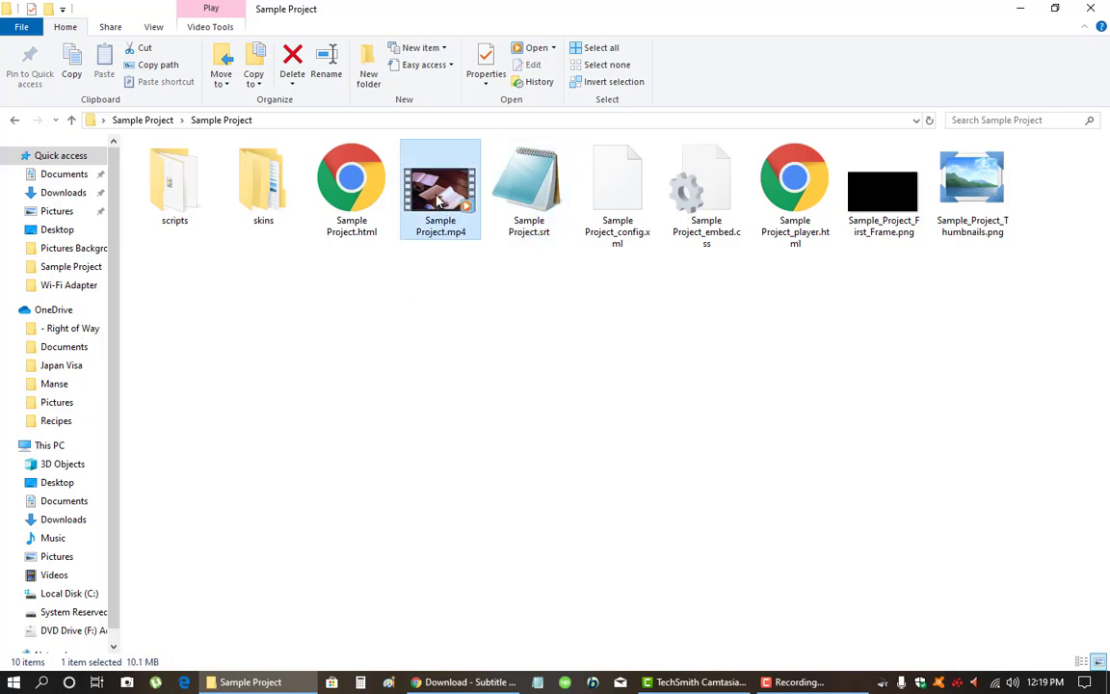
left_click(525, 210)
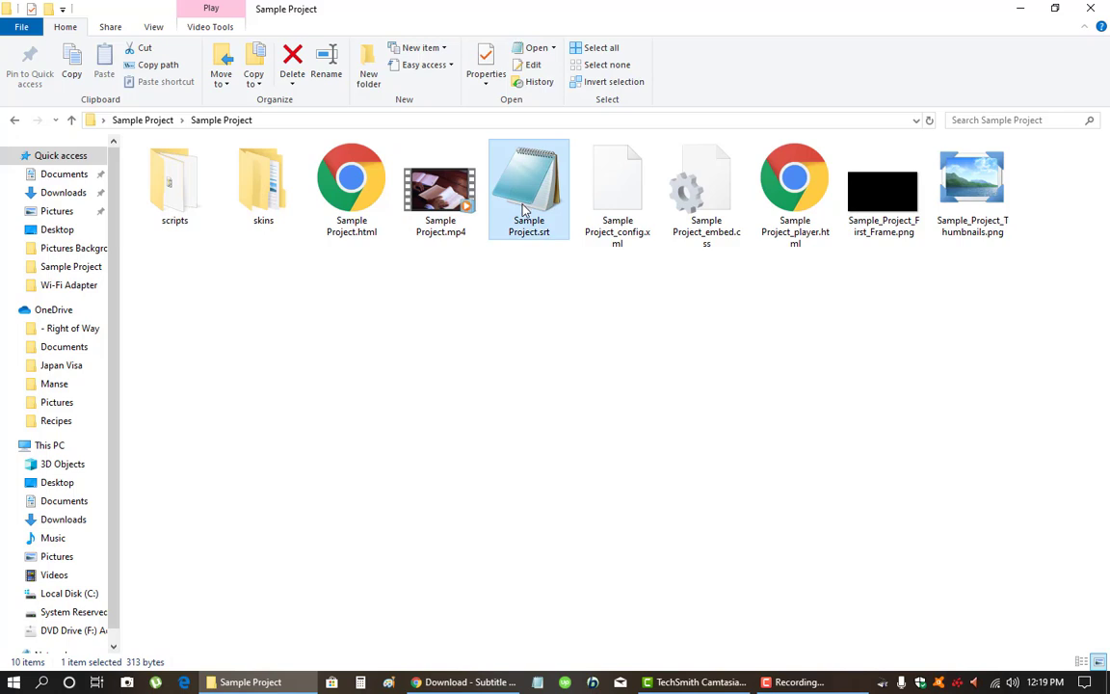
left_click(429, 229)
left_click(527, 242)
left_click(436, 228)
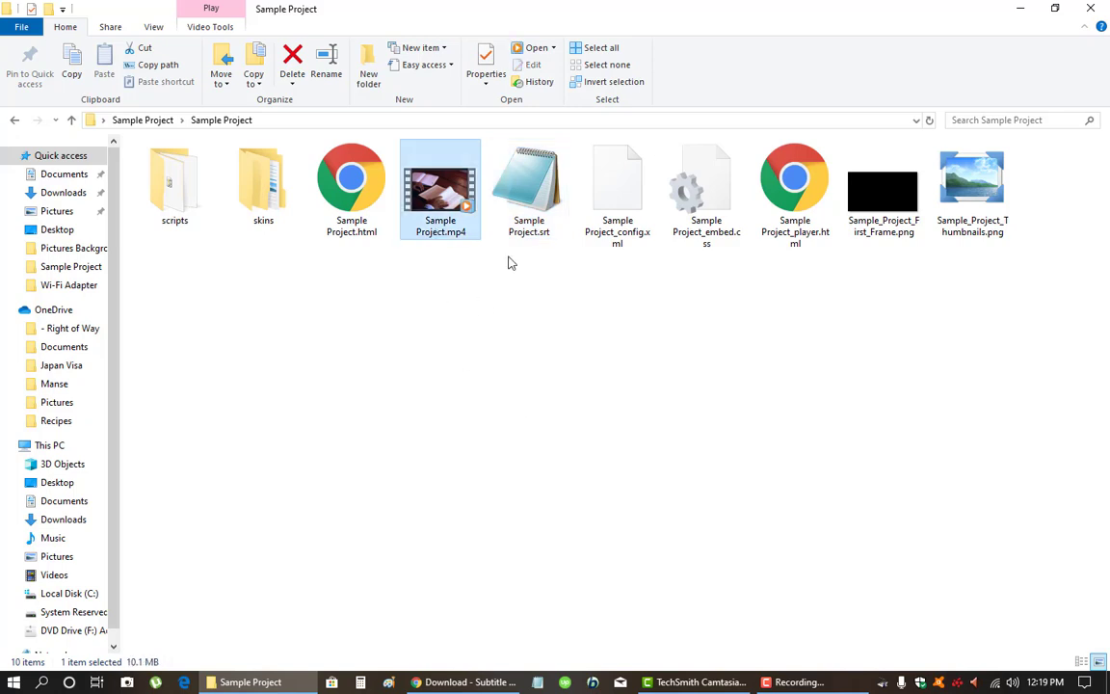
left_click(529, 224)
left_click(441, 220)
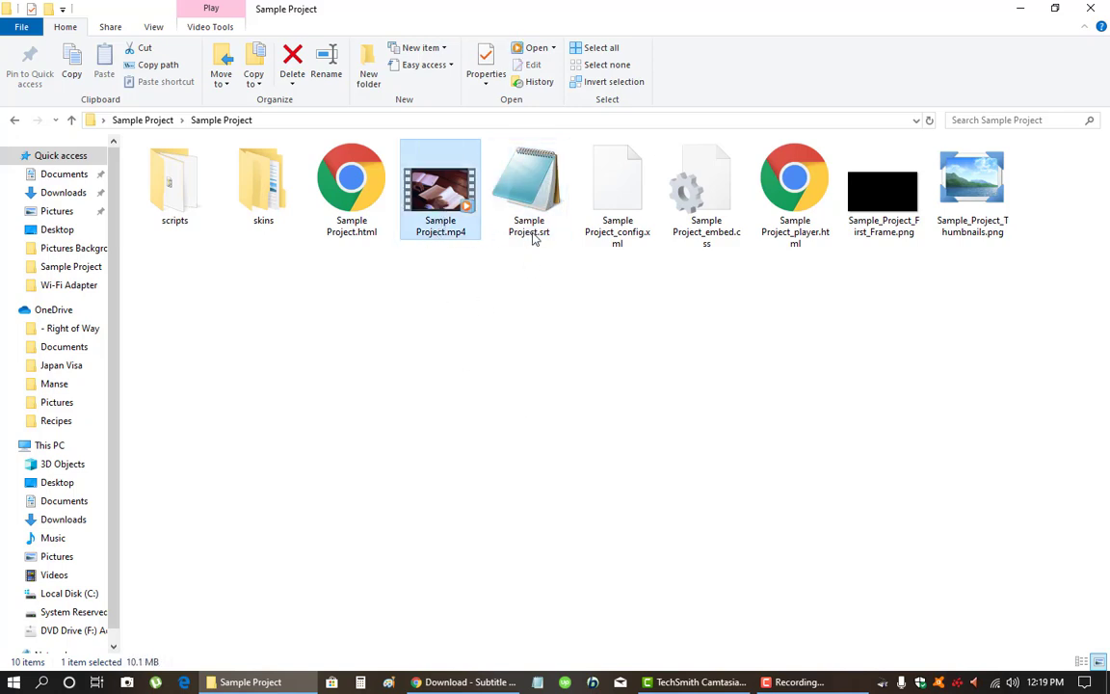